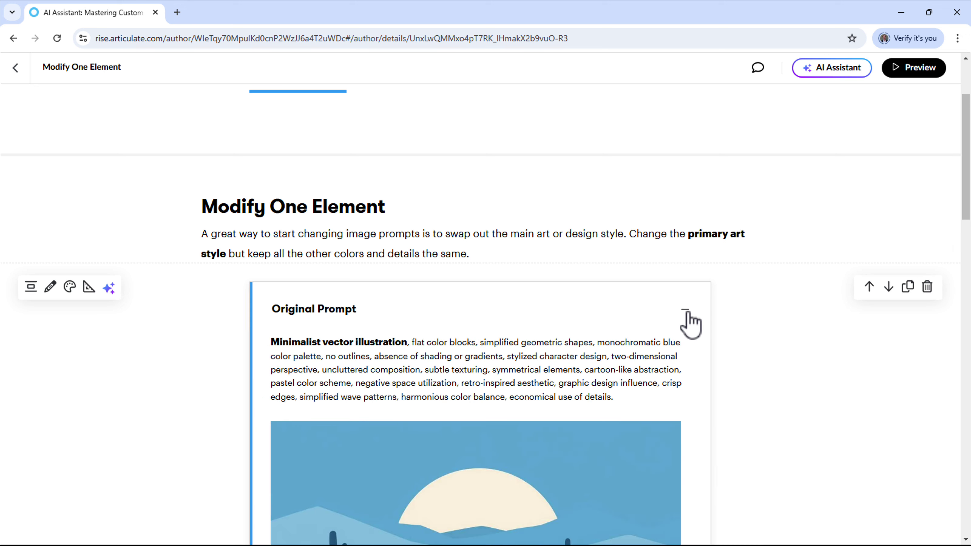
Review the Custom Prompt instruction and the opening art style phrase in the first Vector Blues image description
click(687, 313)
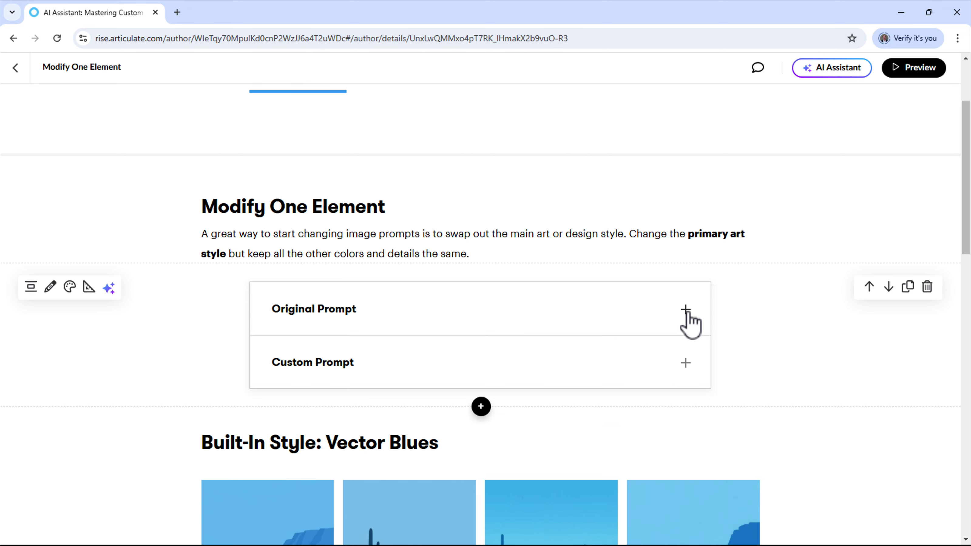
scroll(687, 317, down, 2)
click(687, 312)
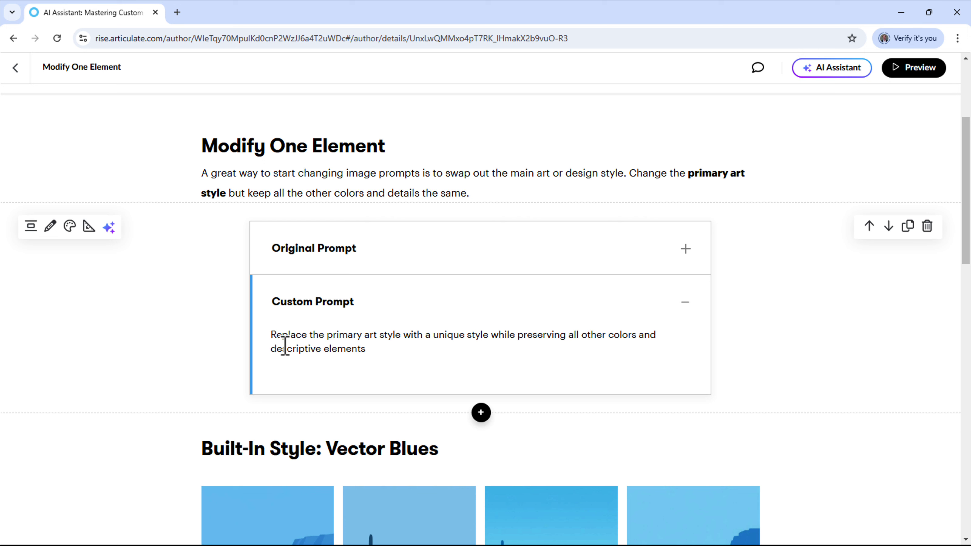
drag(281, 336, 355, 336)
click(436, 340)
drag(505, 340, 649, 340)
click(325, 349)
scroll(551, 332, down, 6)
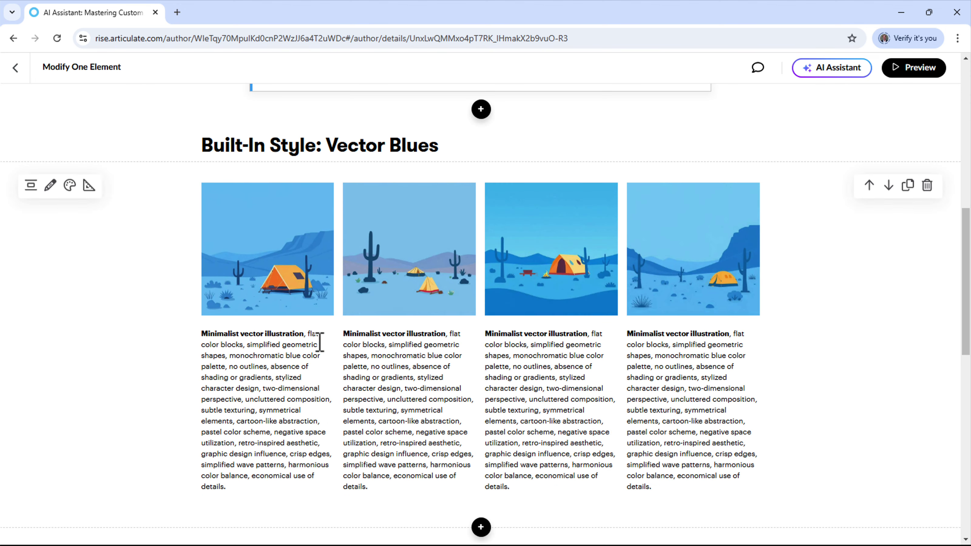
drag(306, 336, 204, 336)
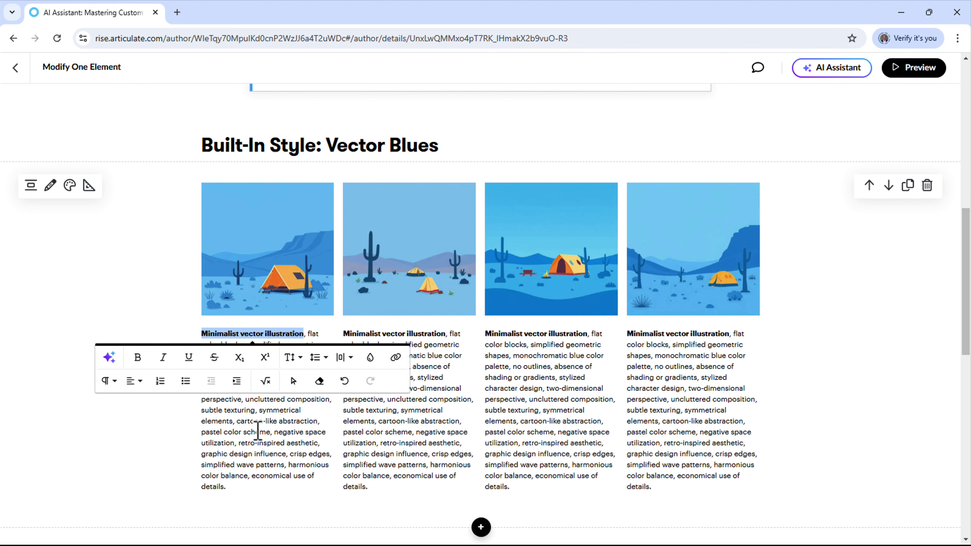
Copy the full Custom Prompt instruction about replacing the primary art style, and collapse its accordion section
scroll(341, 216, up, 4)
triple_click(325, 220)
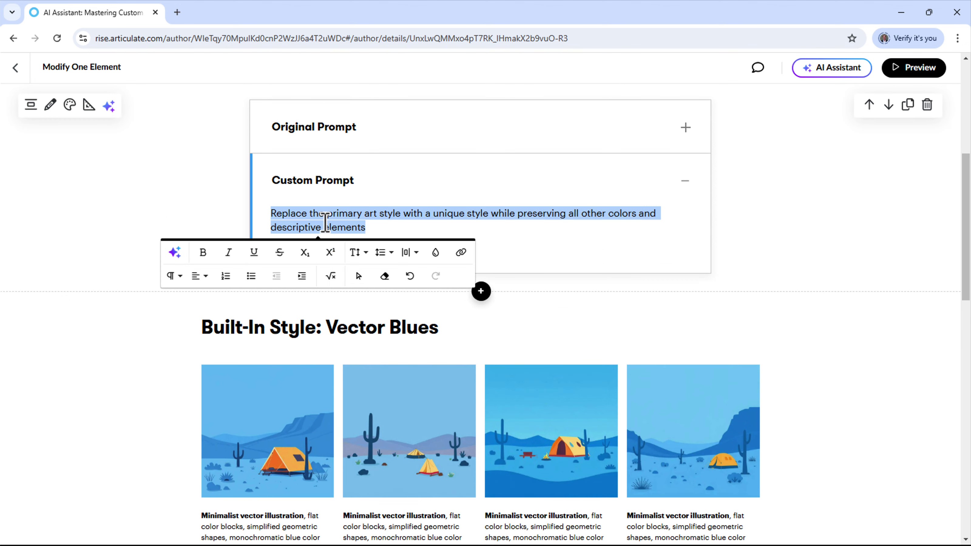
key(ctrl+c)
click(377, 214)
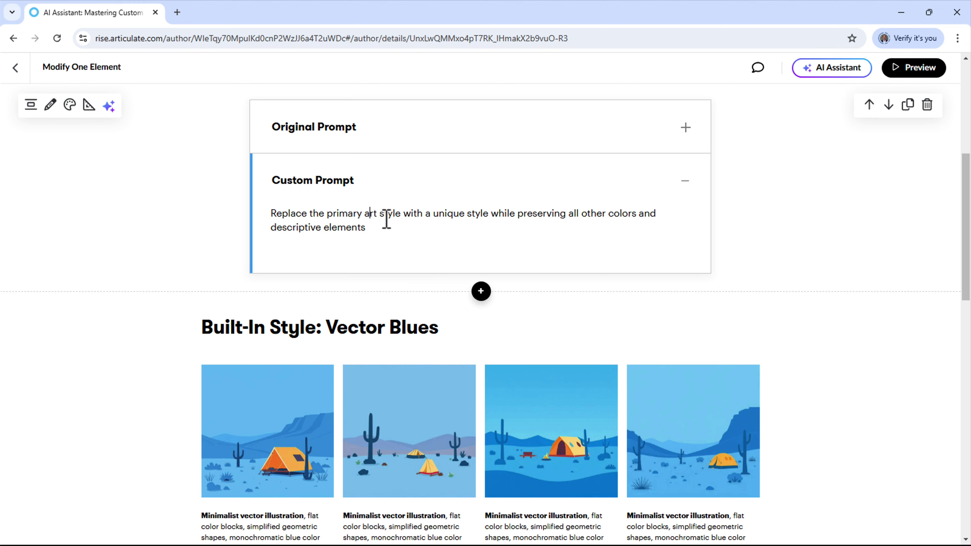
click(684, 182)
Open AI editing for the first Vector Blues image description and paste the copied instruction as the edit request
scroll(462, 204, down, 3)
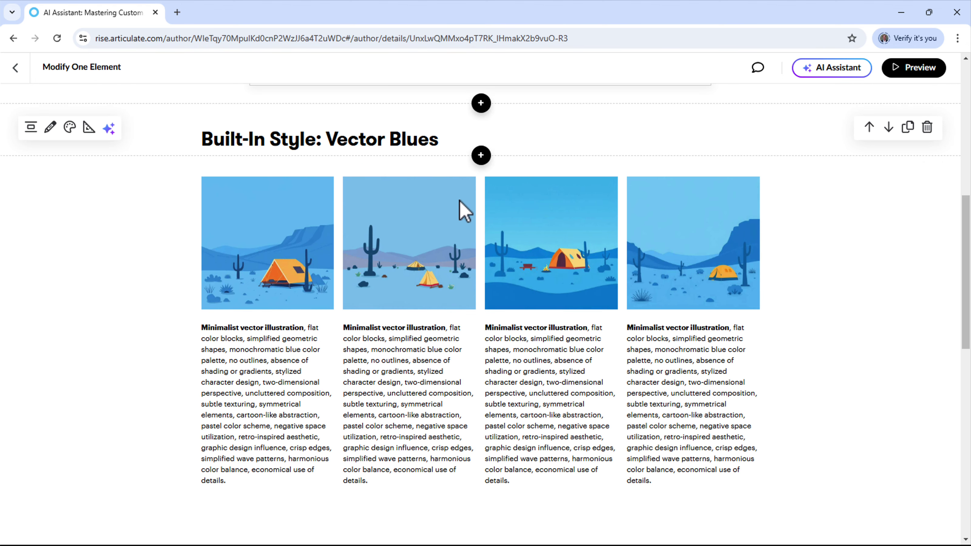
double_click(254, 394)
triple_click(253, 385)
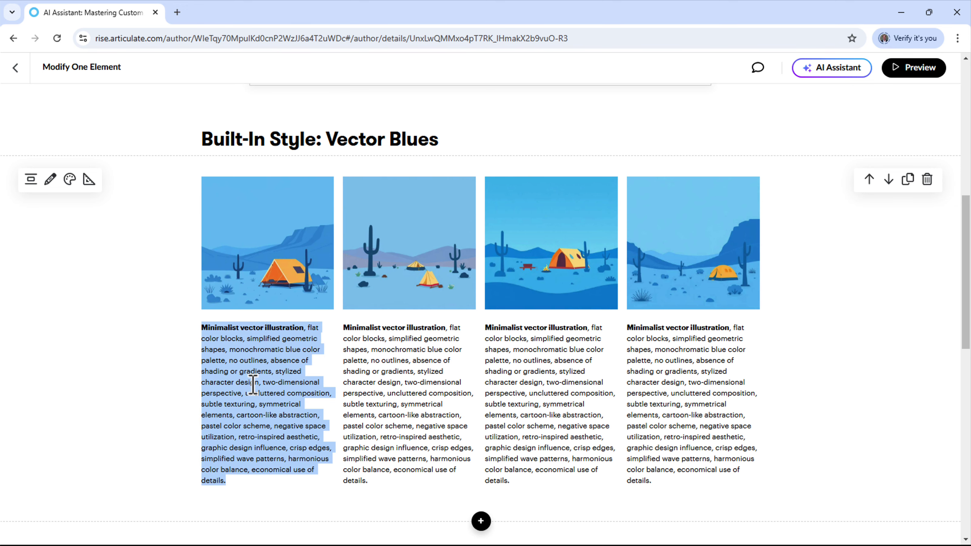
scroll(253, 385, down, 3)
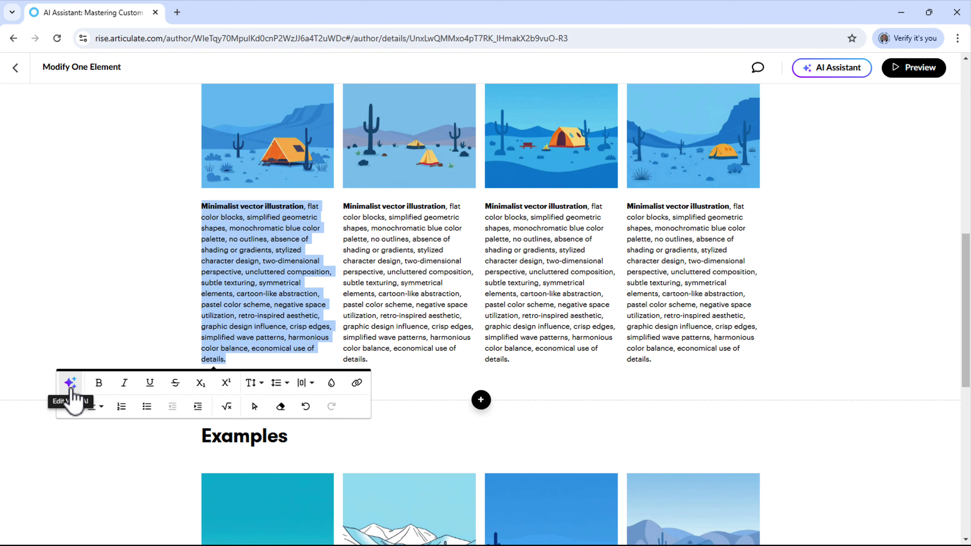
click(71, 383)
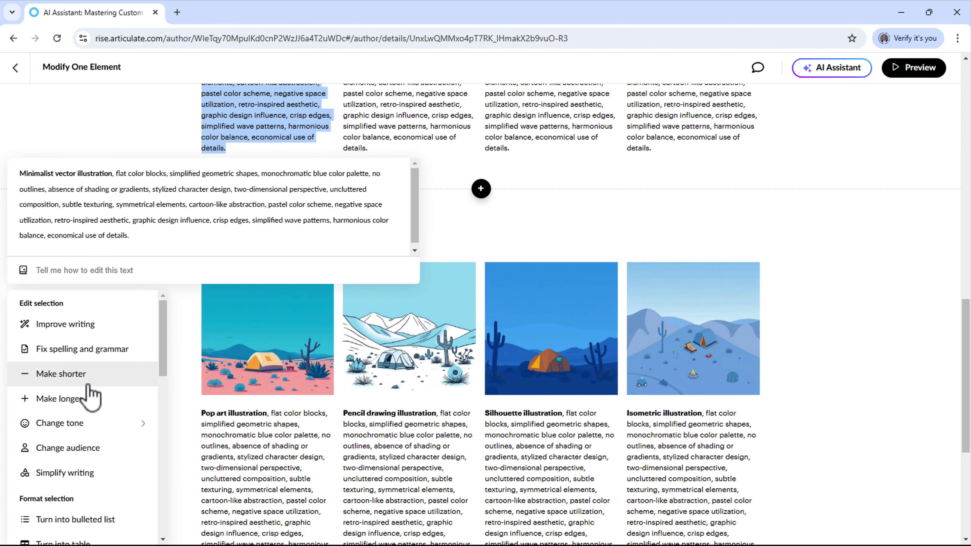
click(58, 272)
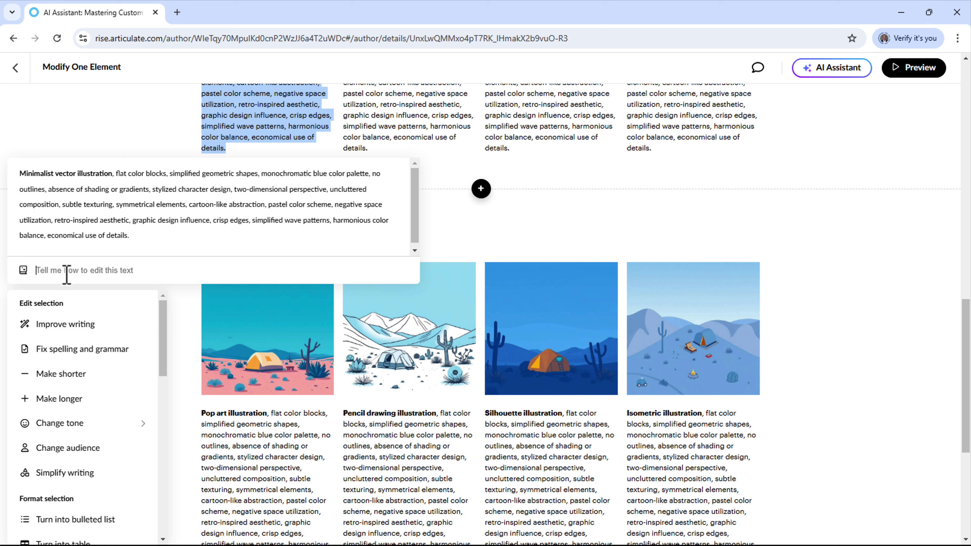
key(ctrl+v)
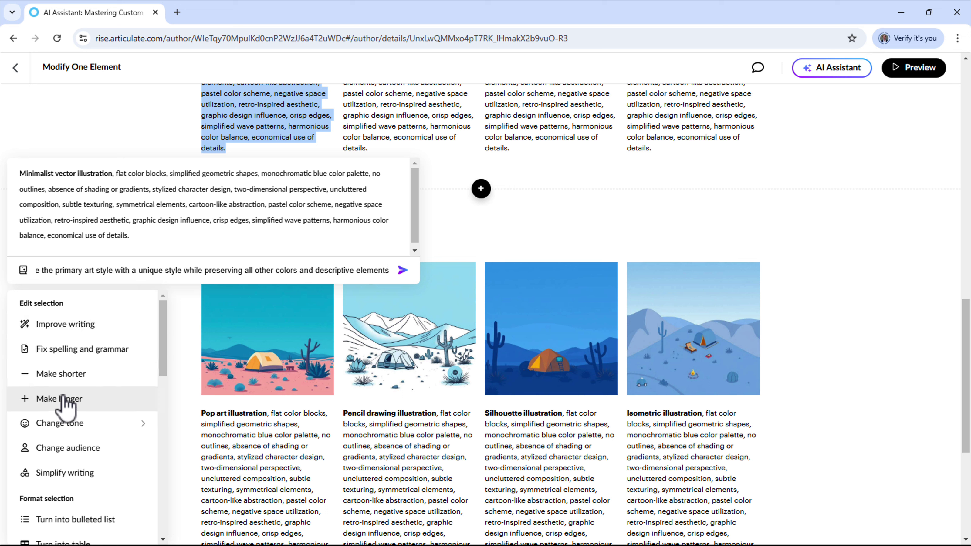
Submit the edit request for the first description and replace the original text with the AI-generated version
click(63, 272)
key(shift+Home)
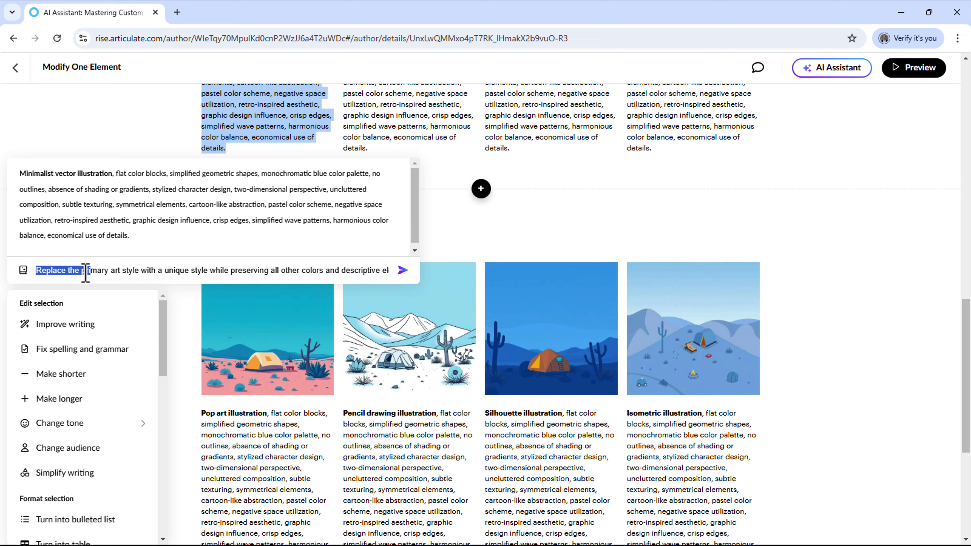
click(82, 271)
scroll(386, 267, down, 1)
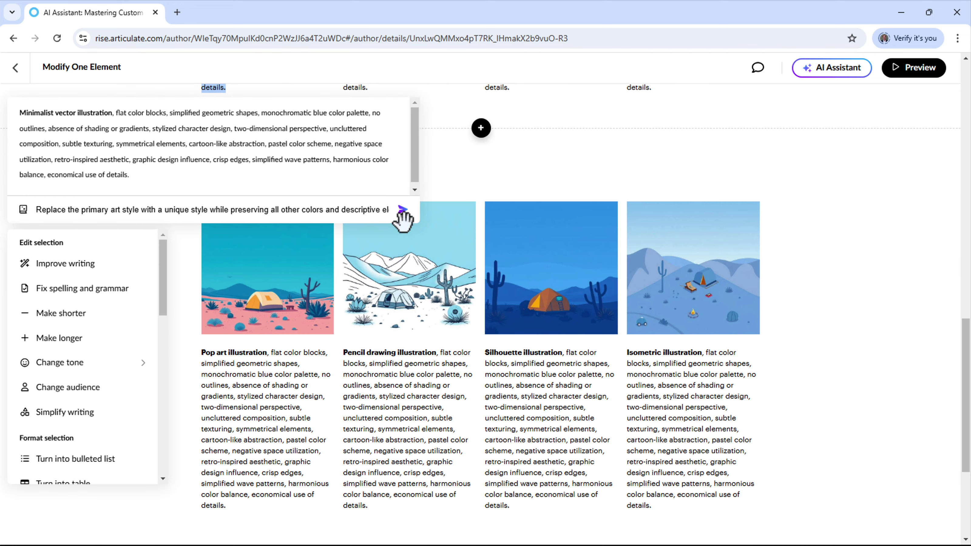
click(403, 210)
scroll(474, 274, up, 2)
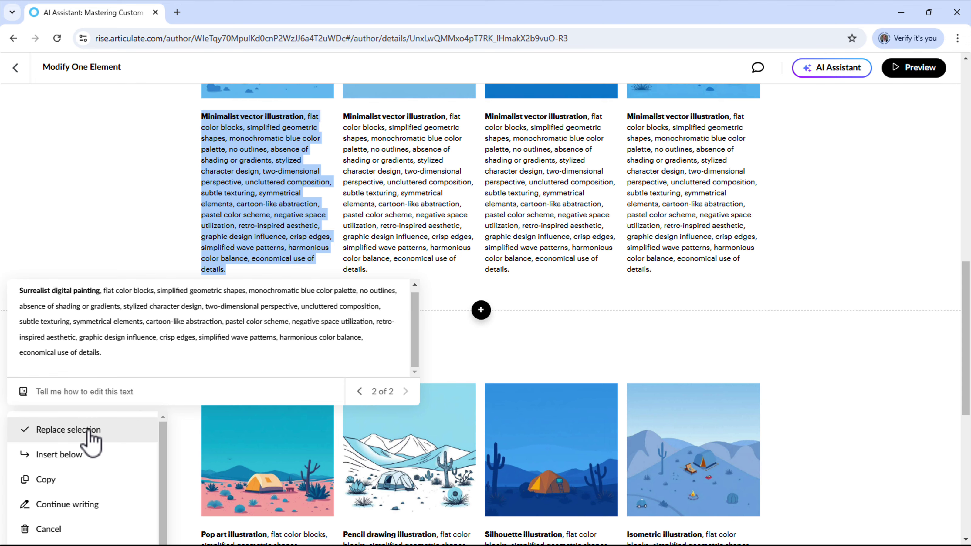
click(76, 430)
click(242, 165)
scroll(266, 206, up, 3)
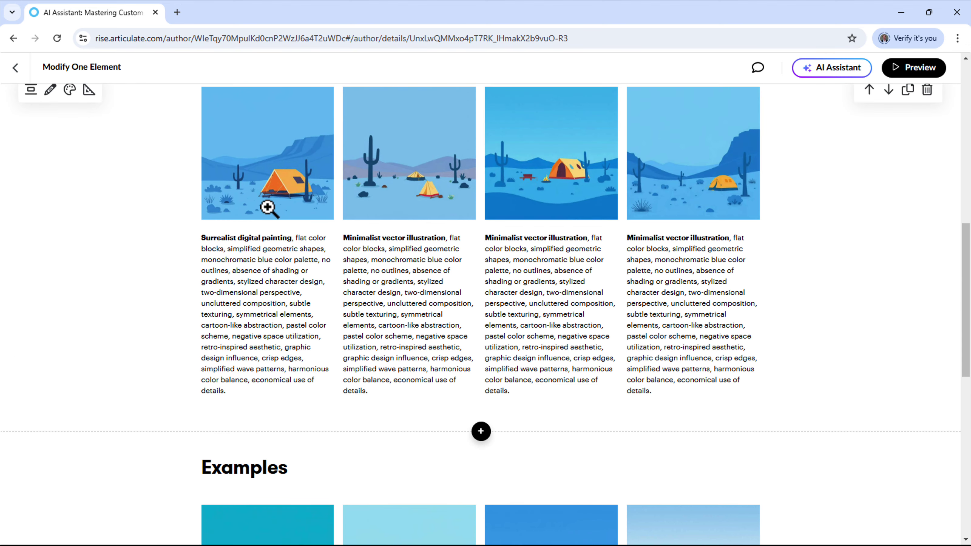
Copy the "Surrealist digital painting" description and open AI replacement for the first image in the four column grid
triple_click(245, 303)
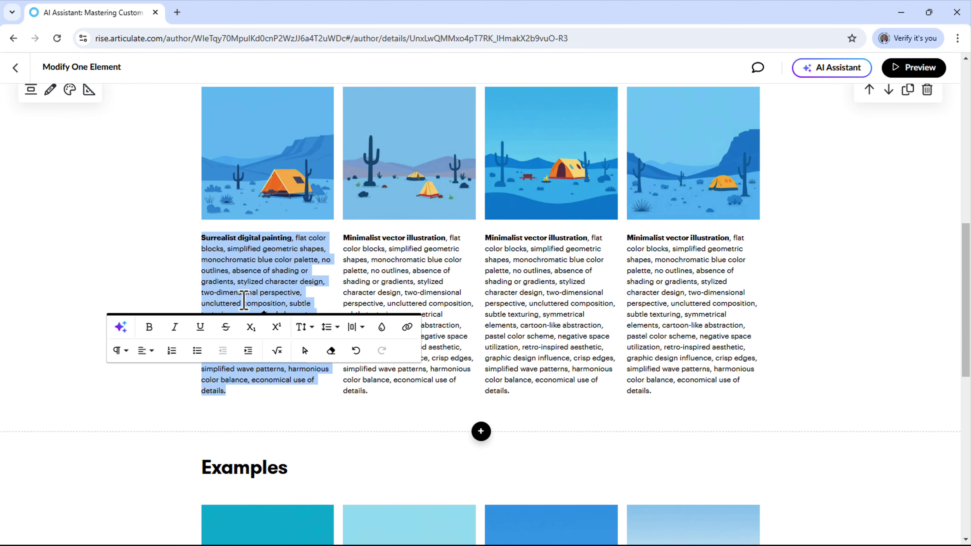
scroll(244, 302, up, 3)
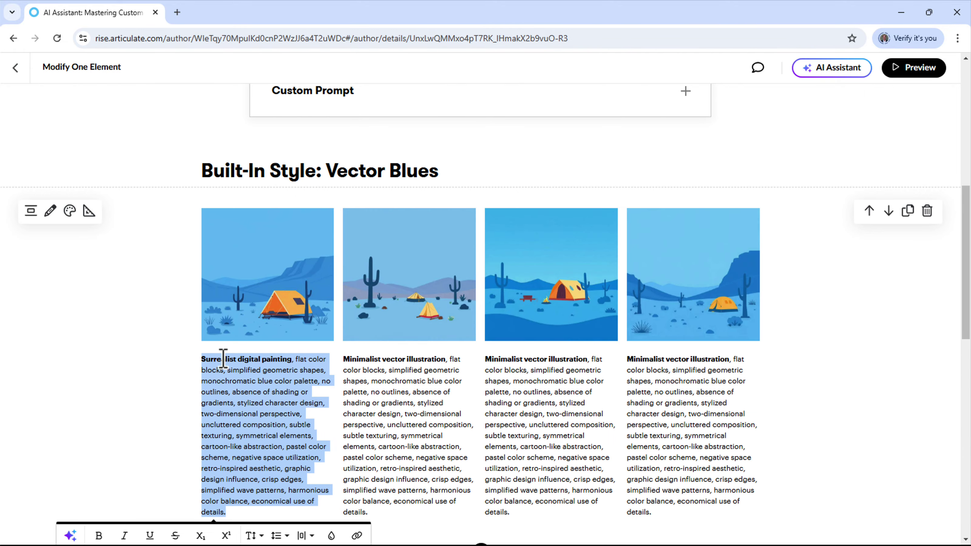
click(50, 211)
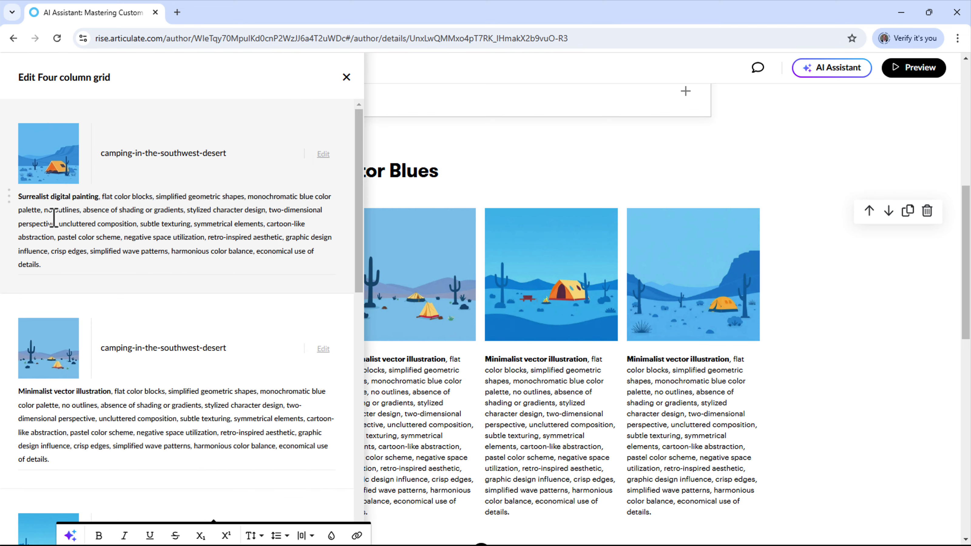
click(323, 155)
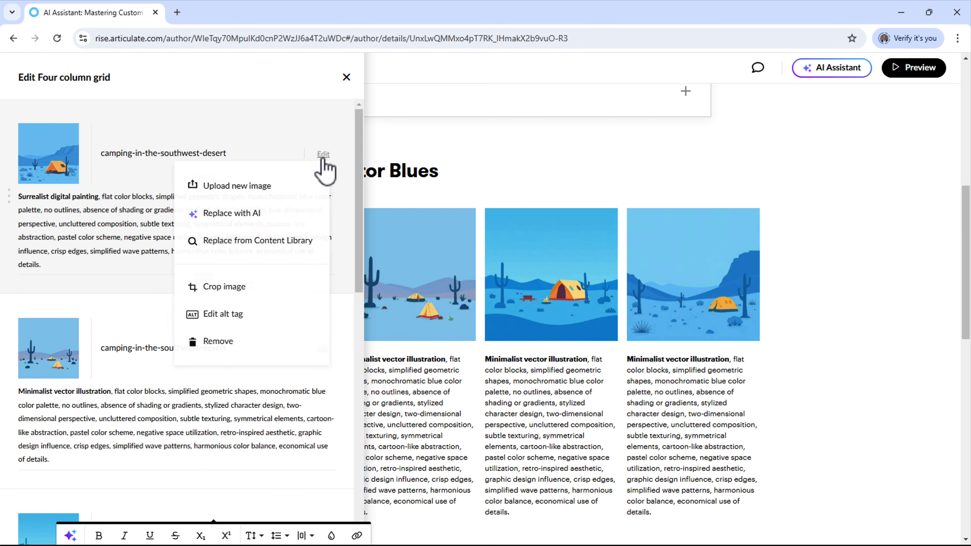
click(237, 216)
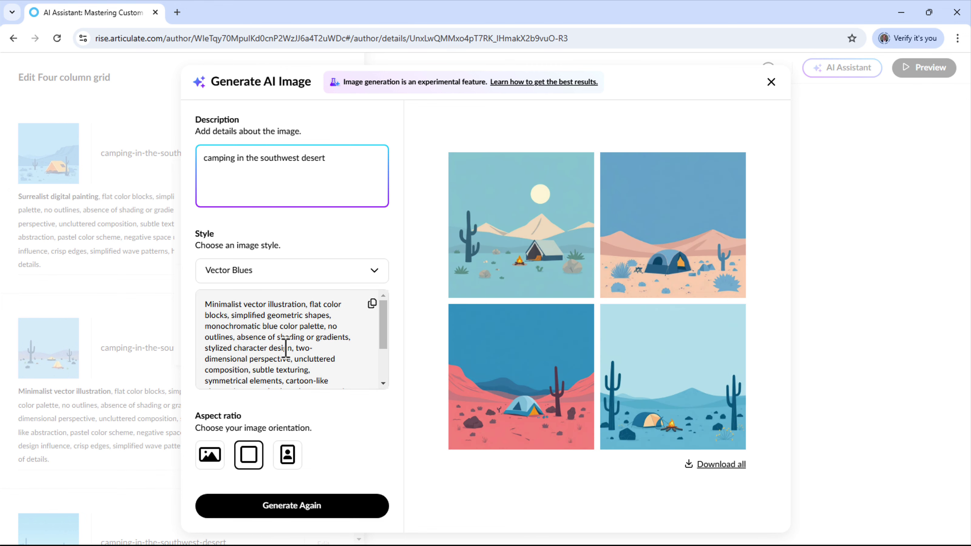
Set the image style to Custom and replace its style text with the copied "Surrealist digital painting" description
click(361, 276)
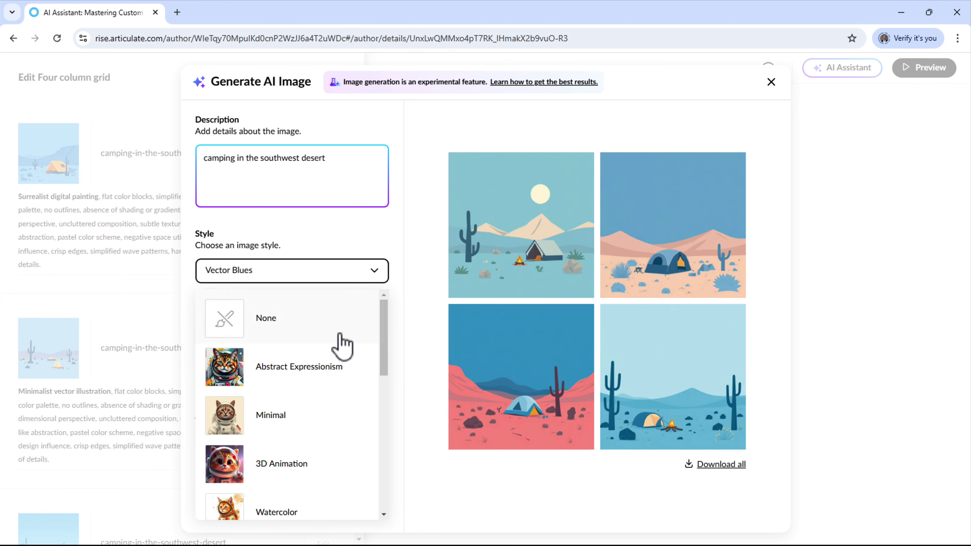
scroll(336, 360, down, 2)
scroll(337, 363, down, 8)
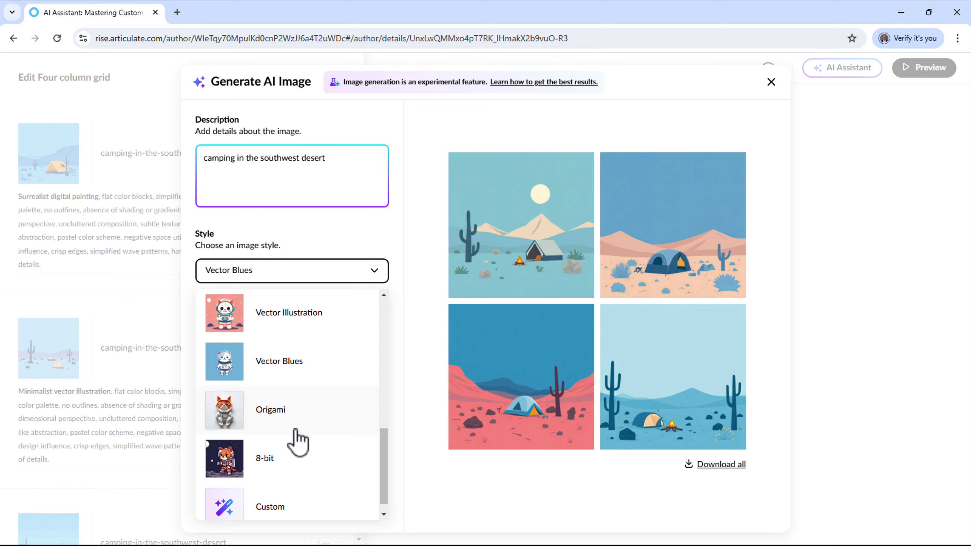
click(265, 493)
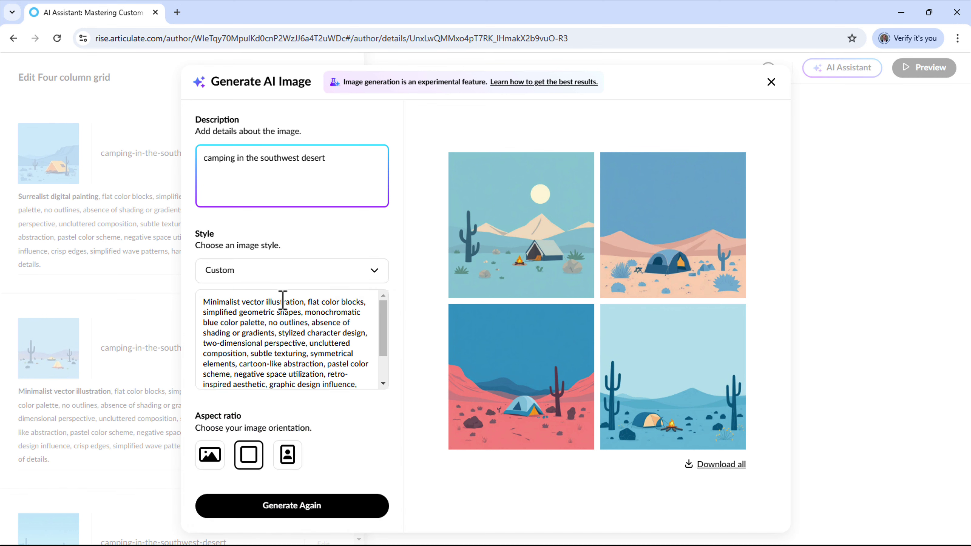
triple_click(275, 316)
key(BackSpace)
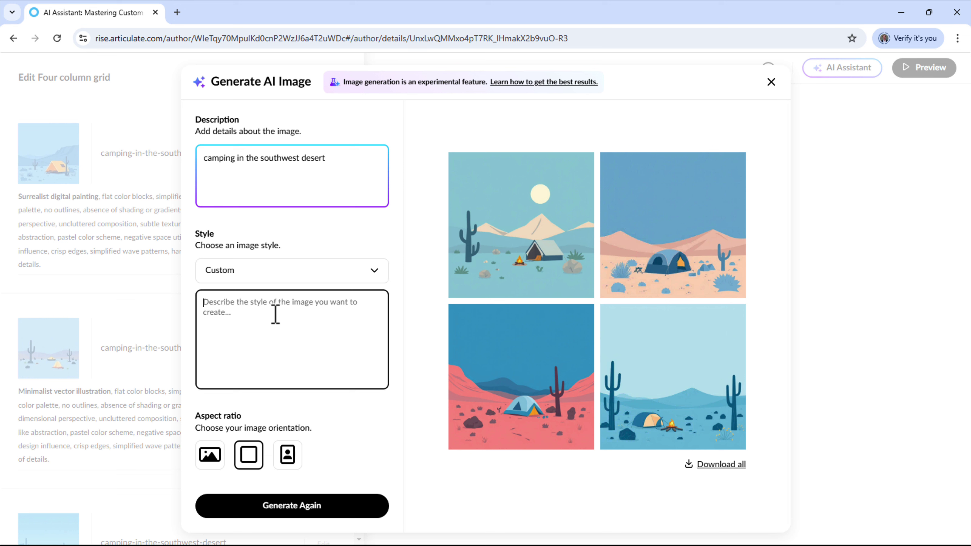
key(ctrl+v)
scroll(275, 314, up, 5)
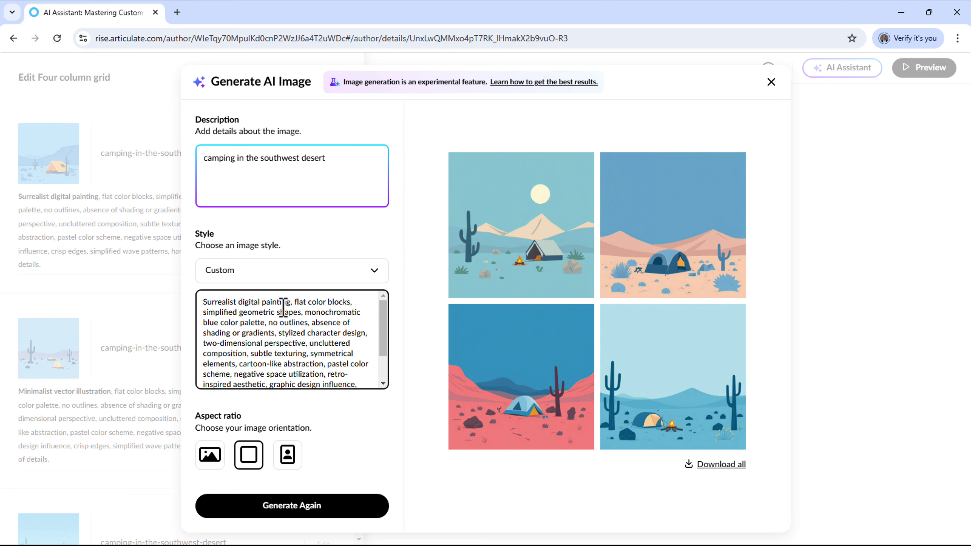
Check the prompt's "Surrealist digital painting" phrase and generate a new set of images with the custom style
drag(291, 302, 203, 302)
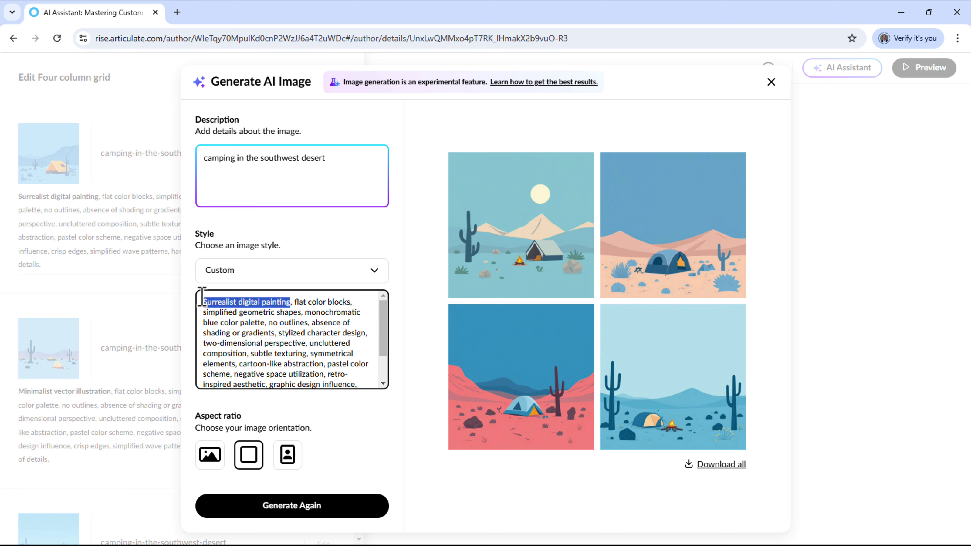
click(294, 338)
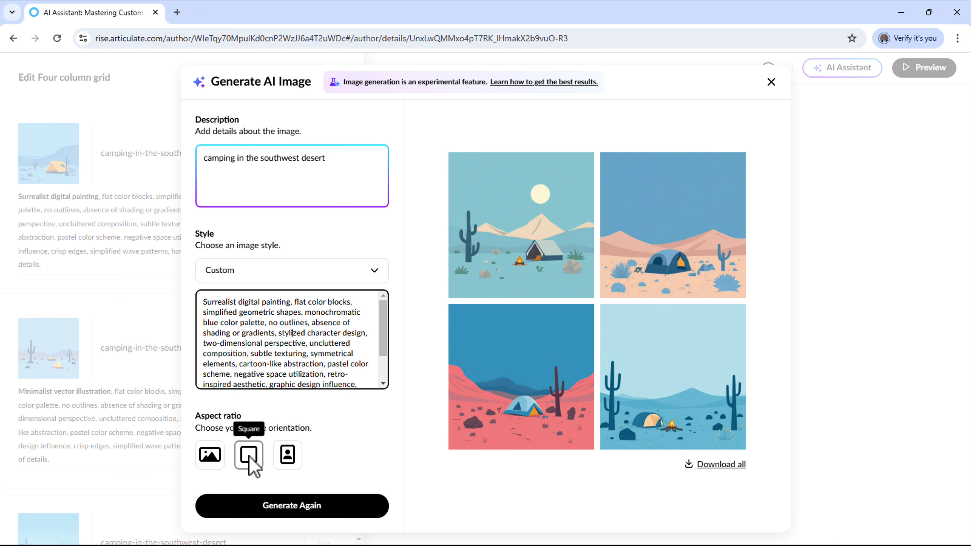
click(310, 508)
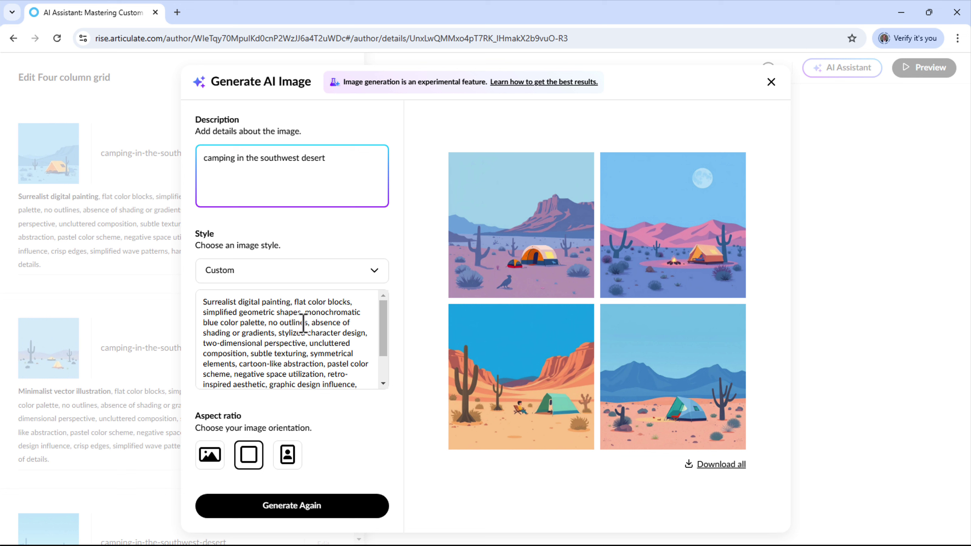
drag(293, 302, 203, 302)
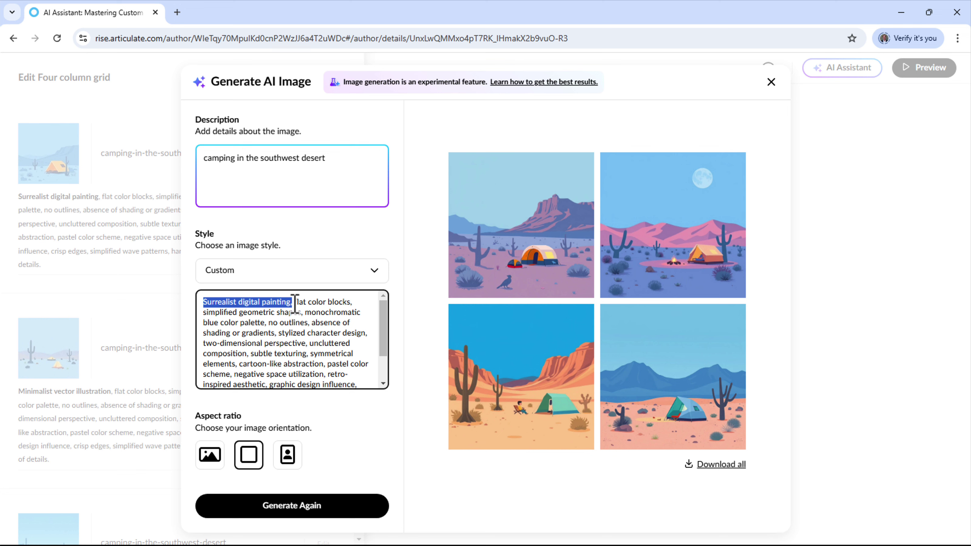
mouse_move(295, 304)
mouse_down()
mouse_move(298, 323)
mouse_move(291, 312)
mouse_up()
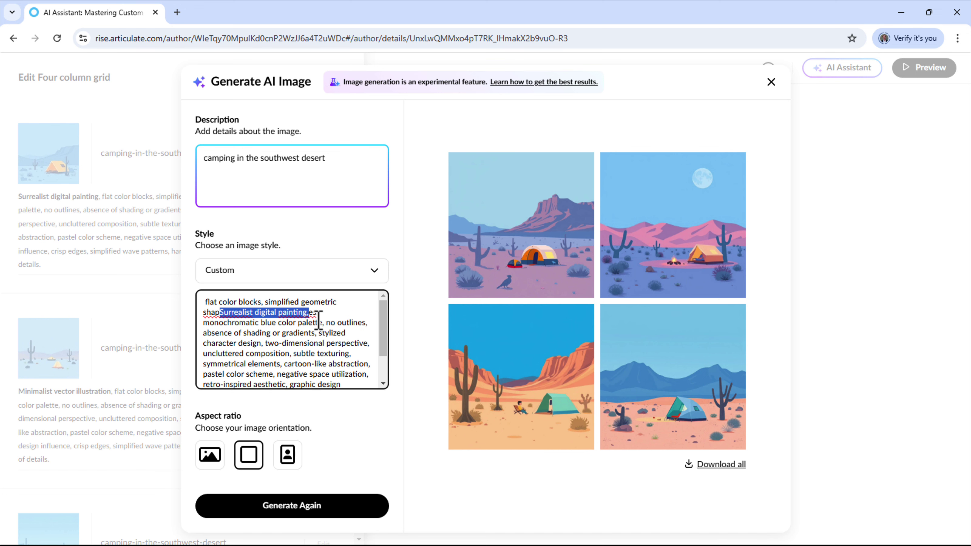
key(ctrl+z)
click(317, 323)
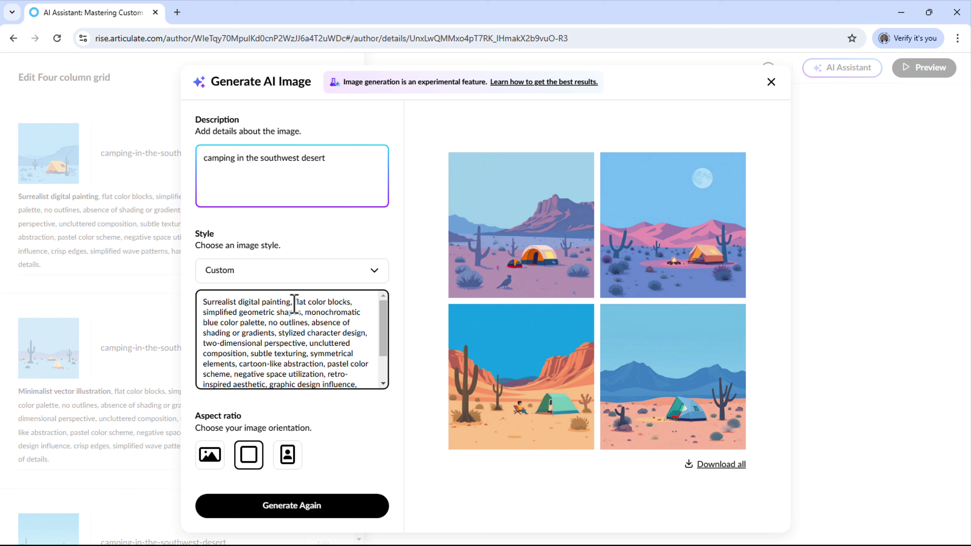
Review the opening and remaining details of the custom style prompt, and preview the third generated image
drag(293, 304, 203, 302)
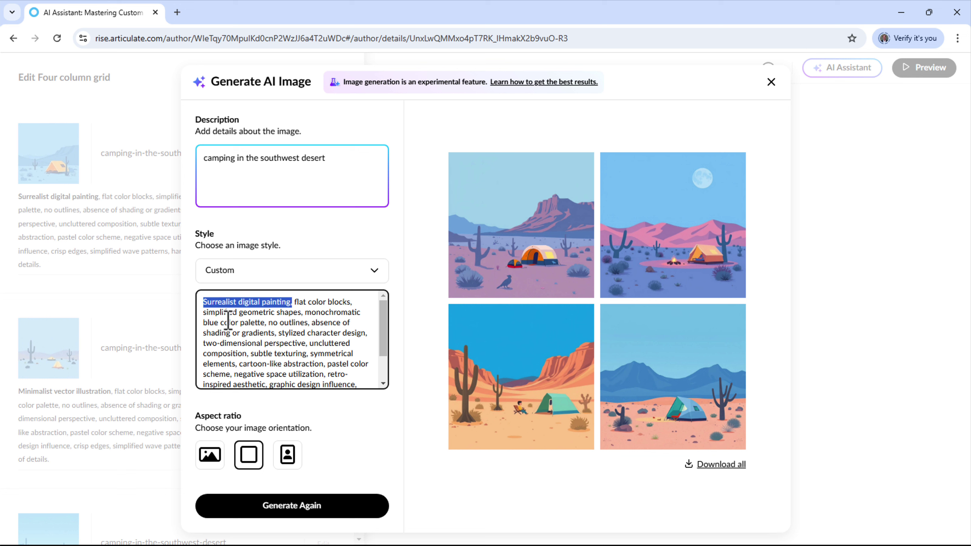
drag(295, 303, 335, 343)
click(322, 336)
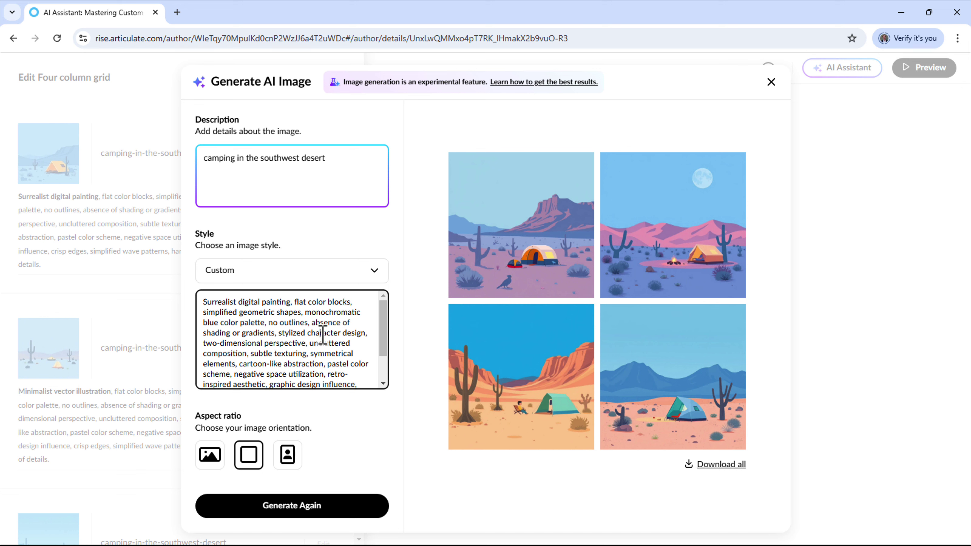
click(532, 386)
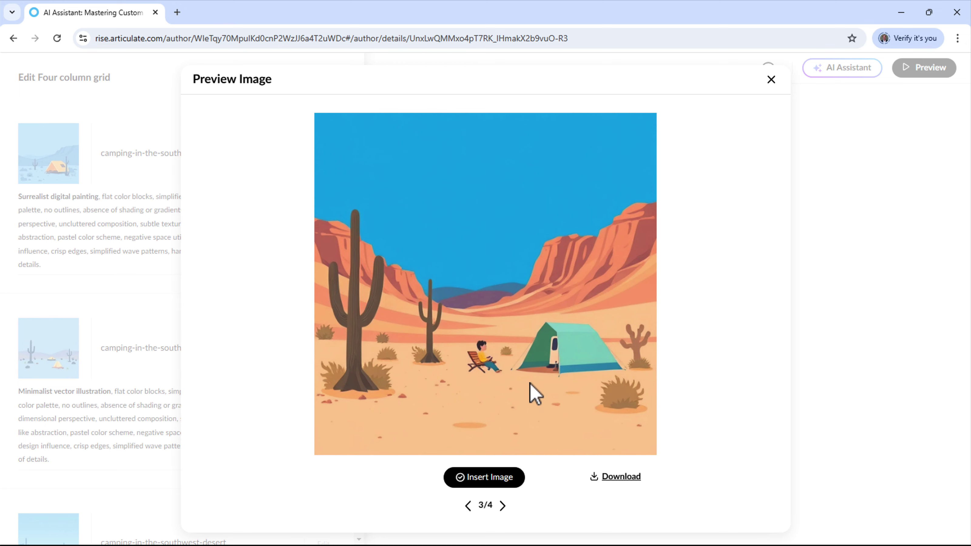
Insert the third generated image into the grid's first column and view it enlarged
click(489, 480)
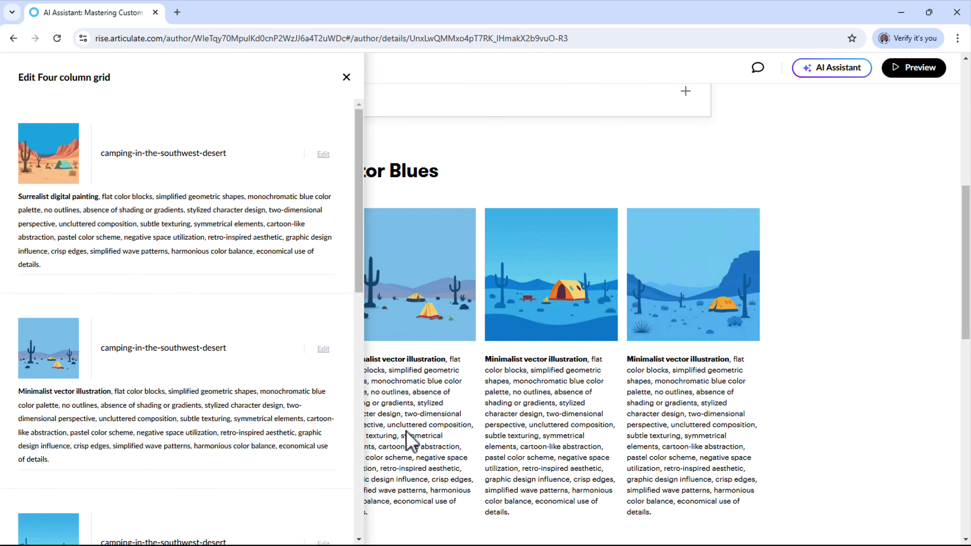
click(408, 440)
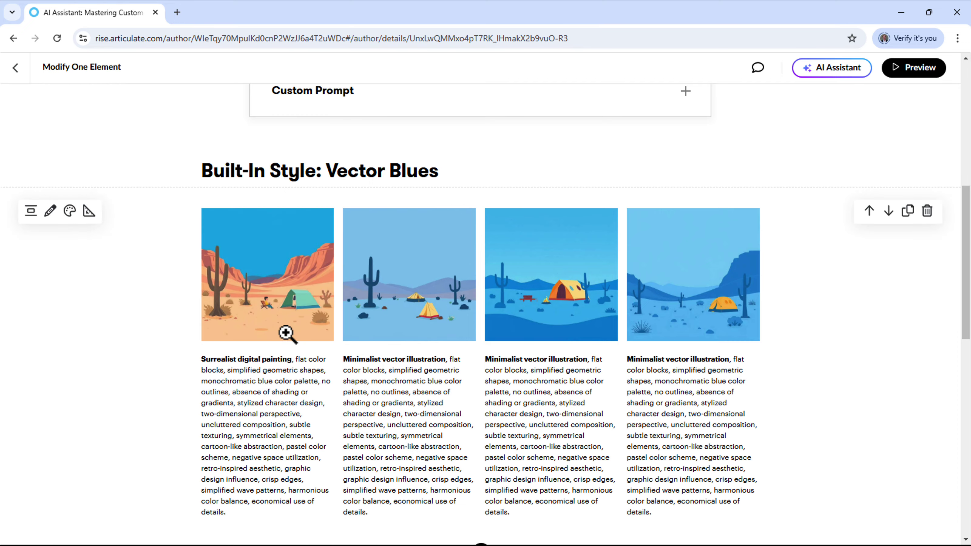
click(276, 305)
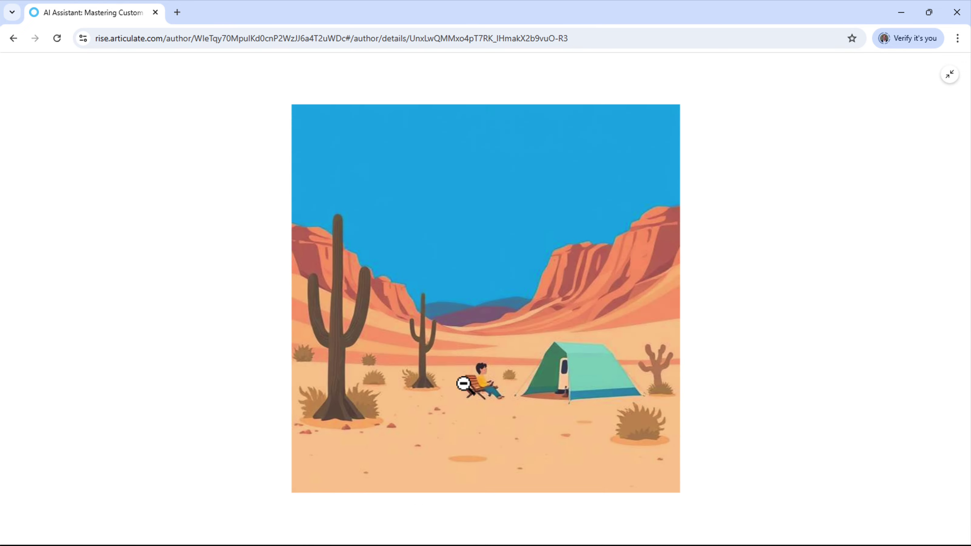
click(477, 389)
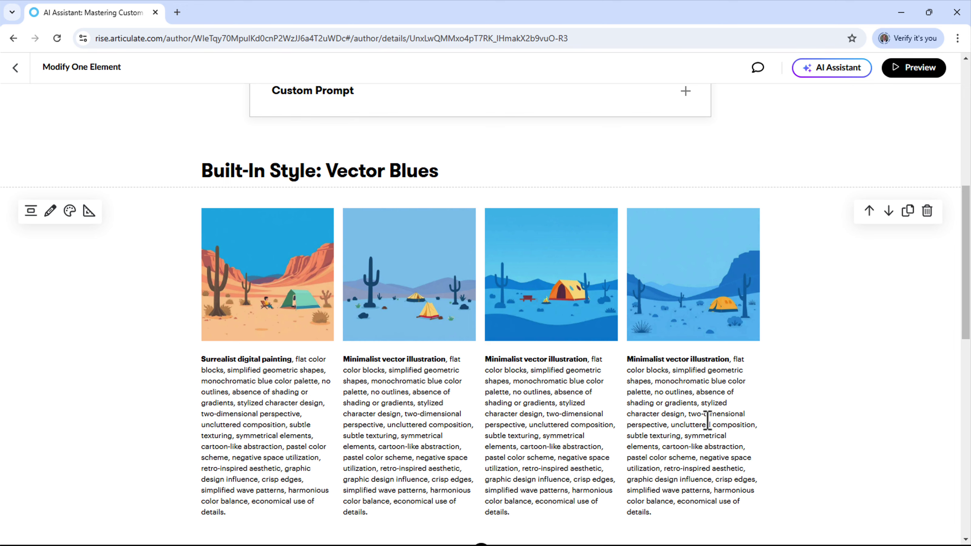
Look over the Examples grid and view the pencil drawing illustration image enlarged
scroll(708, 421, down, 5)
scroll(707, 421, down, 6)
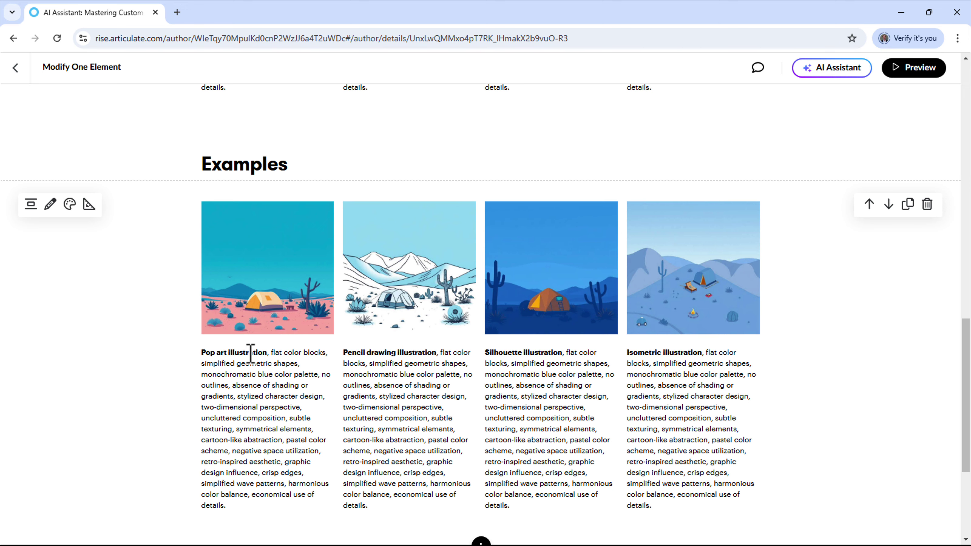
click(420, 304)
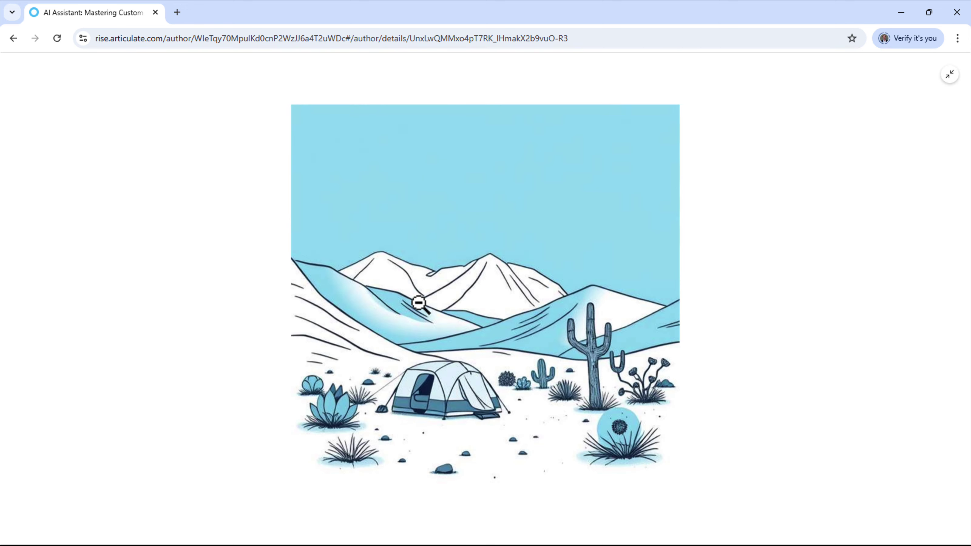
click(420, 304)
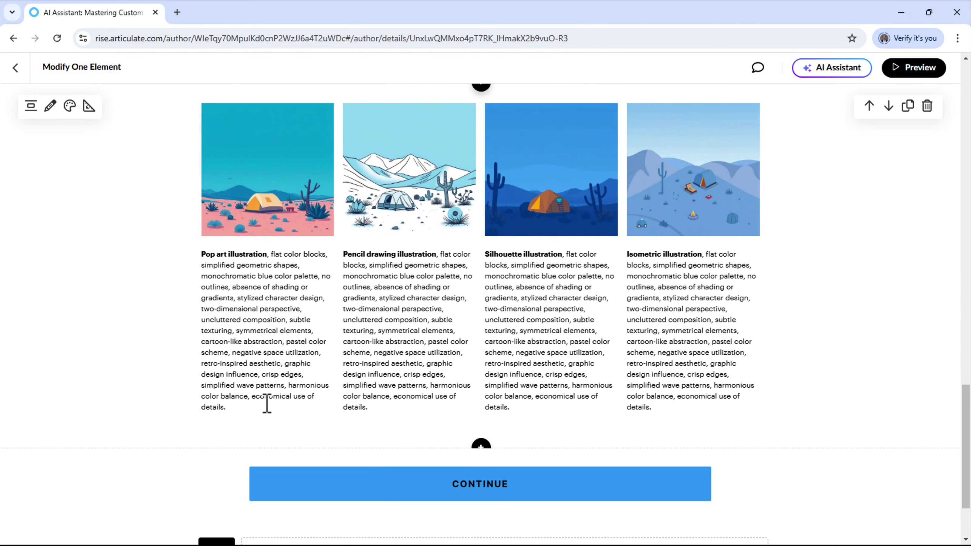
Trim the first Examples caption to "Pop art illustration", deleting the rest of the style description
drag(248, 408, 270, 253)
key(BackSpace)
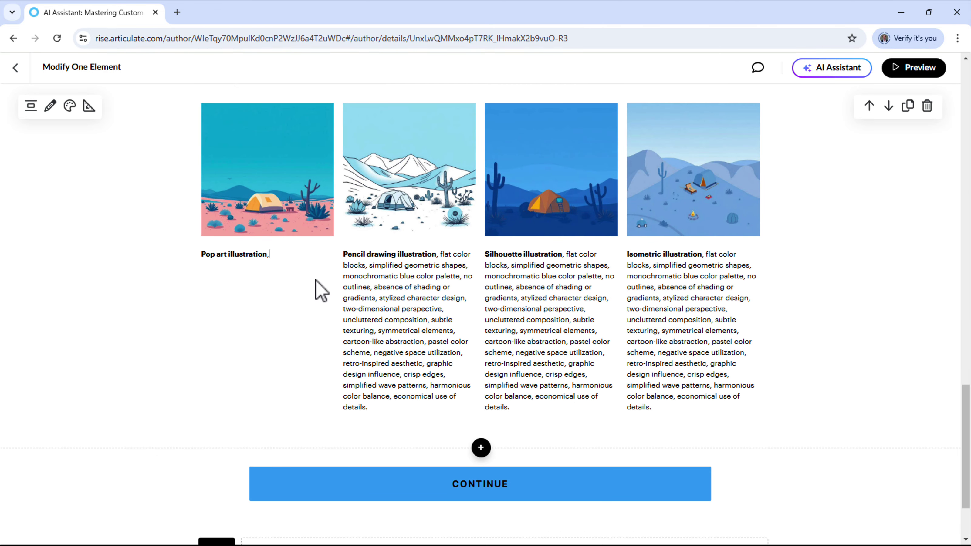
key(BackSpace)
Have AI create an image prompt from "Pop art illustration" and insert it below that phrase
drag(267, 254, 202, 254)
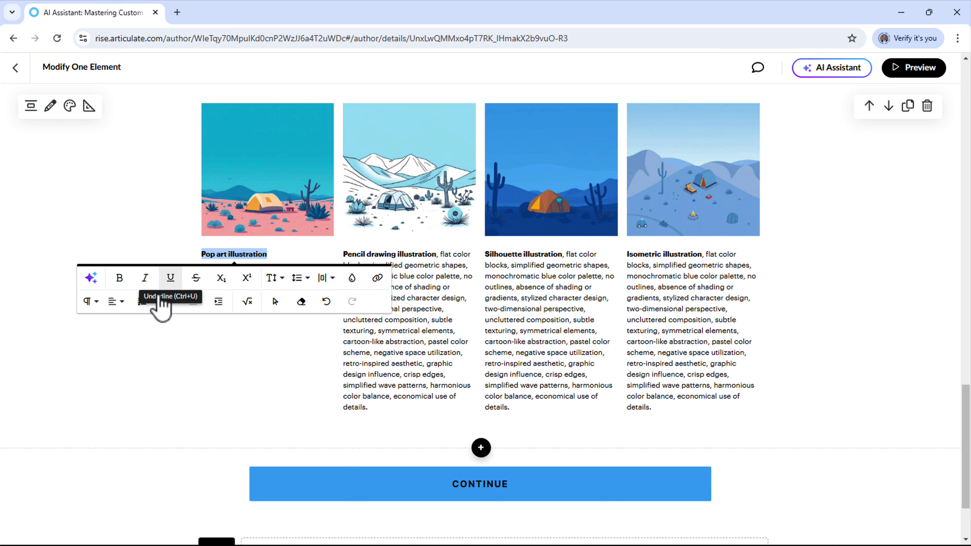
click(90, 278)
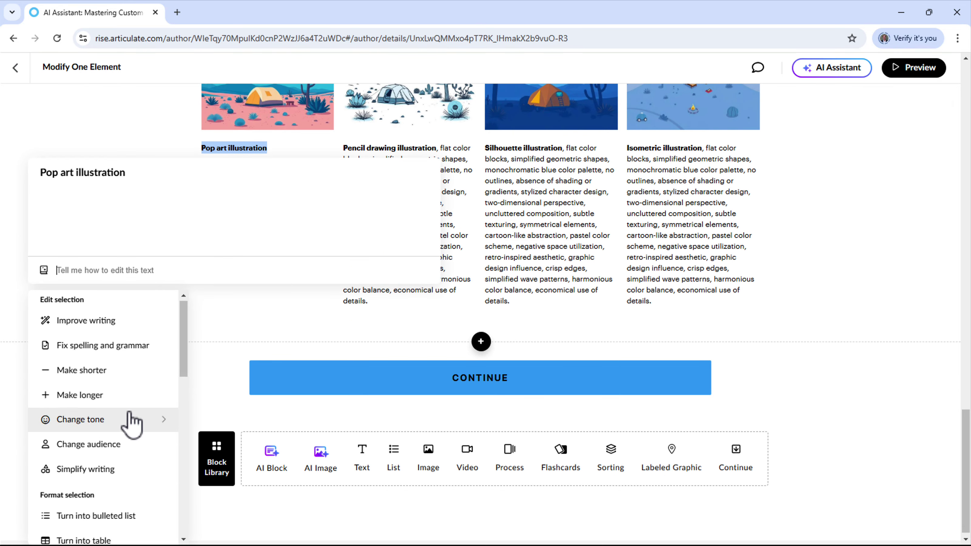
scroll(130, 422, down, 9)
scroll(130, 423, down, 2)
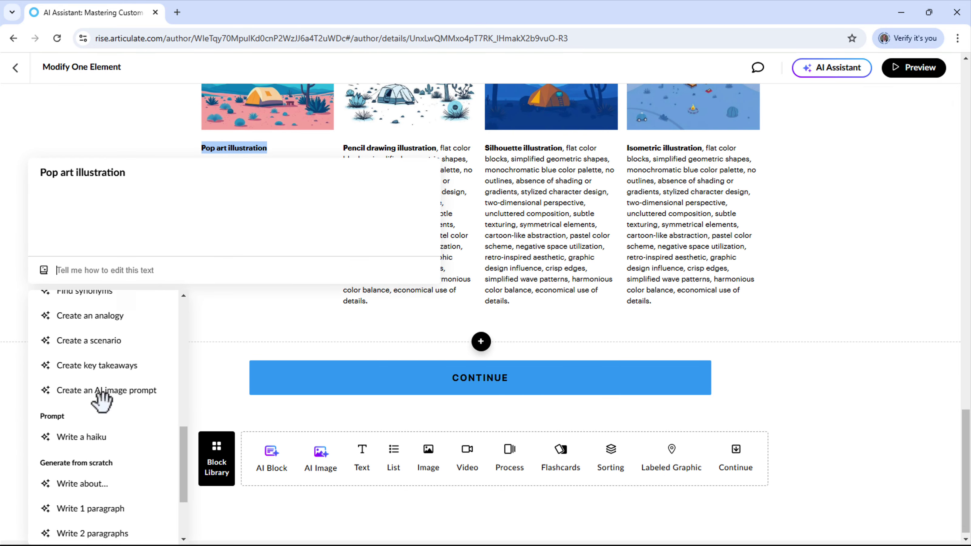
click(94, 396)
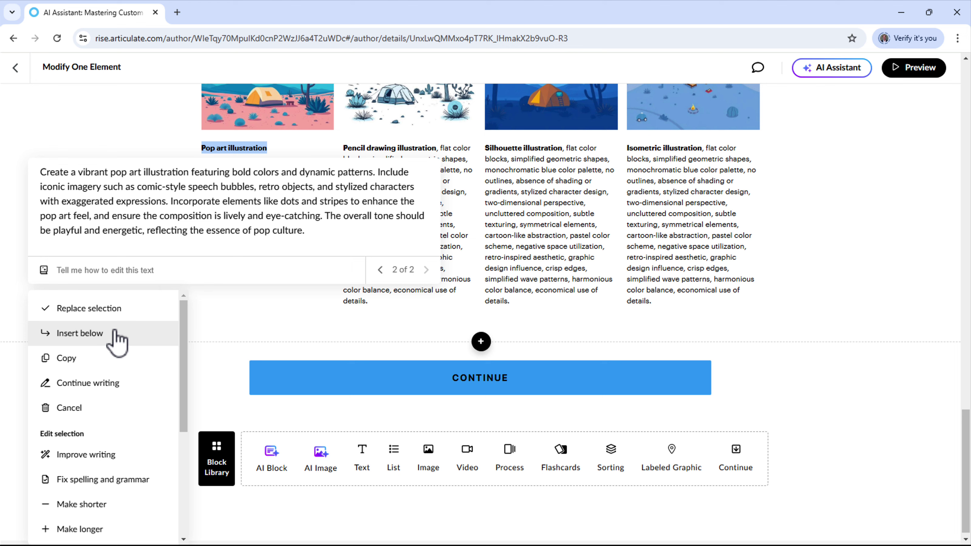
click(108, 337)
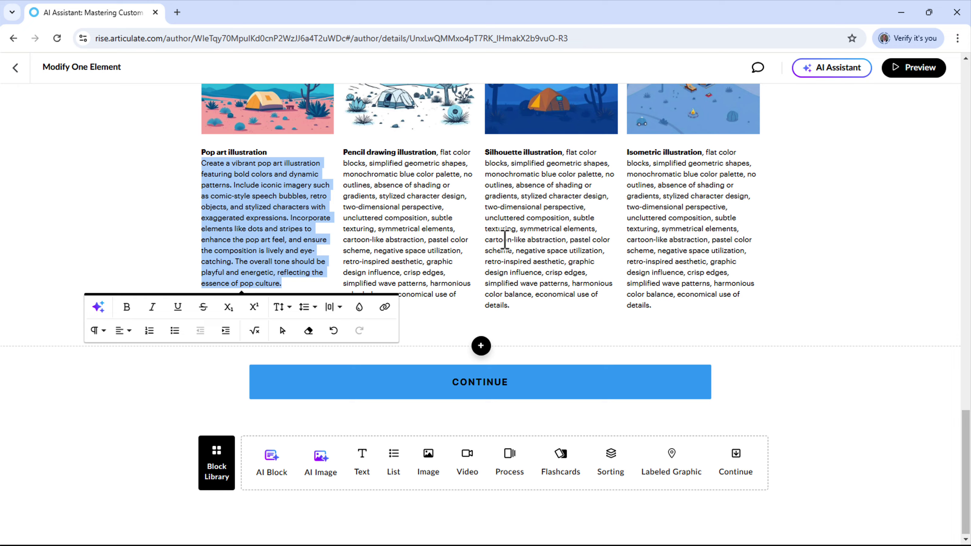
Trim the second Examples caption to "Pencil drawing illustration", deleting the rest of its style description
scroll(504, 240, up, 2)
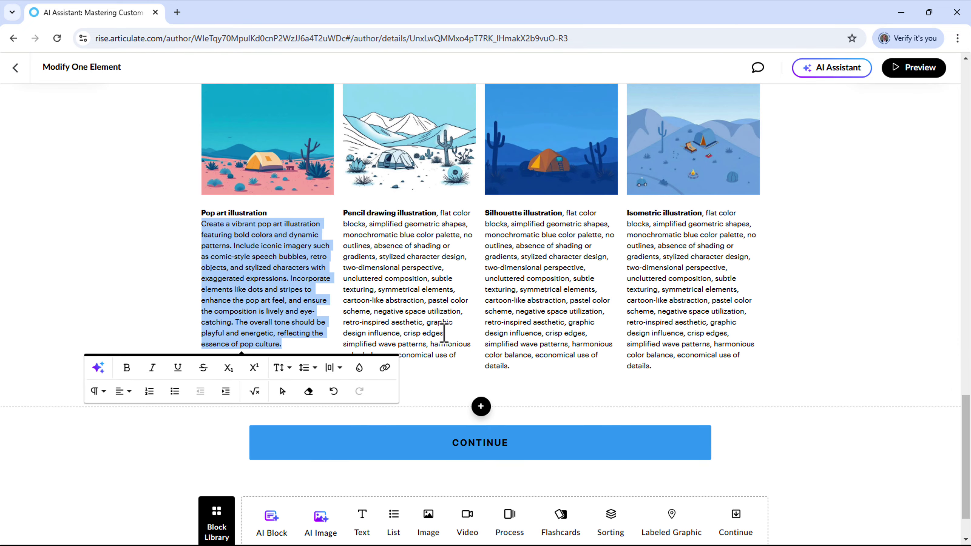
click(445, 323)
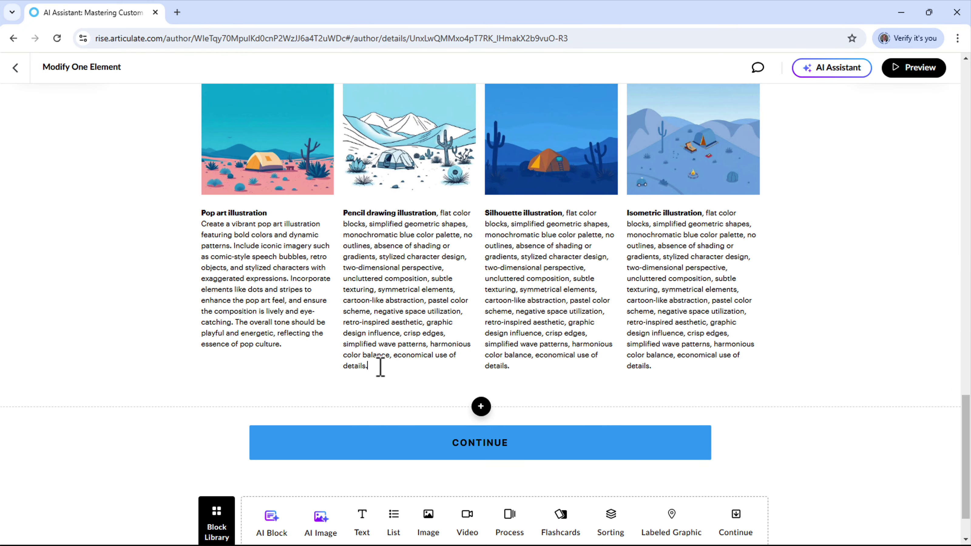
mouse_move(379, 366)
mouse_down()
mouse_move(442, 243)
mouse_move(443, 218)
mouse_move(335, 212)
mouse_up()
key(BackSpace)
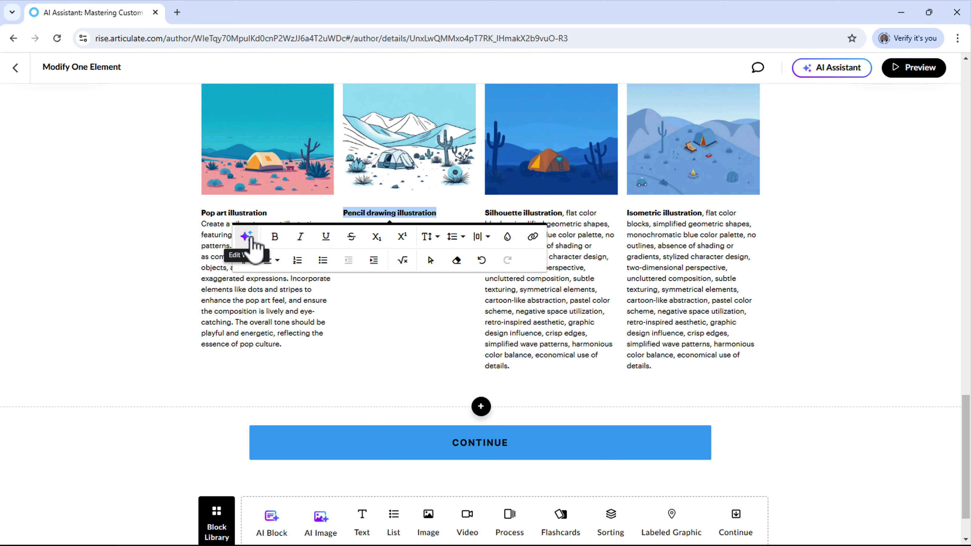
Have AI create an image prompt from "Pencil drawing illustration" and insert it below that phrase
click(247, 237)
scroll(264, 382, down, 10)
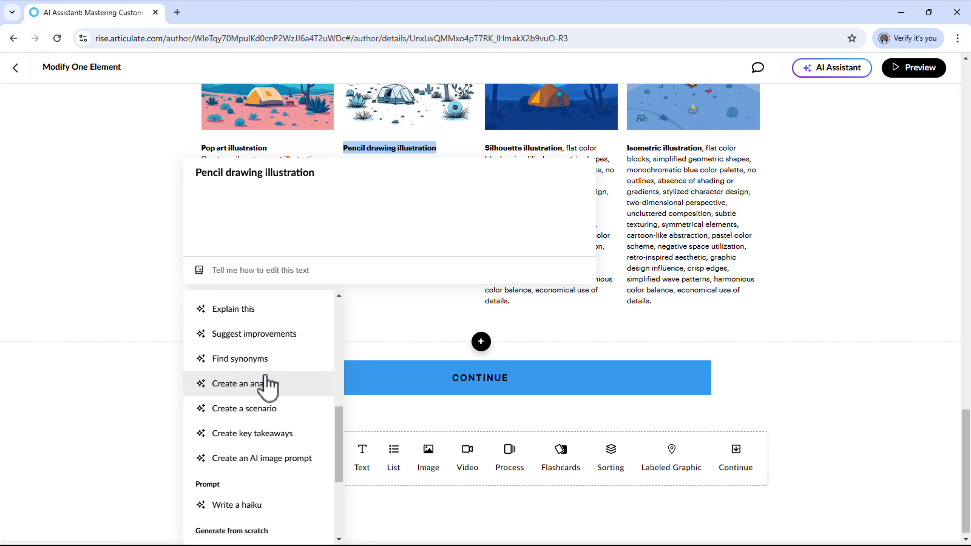
click(269, 451)
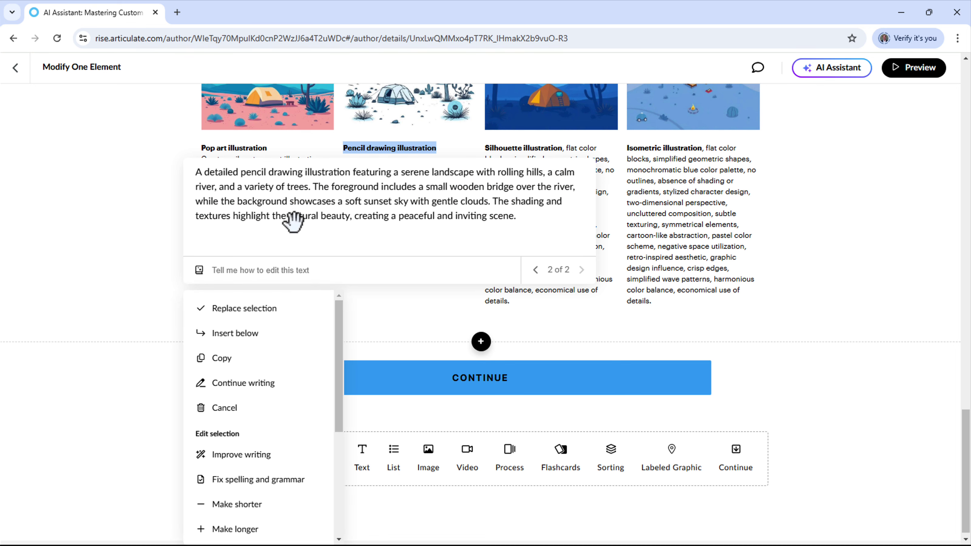
click(275, 333)
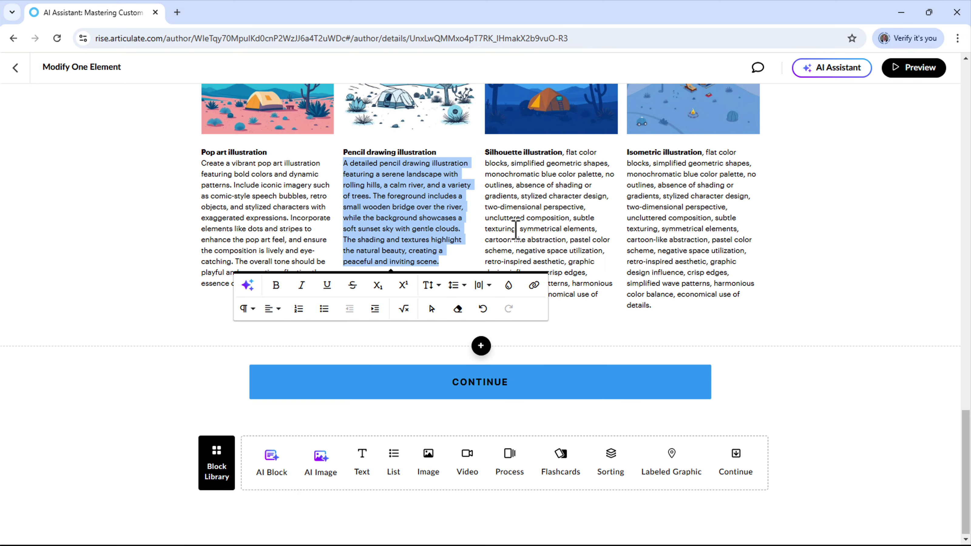
click(423, 197)
Trim the third Examples caption to "Silhouette illustration" and copy that phrase
mouse_move(517, 305)
mouse_down()
mouse_move(593, 180)
mouse_move(566, 153)
mouse_up()
key(BackSpace)
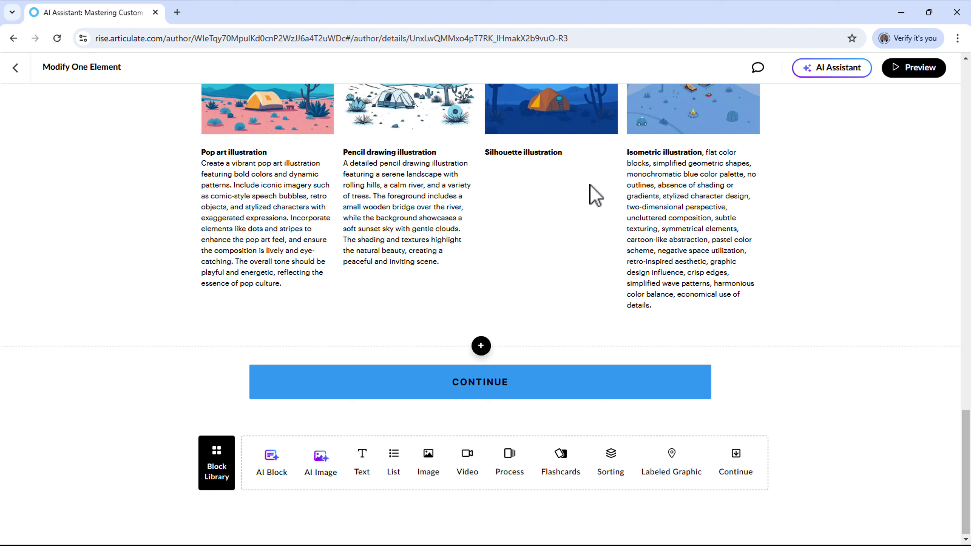
drag(562, 153, 484, 153)
key(ctrl+c)
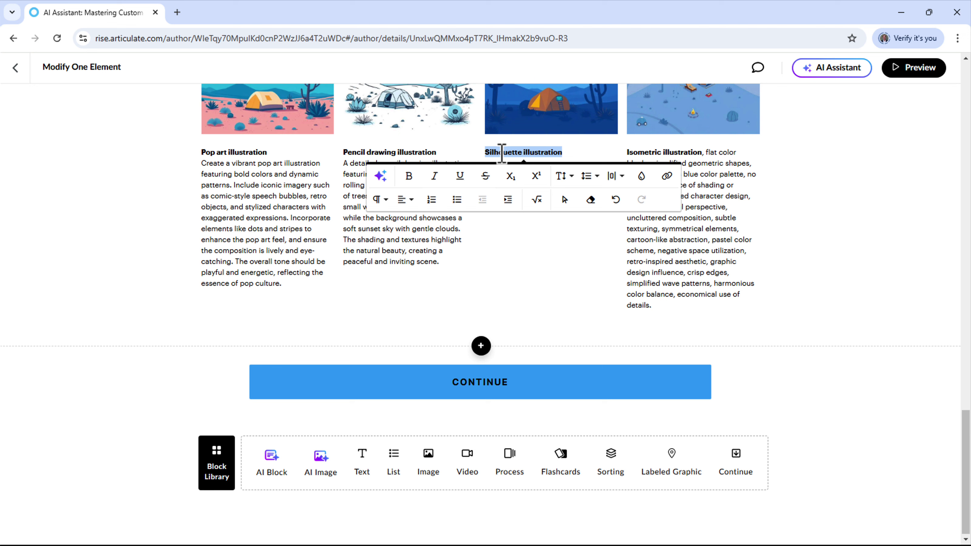
Ask AI to "Describe the visual design elements of Silhouette illustration style", insert the answer below the caption, and look it over
click(380, 177)
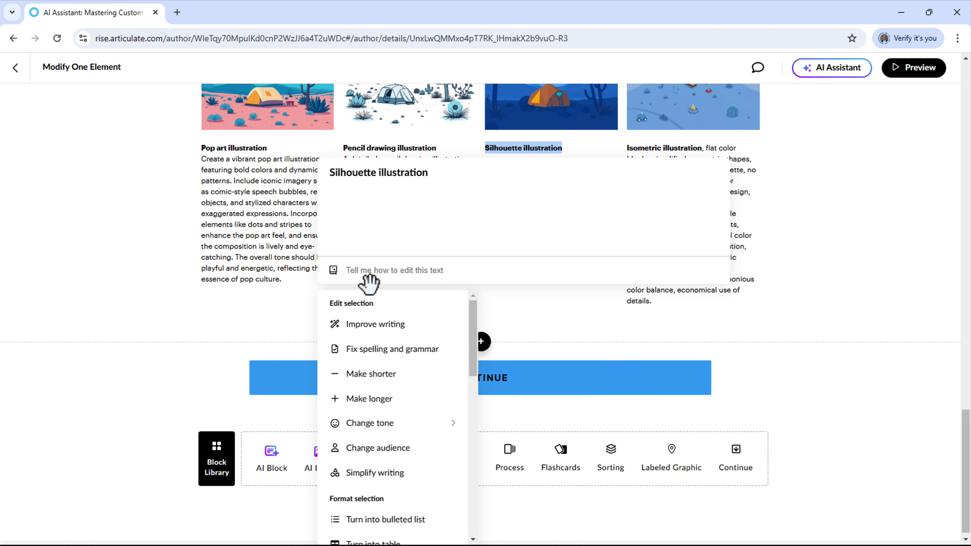
text(Des)
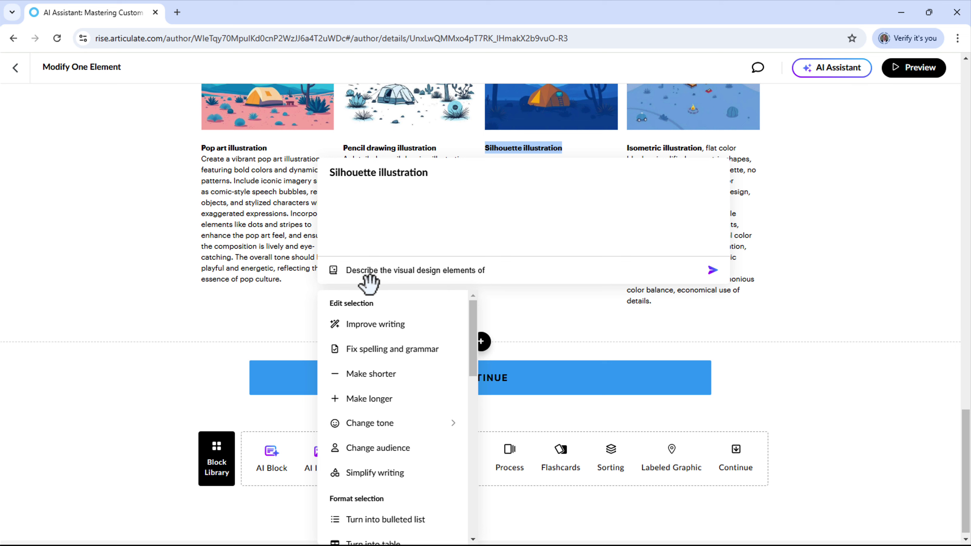
key(ctrl+v)
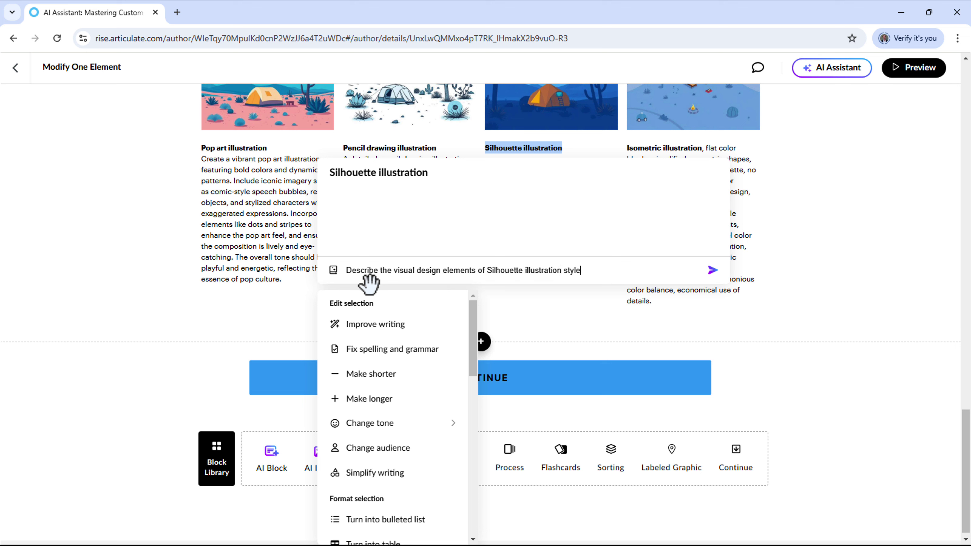
click(712, 271)
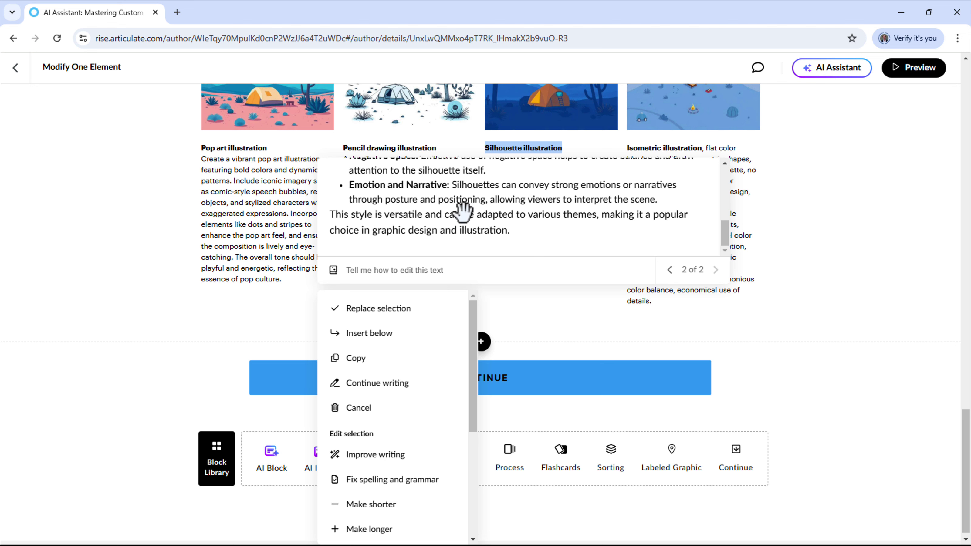
click(390, 339)
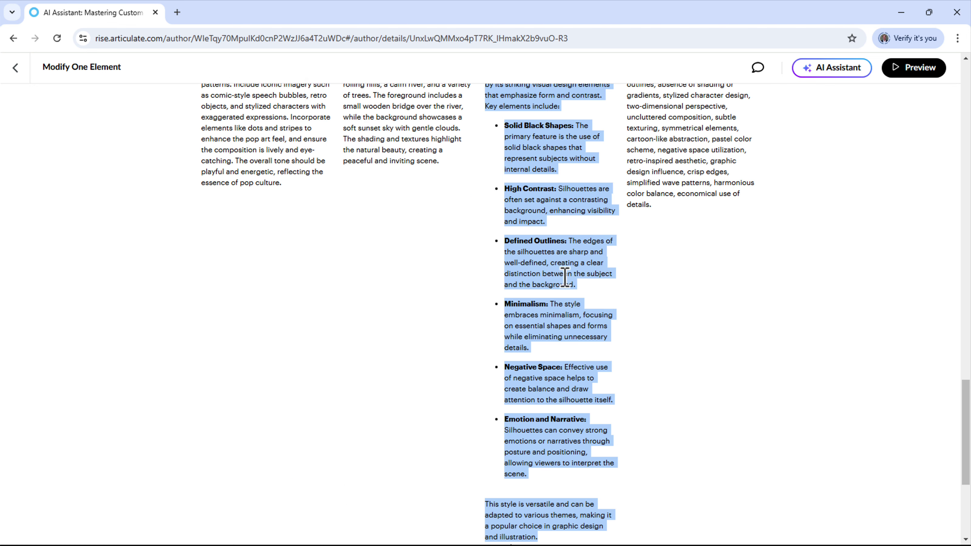
scroll(570, 308, down, 3)
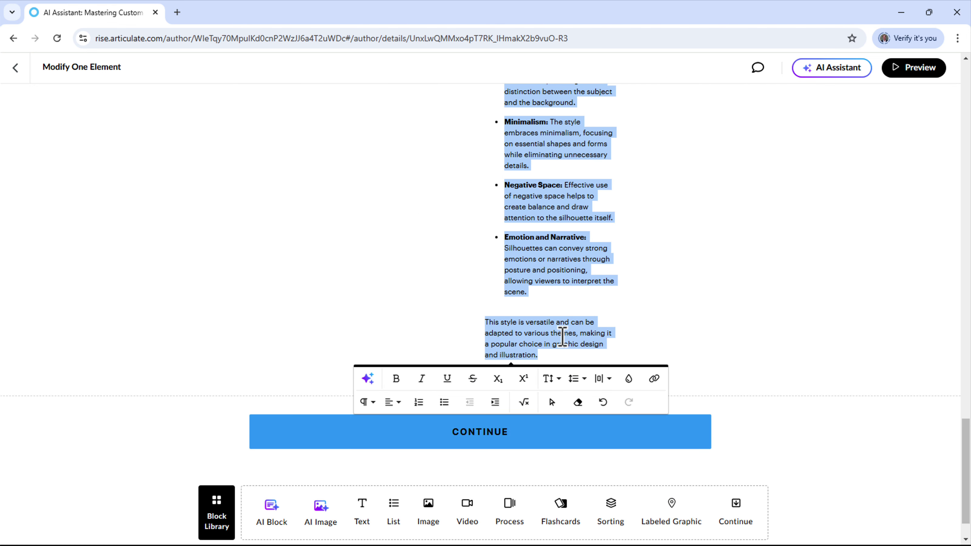
scroll(549, 336, up, 9)
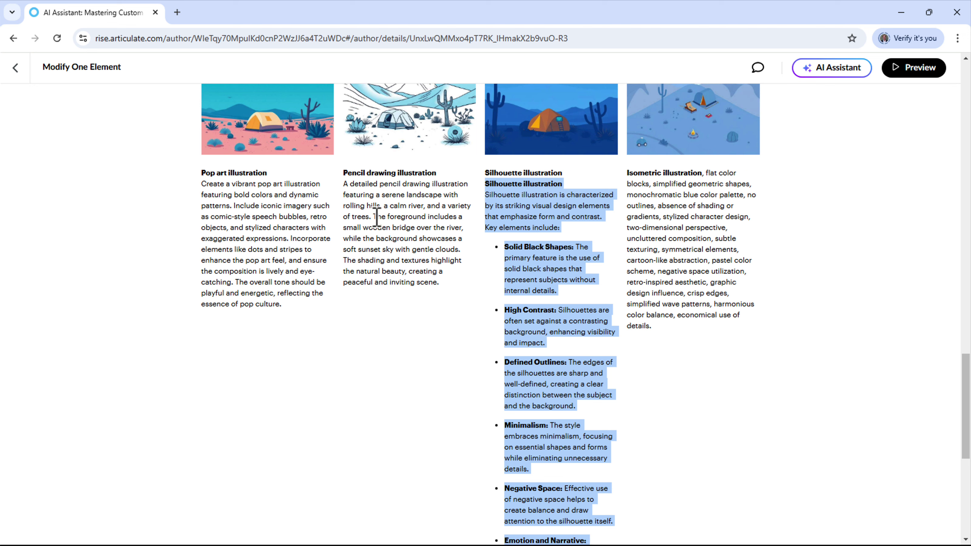
Delete the sentence about the foreground wooden bridge and the background sunset sky from the pencil drawing prompt
drag(375, 217, 455, 218)
click(381, 227)
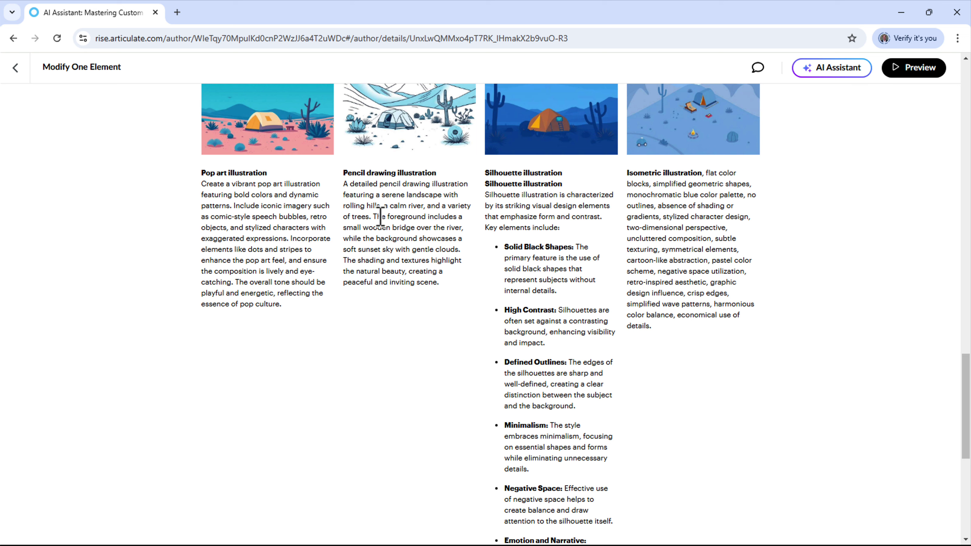
drag(374, 217, 461, 218)
triple_click(461, 218)
click(430, 214)
drag(374, 217, 463, 217)
key(ctrl+shift+Up)
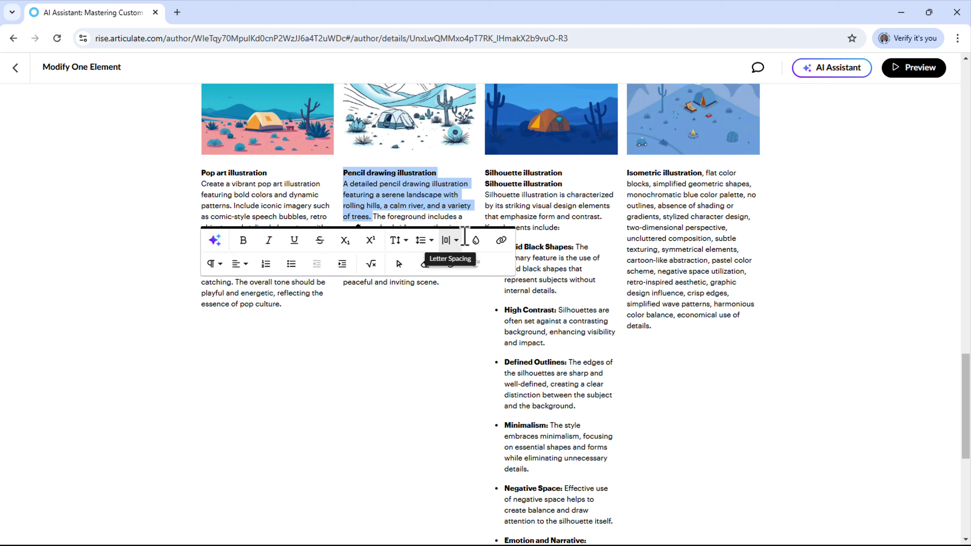
key(ctrl+shift+Down)
click(424, 207)
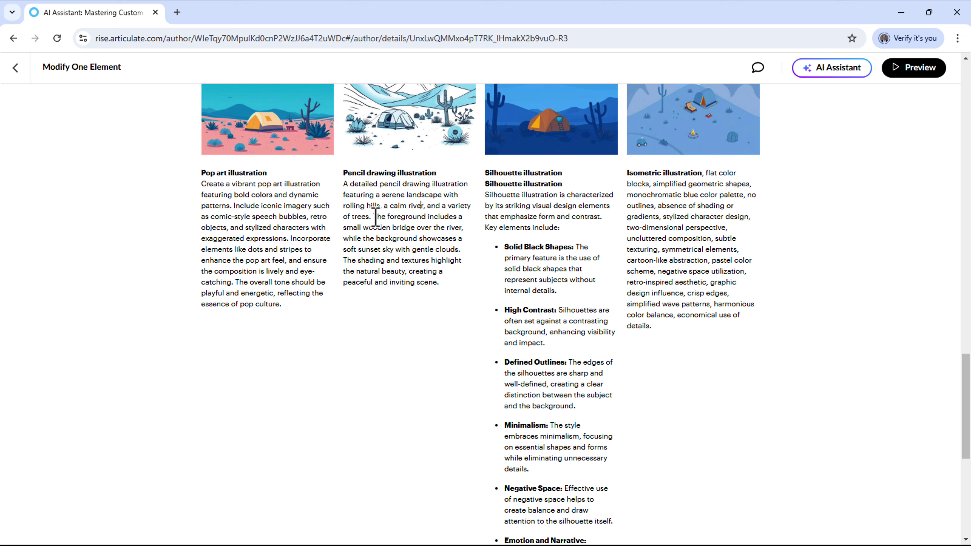
drag(375, 217, 463, 253)
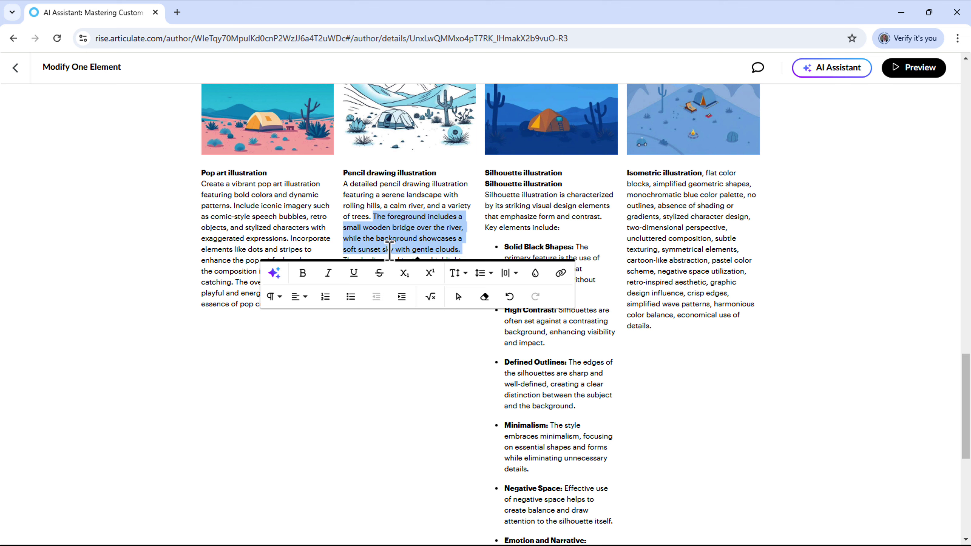
key(Delete)
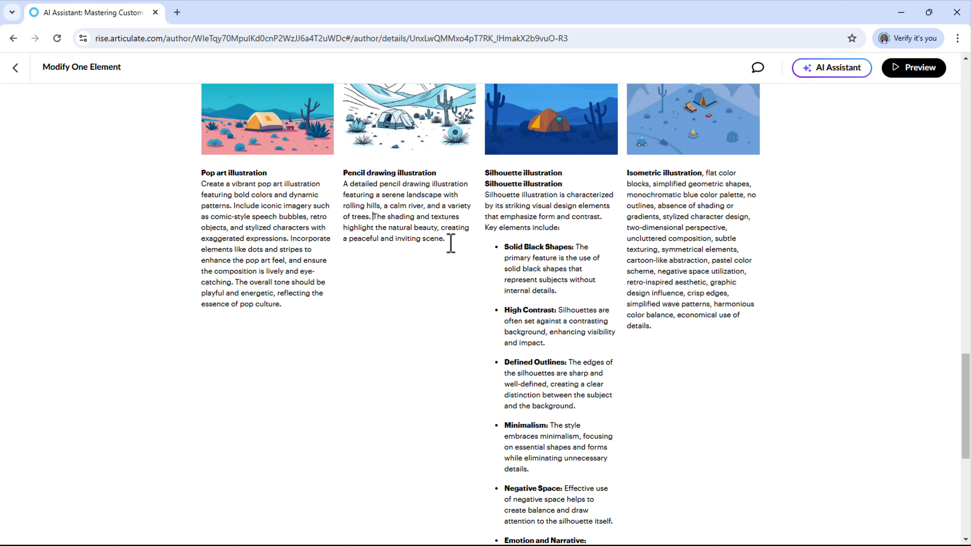
Delete the remaining prompt text below "Pencil drawing illustration" and copy that phrase
drag(446, 239, 343, 183)
key(BackSpace)
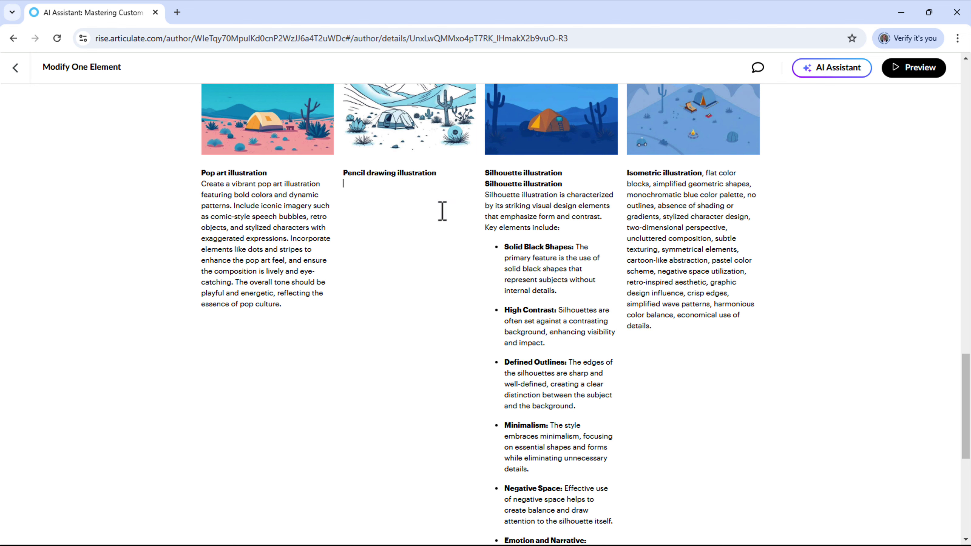
drag(439, 175, 336, 173)
key(ctrl+c)
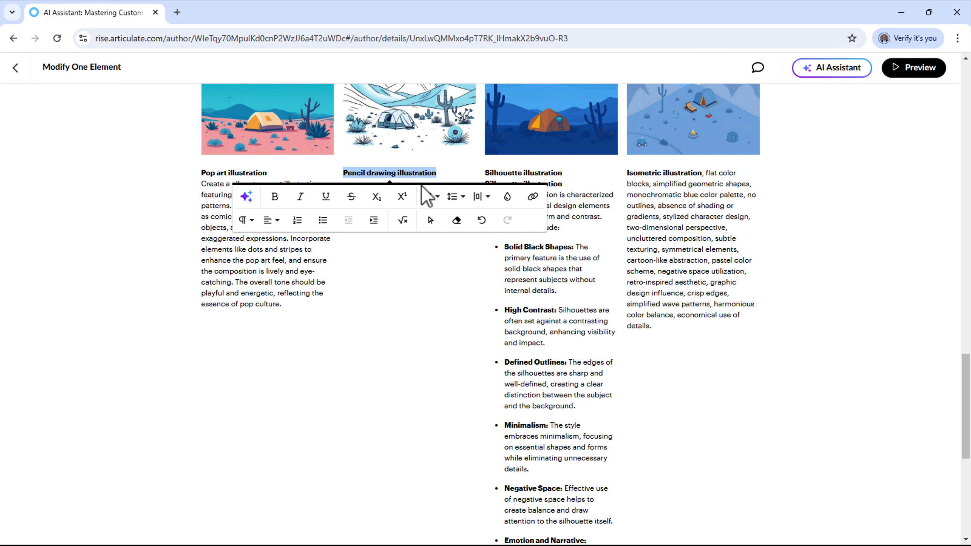
Ask AI to describe in one sentence the Pencil drawing illustration style characteristics, and insert the answer below the caption
click(247, 196)
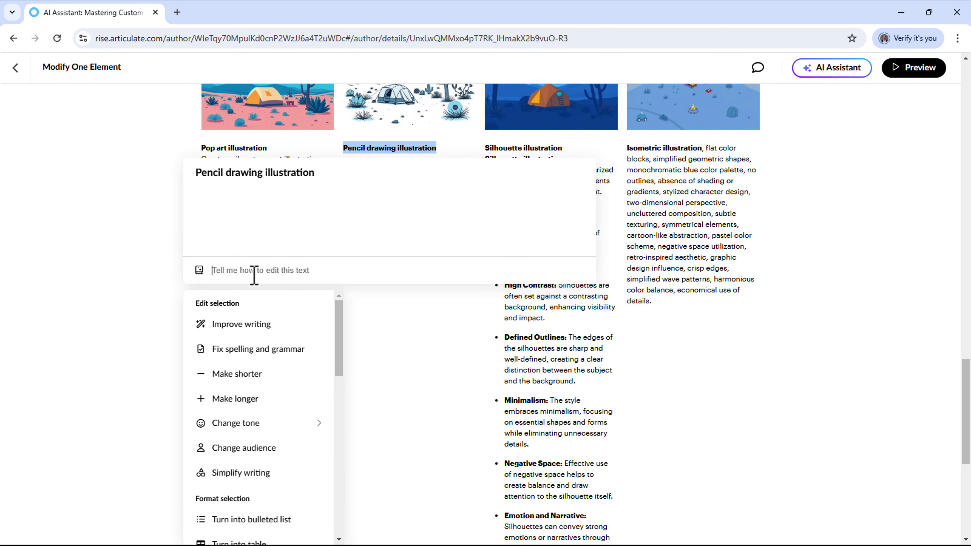
text(Describe in one sentence the)
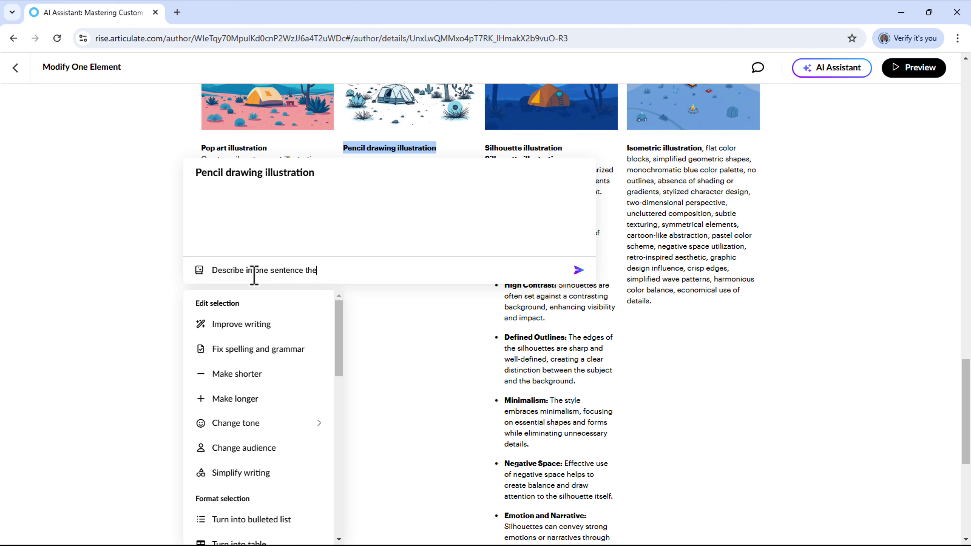
key(ctrl+v)
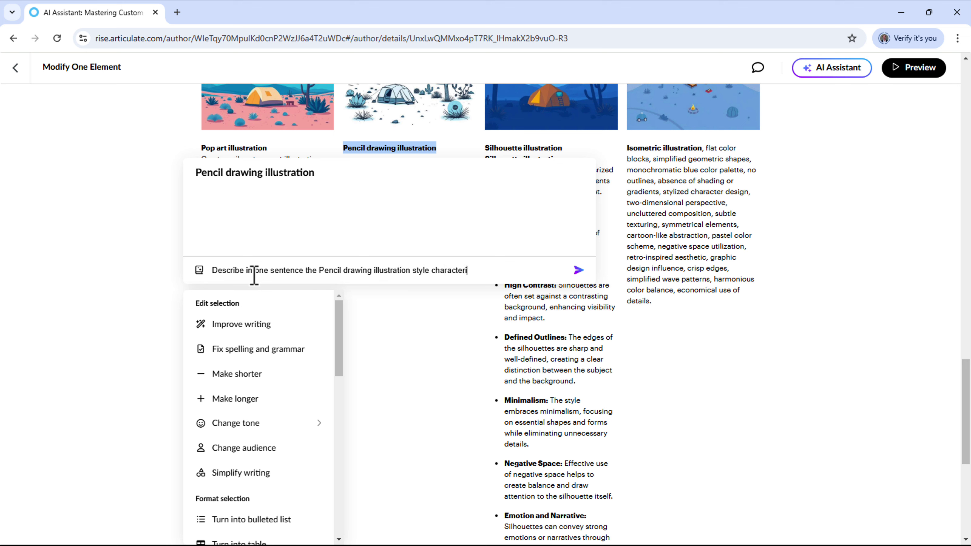
key(Return)
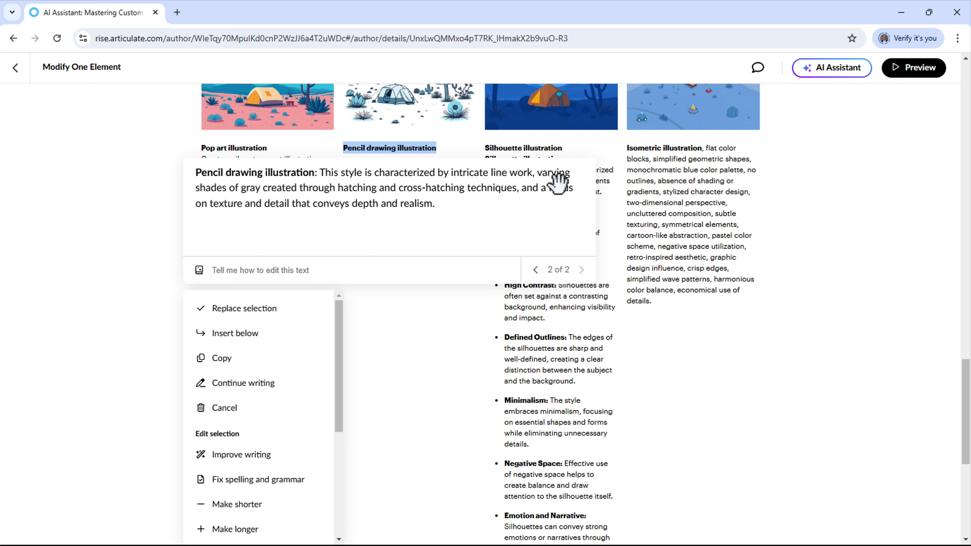
click(271, 342)
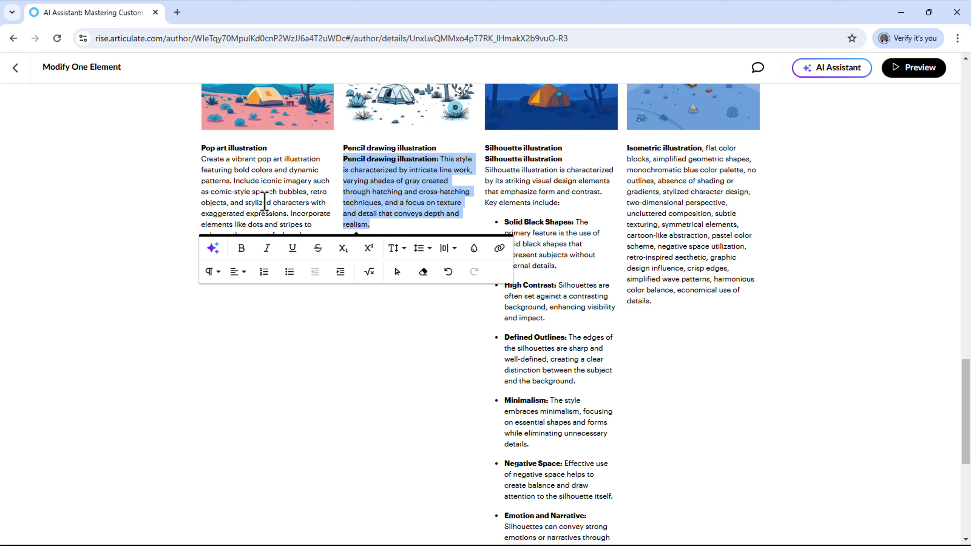
Delete the prompt text below the "Pop art illustration" caption in the first column
click(245, 194)
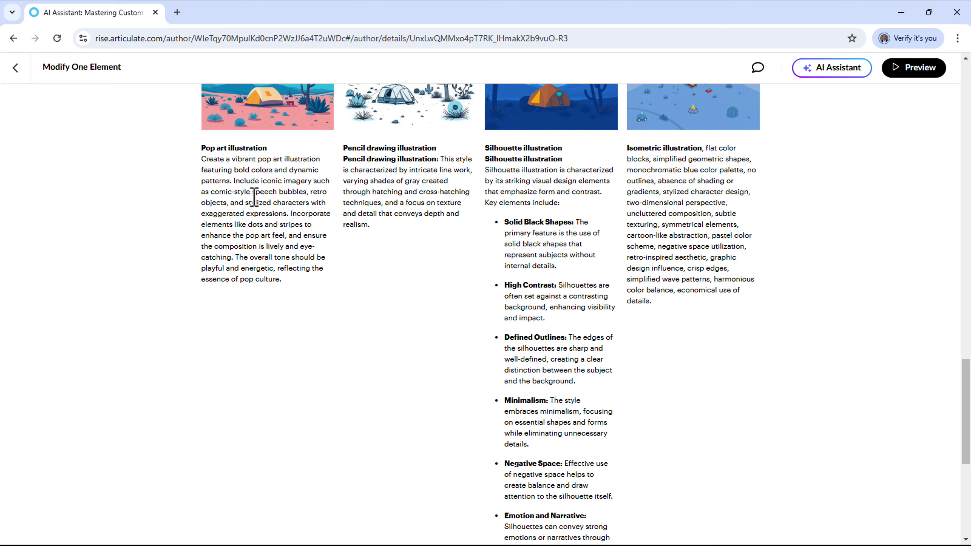
drag(282, 280, 201, 159)
key(BackSpace)
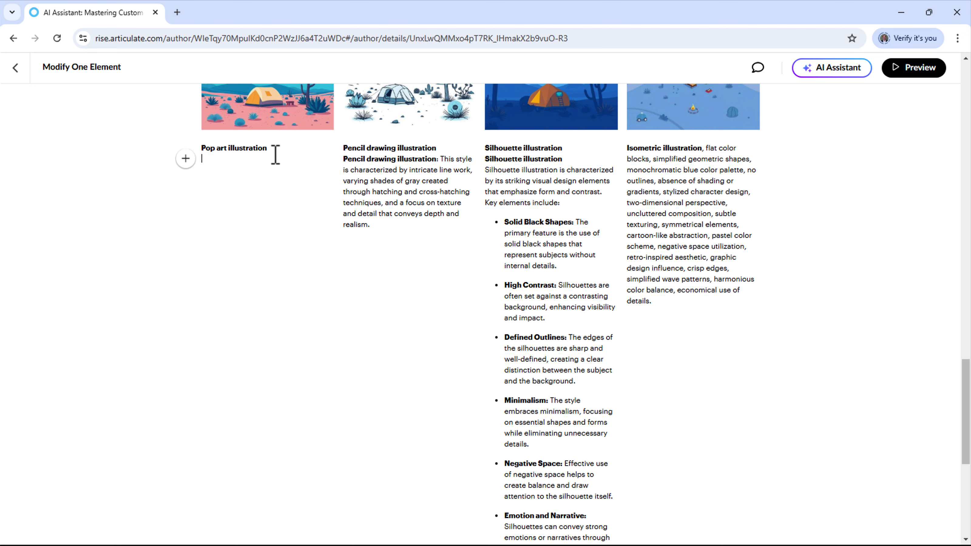
Ask AI to "describe in one sentence the Pop art illustration design style" and insert the answer below that caption
drag(267, 149, 185, 149)
key(BackSpace)
key(ctrl+z)
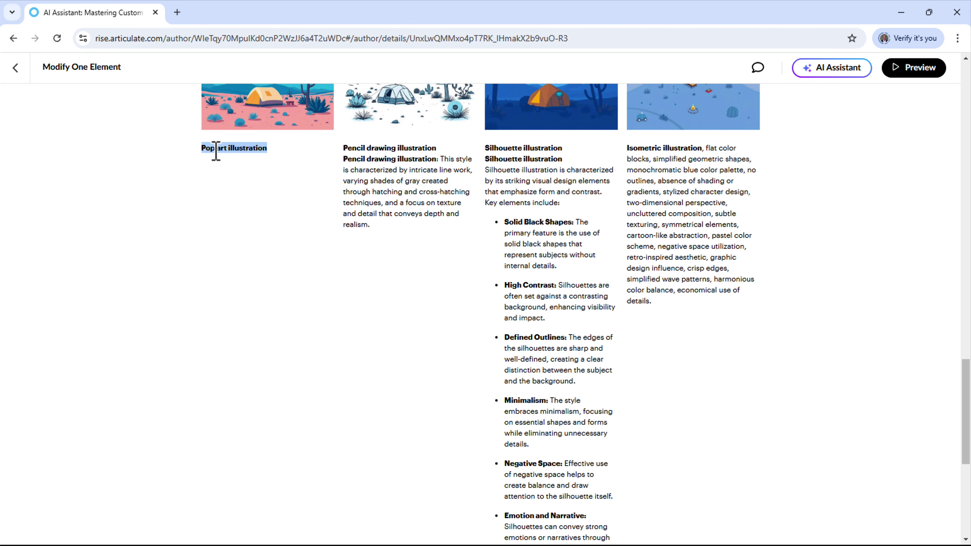
mouse_move(220, 148)
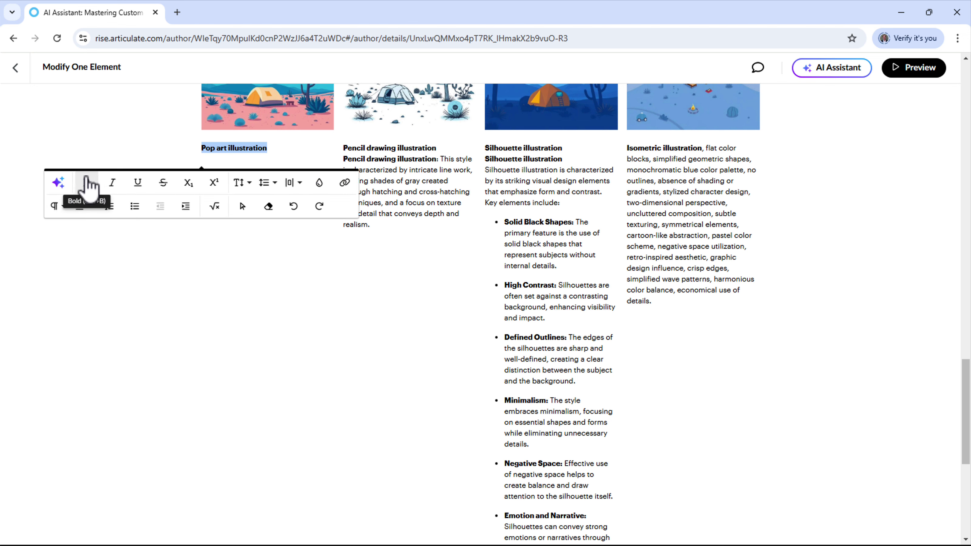
click(56, 179)
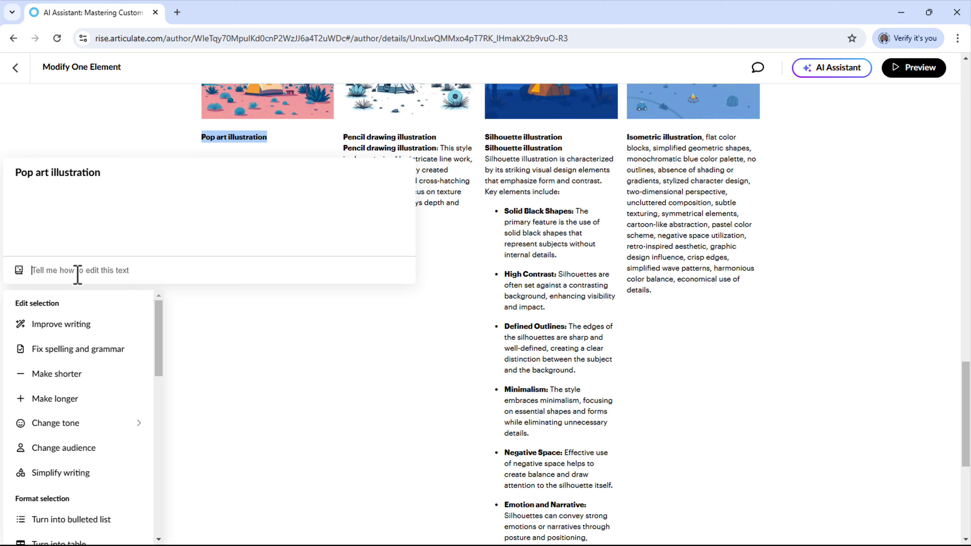
text(describe in one sentence th)
text(e Pop art illustration)
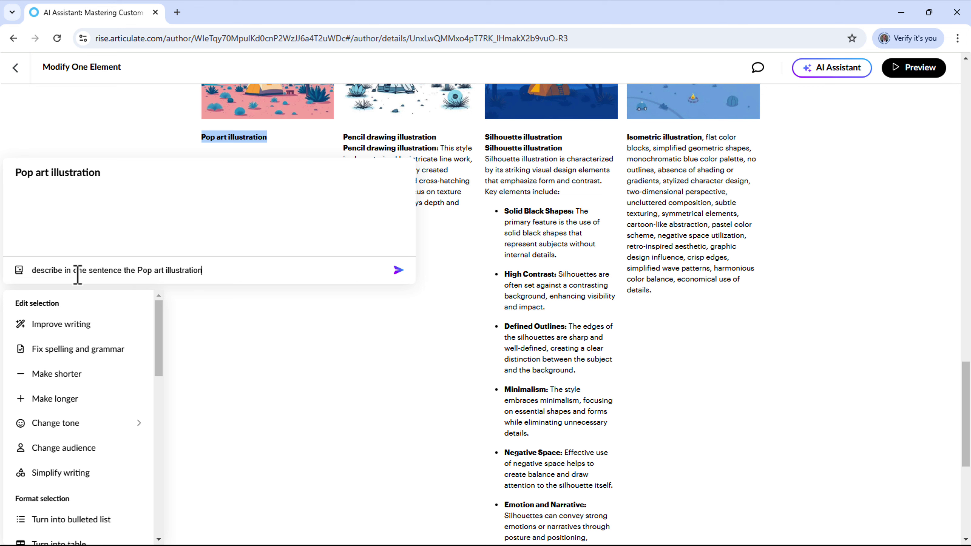
text( design style)
key(Return)
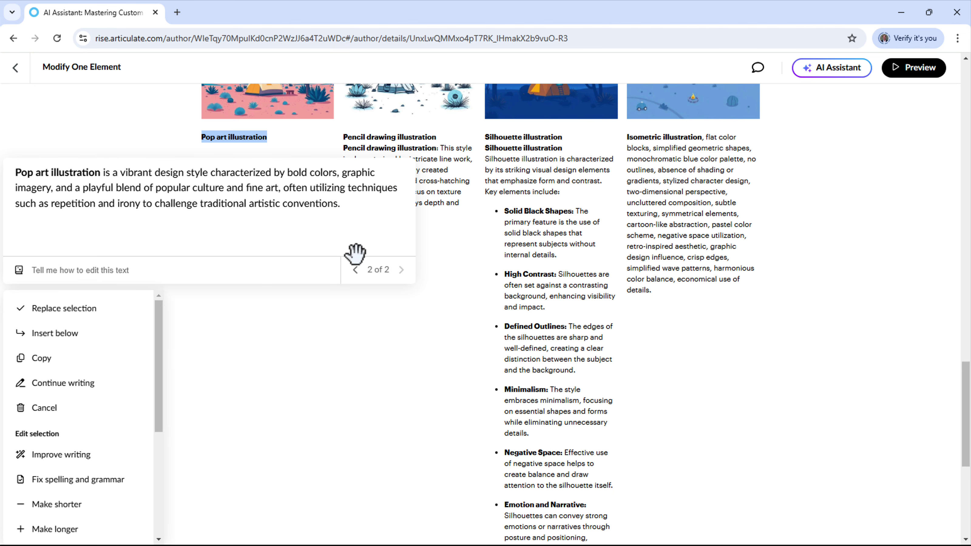
click(71, 335)
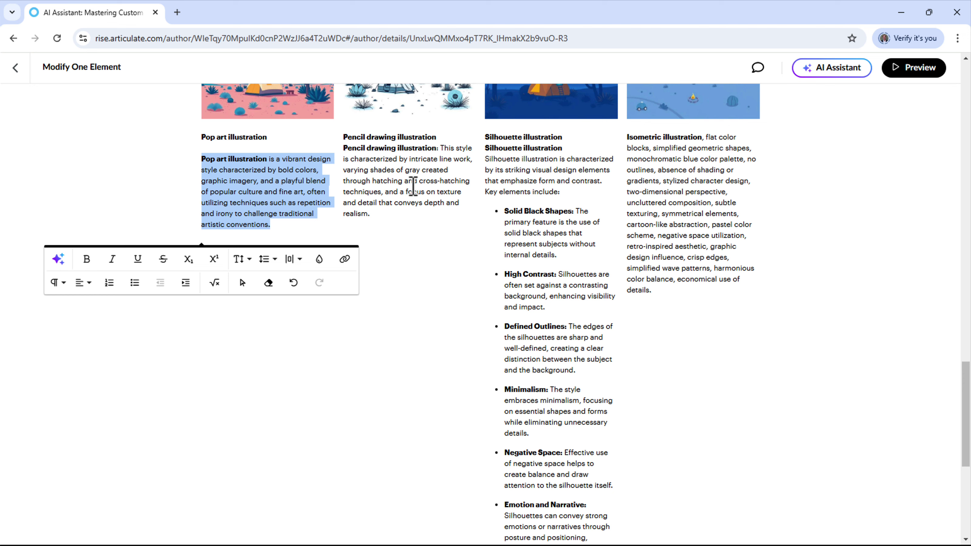
Copy and remove the duplicate "Pencil drawing illustration:" lead-in from the second column's description
click(396, 170)
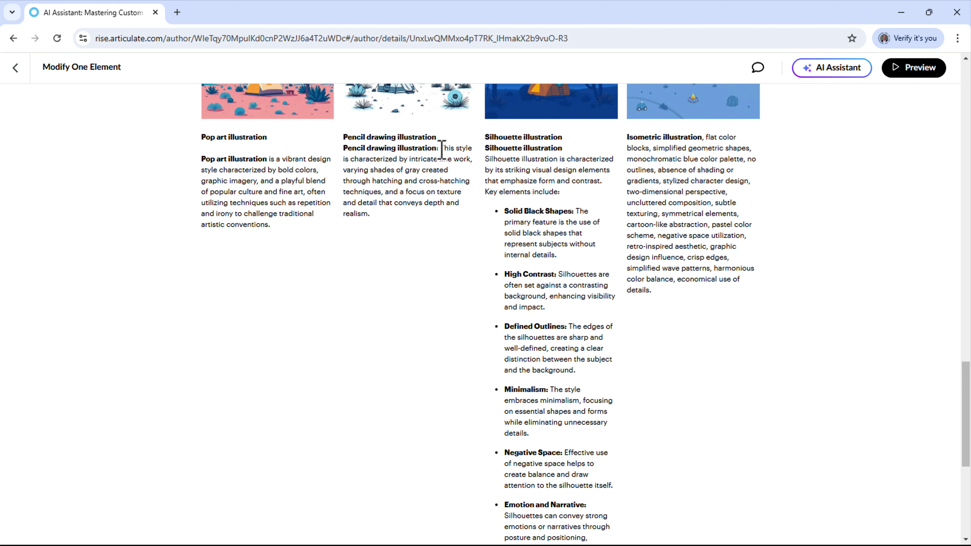
drag(442, 150, 340, 149)
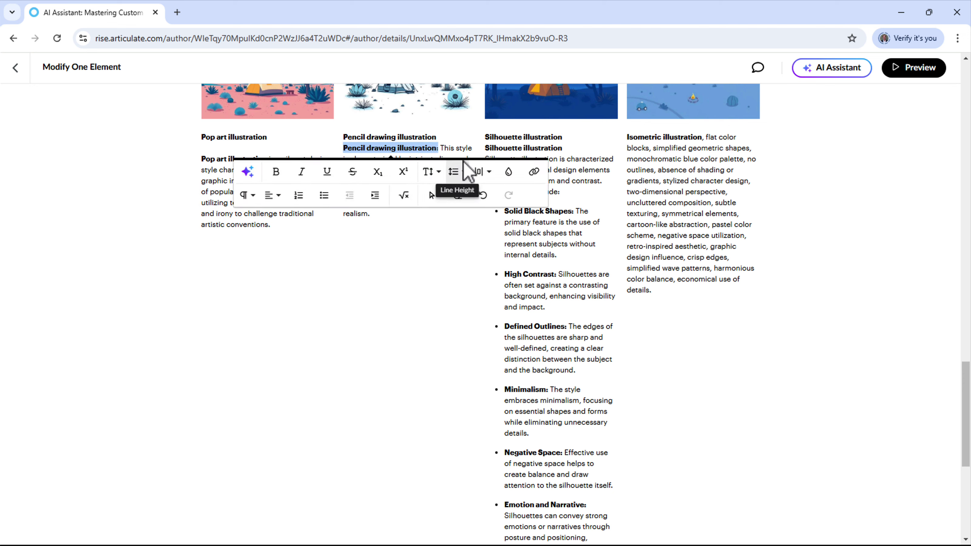
click(456, 146)
drag(443, 149, 342, 149)
key(ctrl+c)
key(BackSpace)
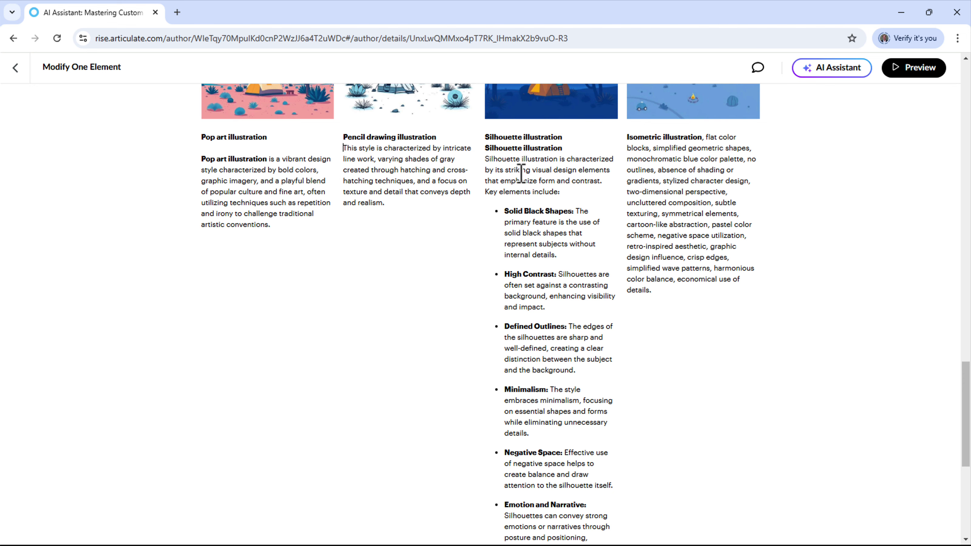
Open the content editor of the four-column grid with the camping illustrations
scroll(299, 412, up, 5)
scroll(302, 398, down, 2)
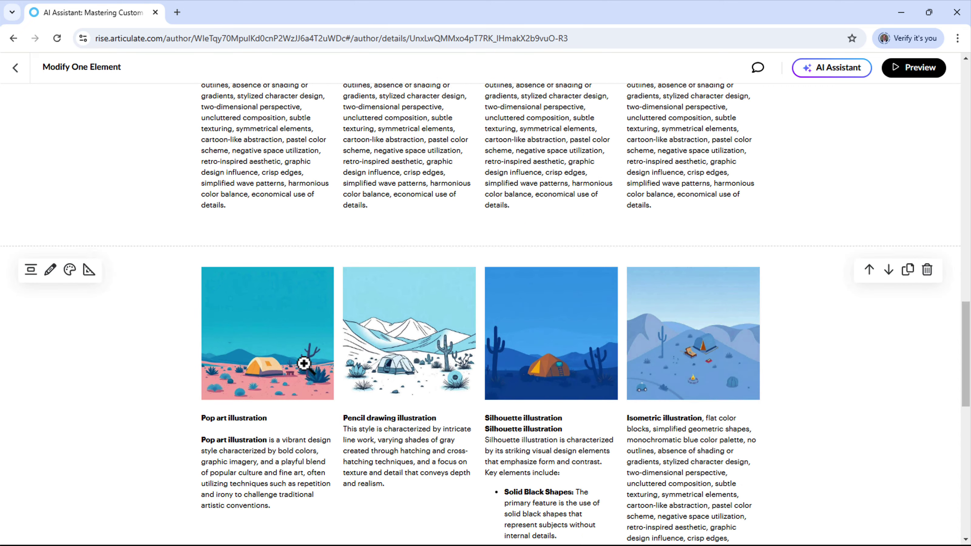
drag(280, 409, 201, 340)
click(228, 352)
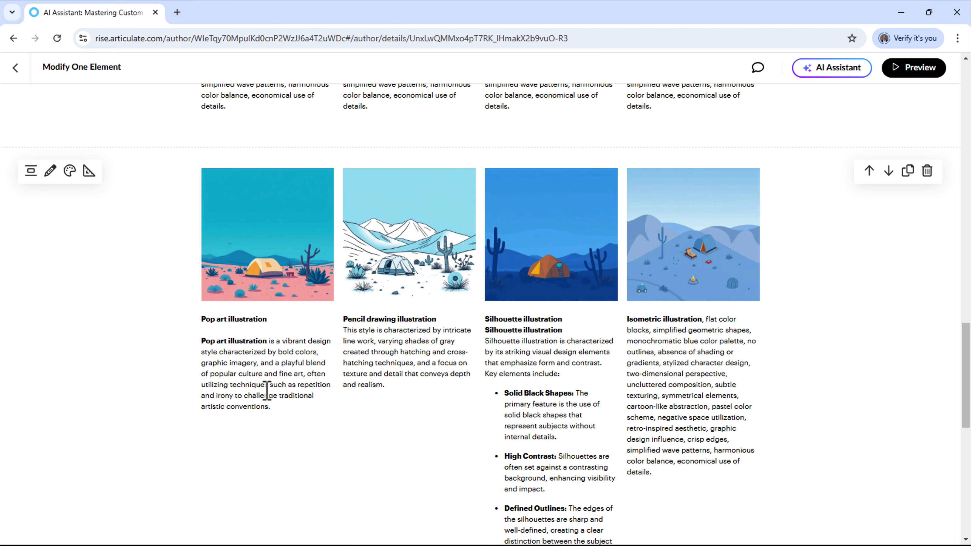
click(50, 171)
click(321, 155)
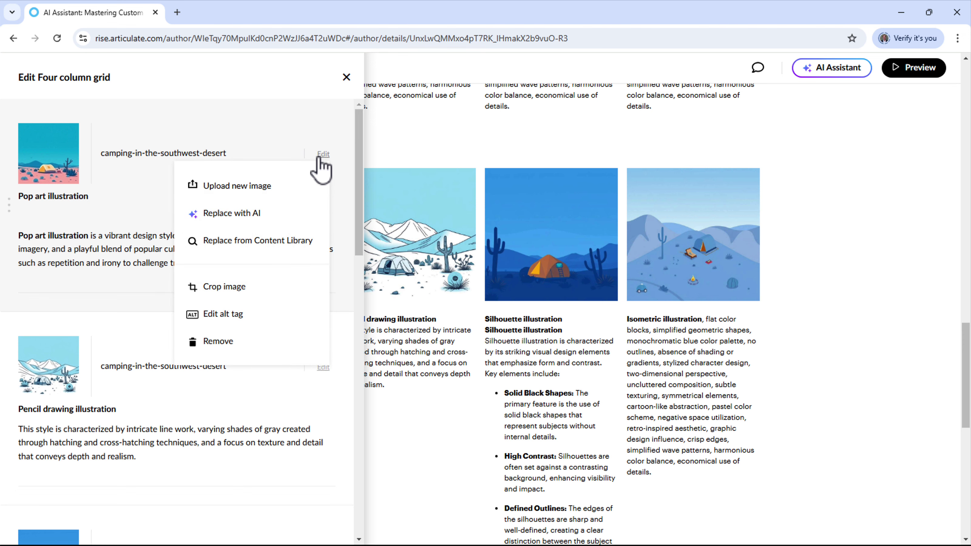
click(274, 213)
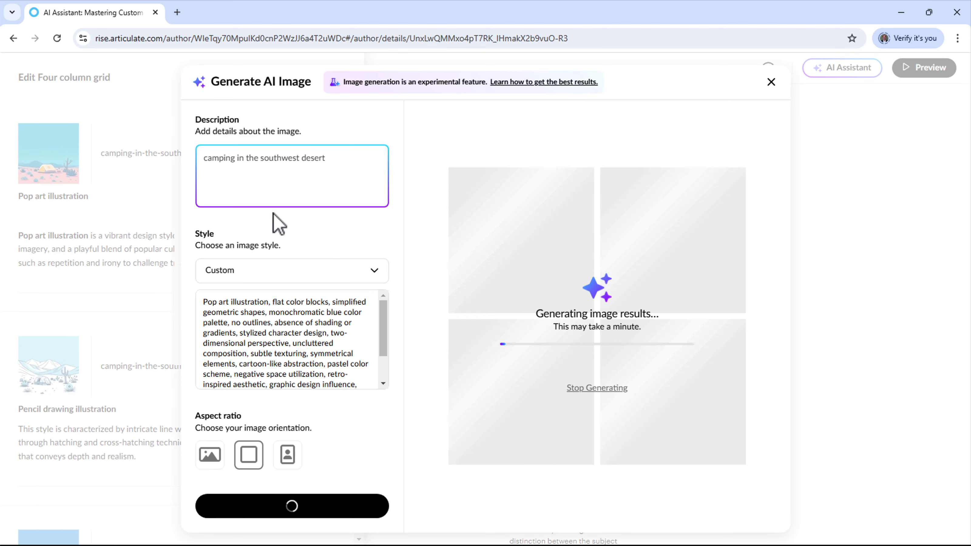
drag(347, 173, 206, 158)
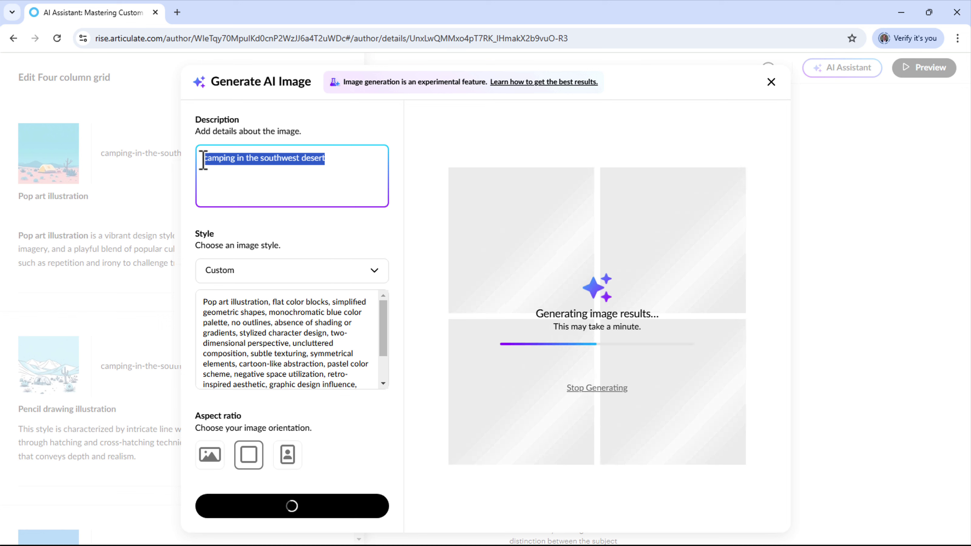
click(262, 163)
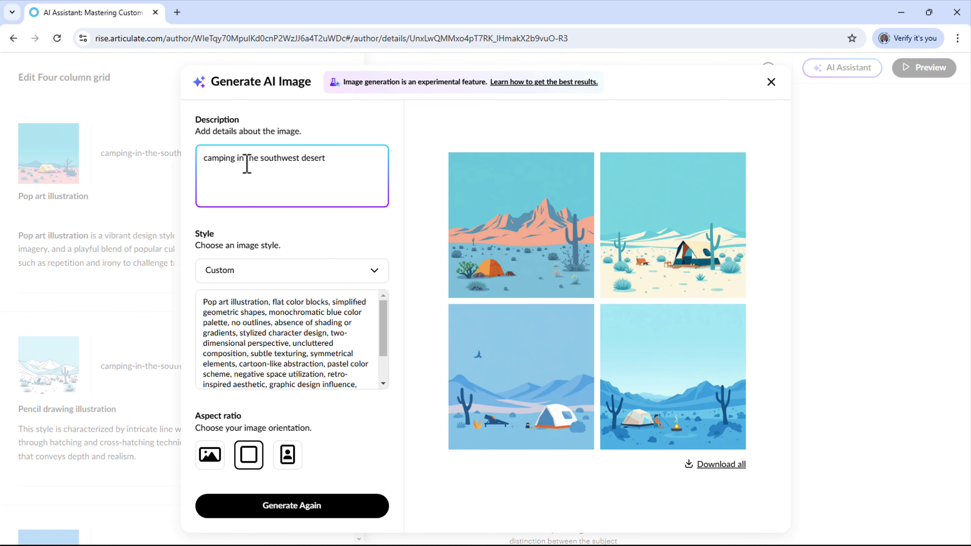
drag(210, 120, 237, 123)
click(256, 152)
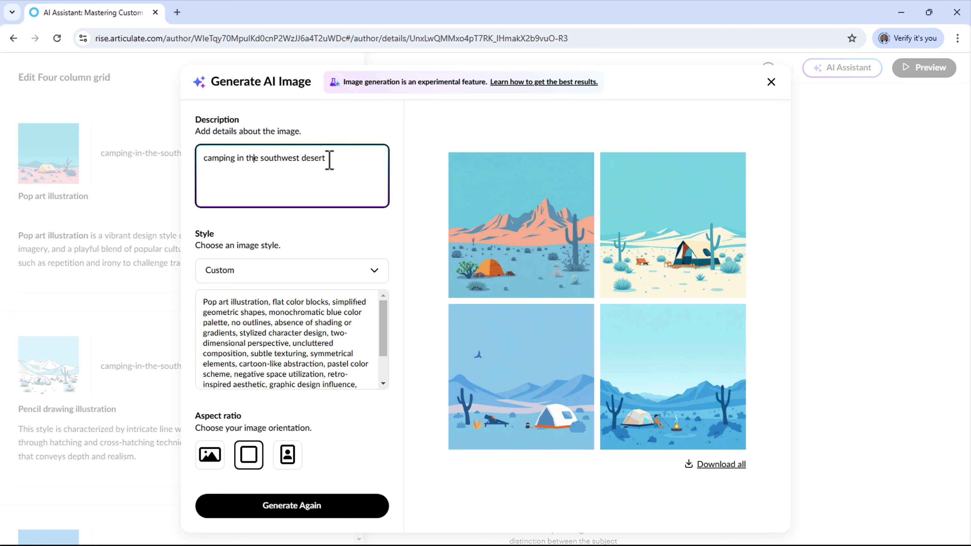
drag(330, 159, 207, 177)
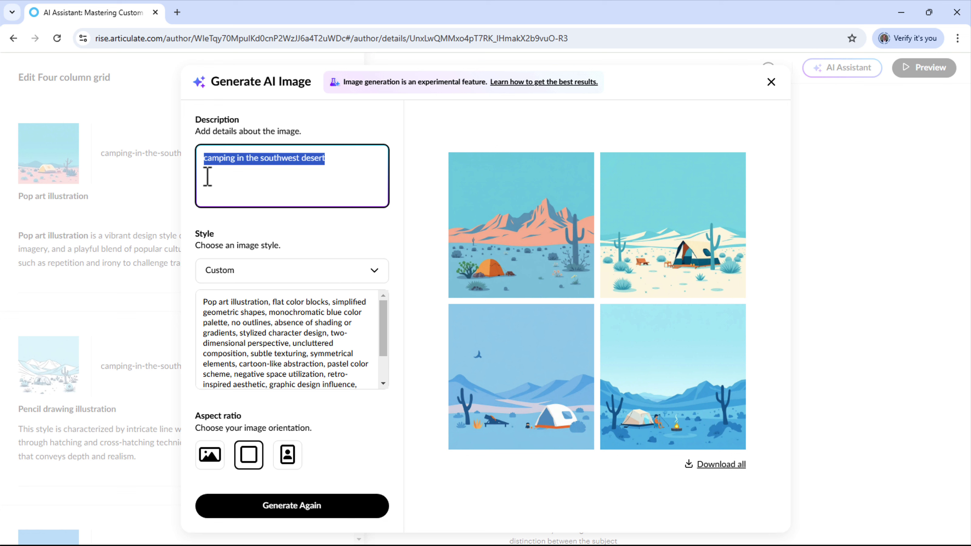
click(278, 186)
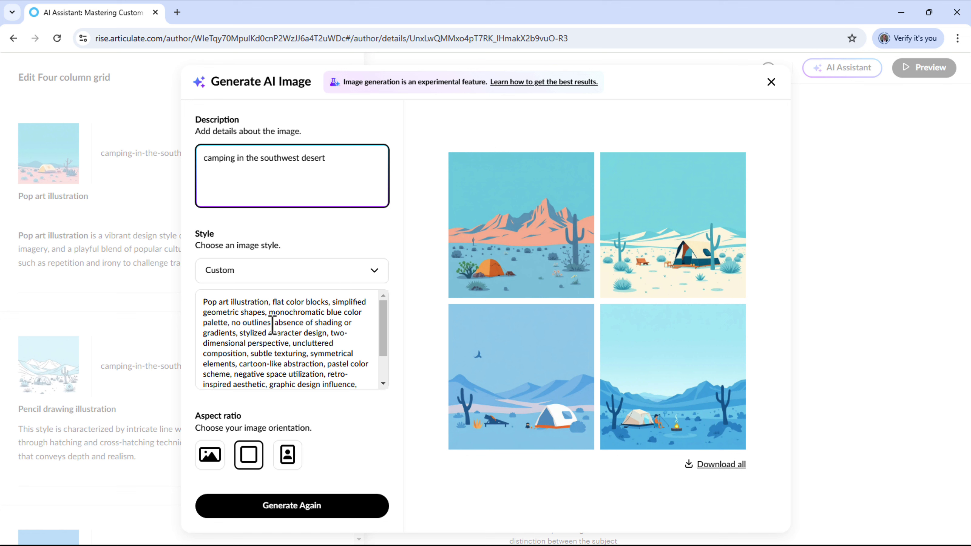
triple_click(266, 334)
key(ctrl+v)
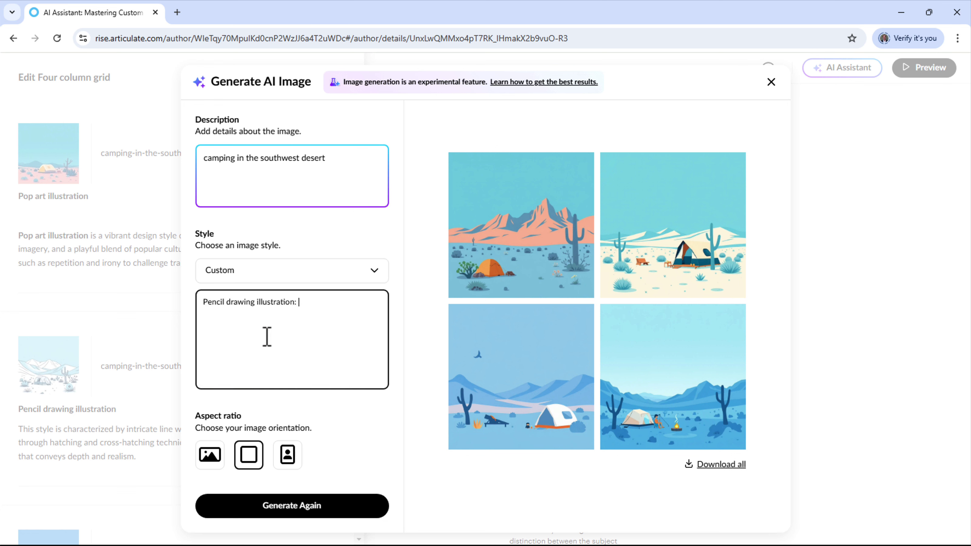
click(147, 335)
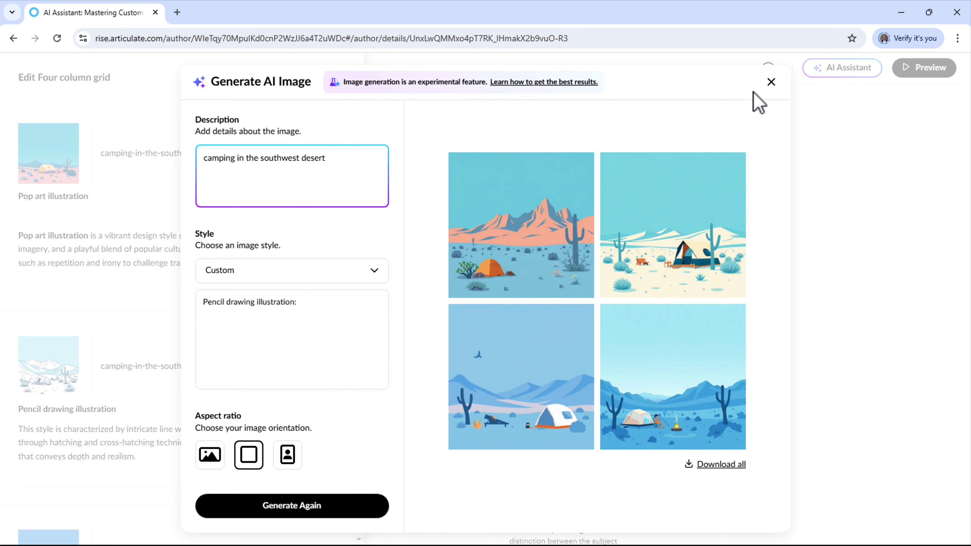
click(771, 81)
Replace the pop art image with AI, using its copied one-sentence description as the custom style and inserting the third result with two tents
triple_click(178, 249)
key(ctrl+c)
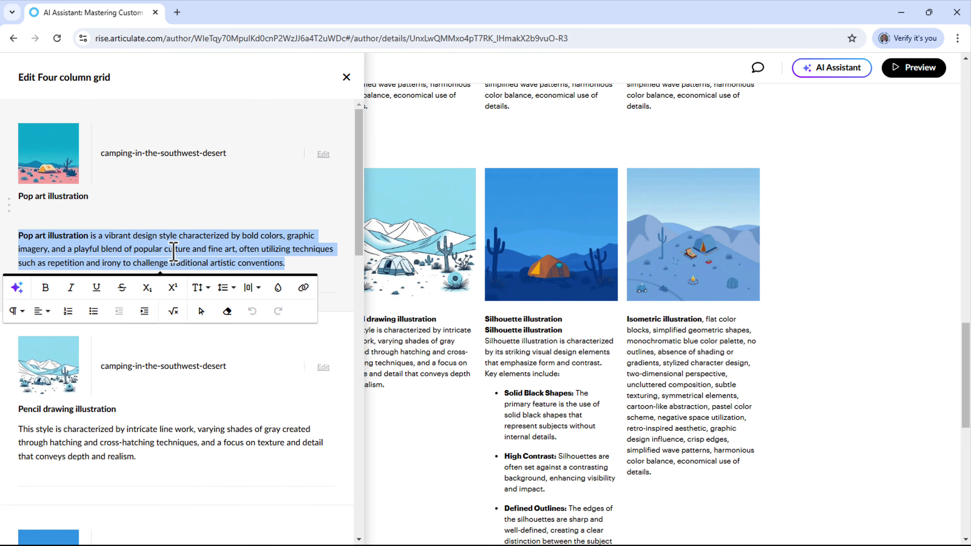
click(323, 154)
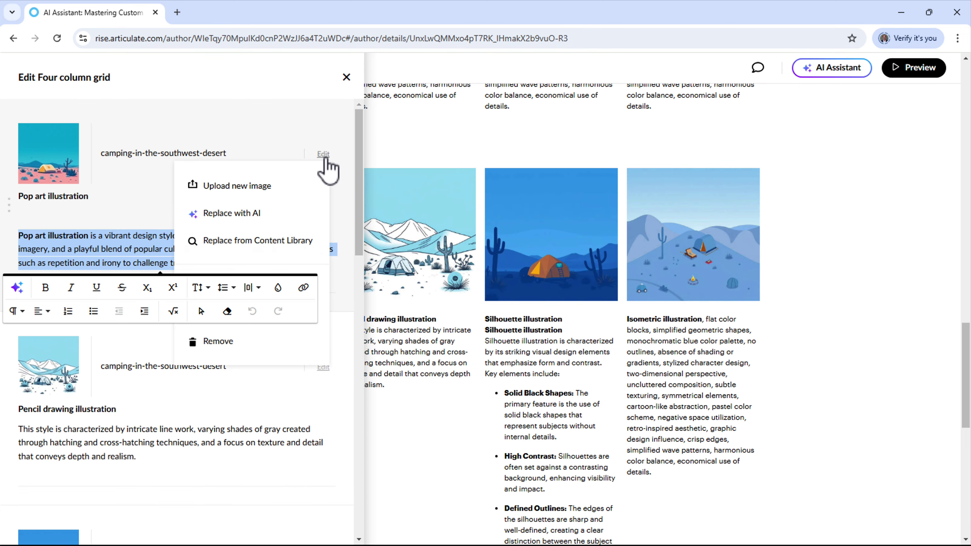
click(275, 213)
click(243, 336)
key(ctrl+a)
key(ctrl+v)
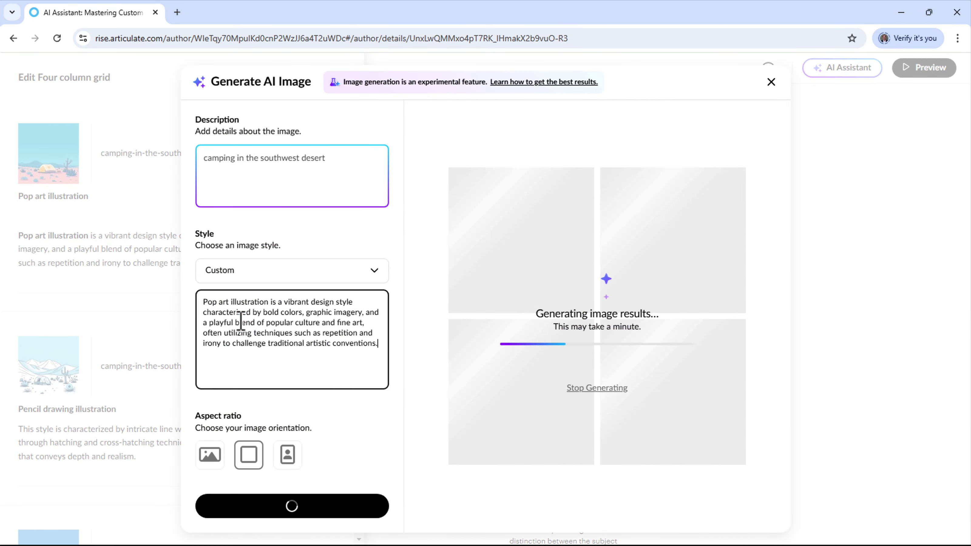
click(338, 513)
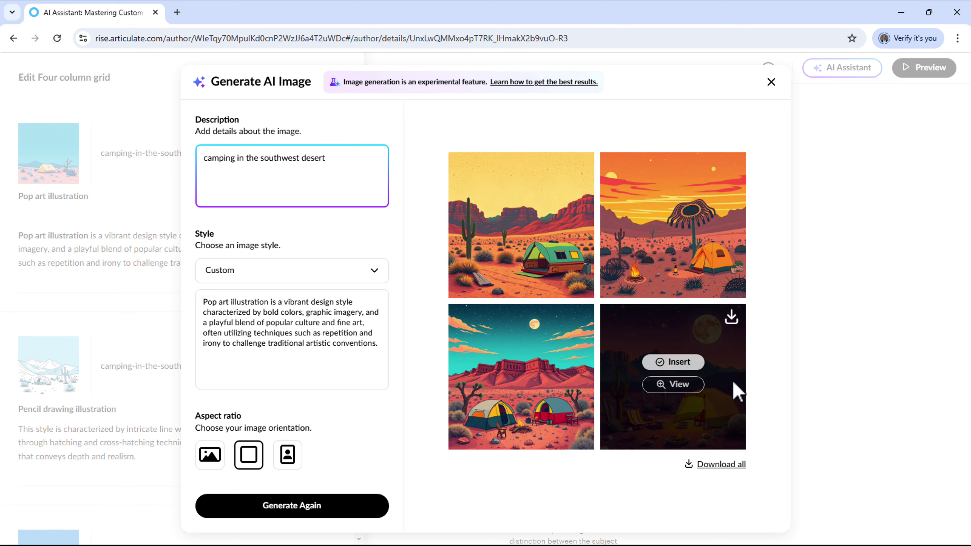
click(542, 386)
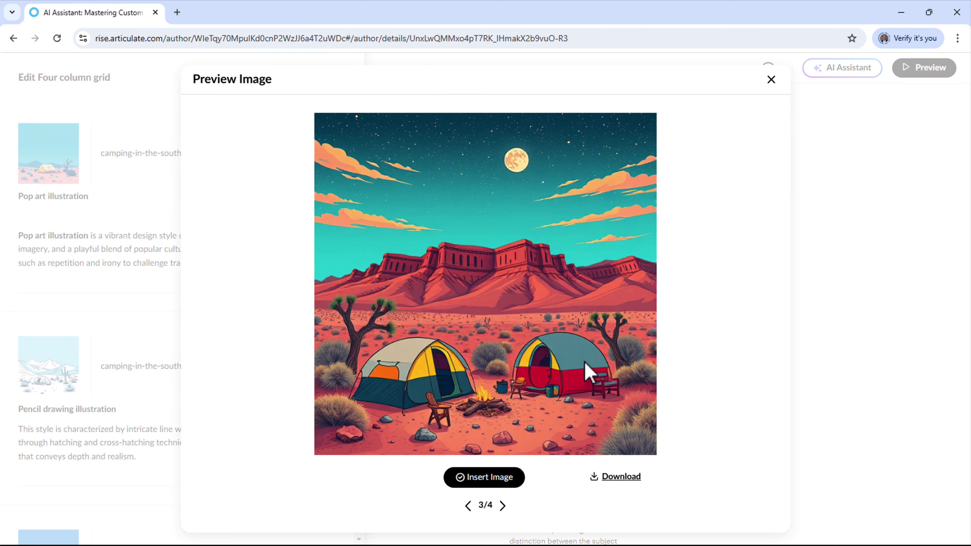
click(493, 480)
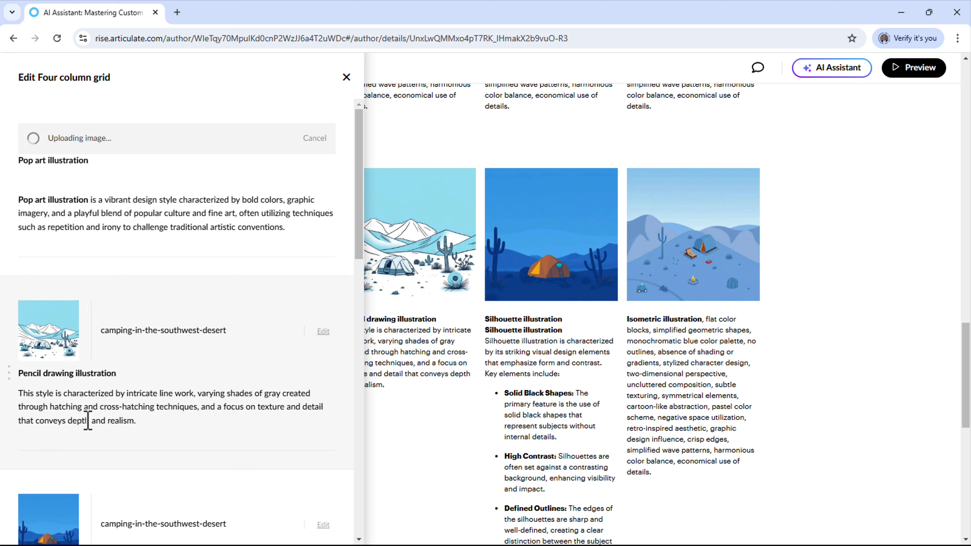
Copy the "Pencil drawing illustration" caption together with its style description from the second grid item
triple_click(115, 449)
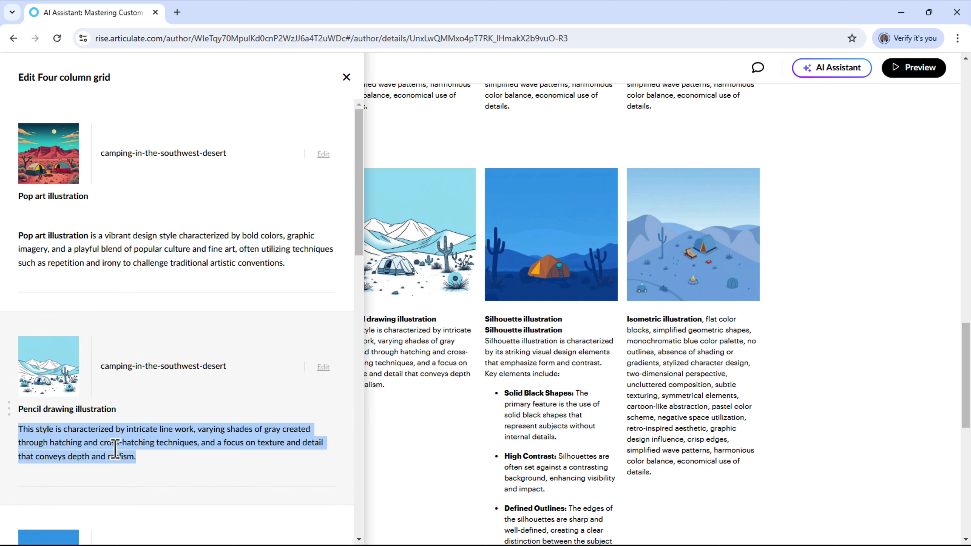
click(134, 460)
mouse_move(136, 458)
mouse_down()
mouse_move(49, 434)
mouse_move(23, 409)
mouse_up()
key(ctrl+c)
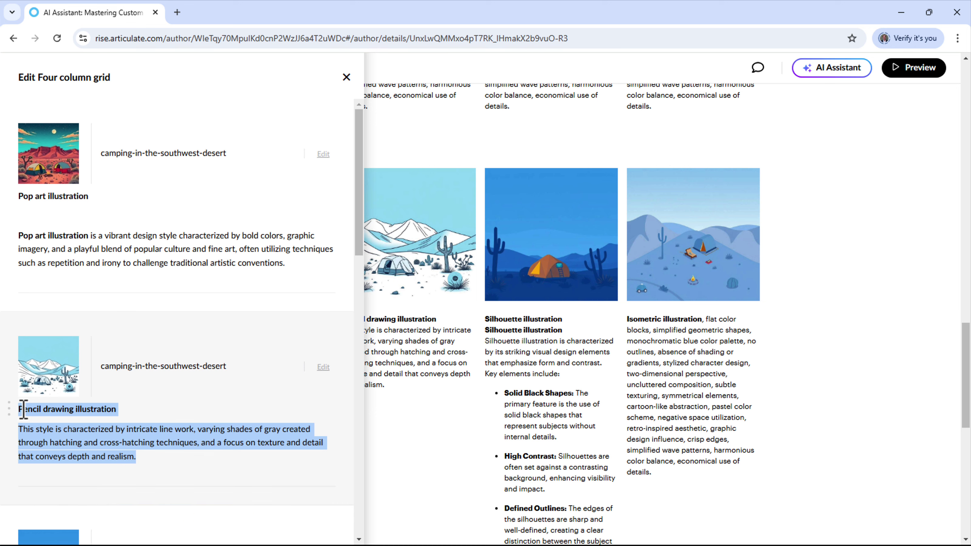
Regenerate the pencil drawing image with AI, using the copied "Pencil drawing illustration" caption and description as the custom style
click(323, 368)
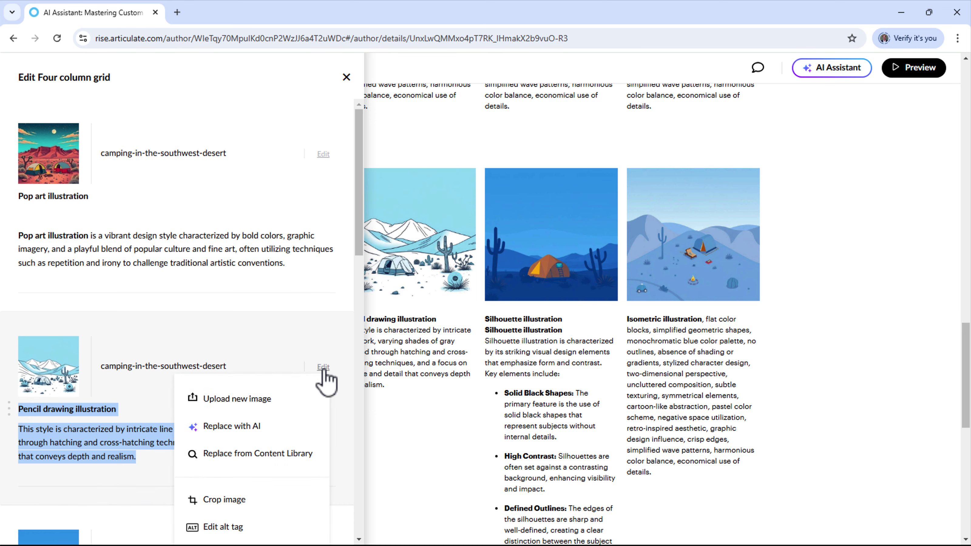
click(269, 428)
key(ctrl+a)
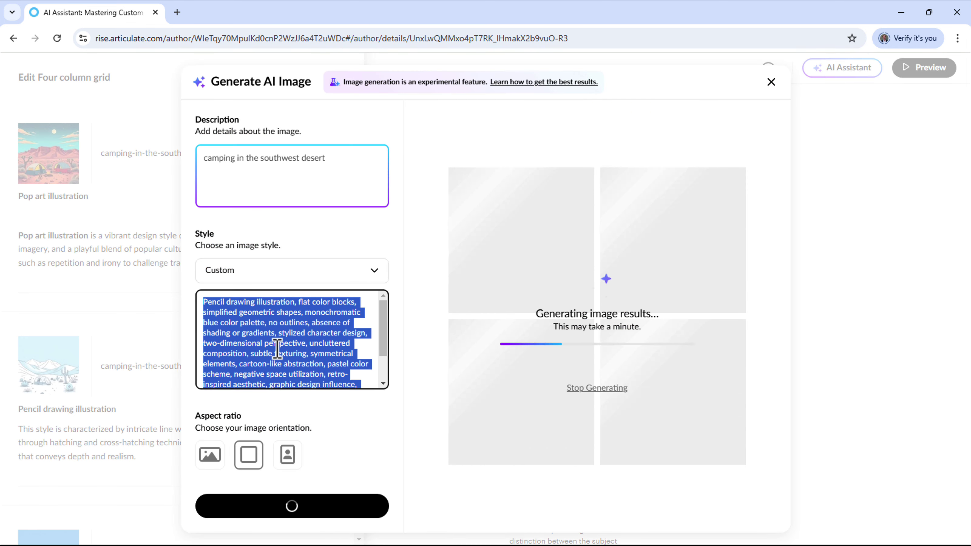
key(ctrl+v)
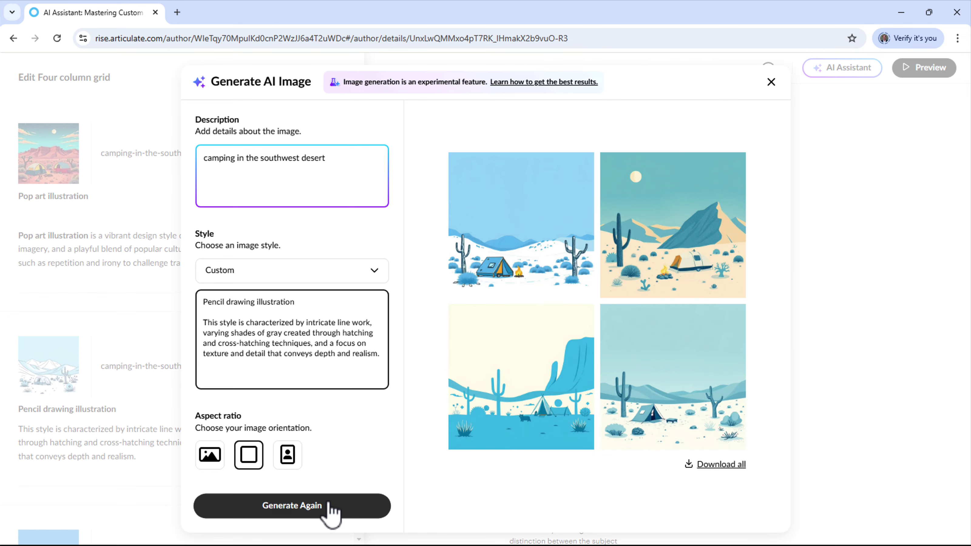
click(314, 505)
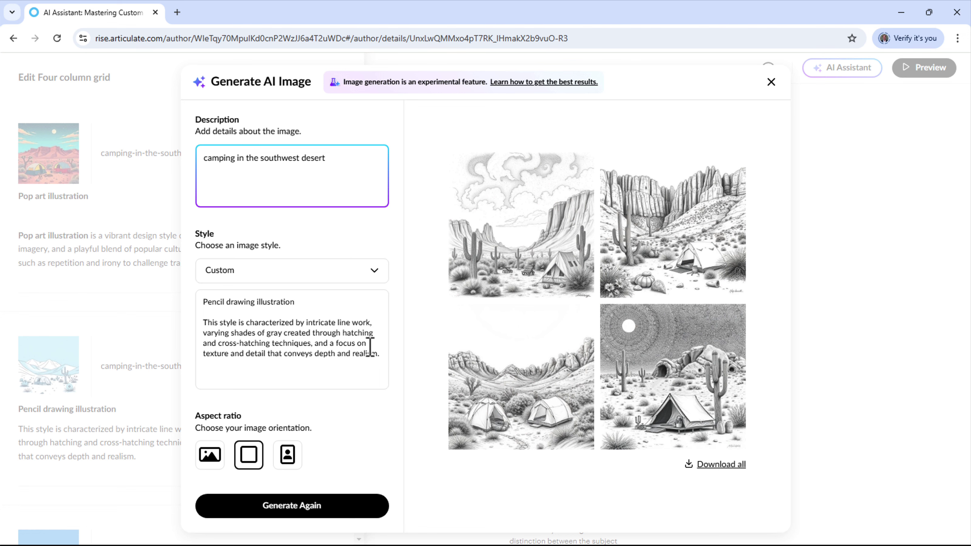
Preview the generated pencil drawings, insert the first result with the tent below the cliffs, and close the grid editor
mouse_move(704, 412)
click(684, 387)
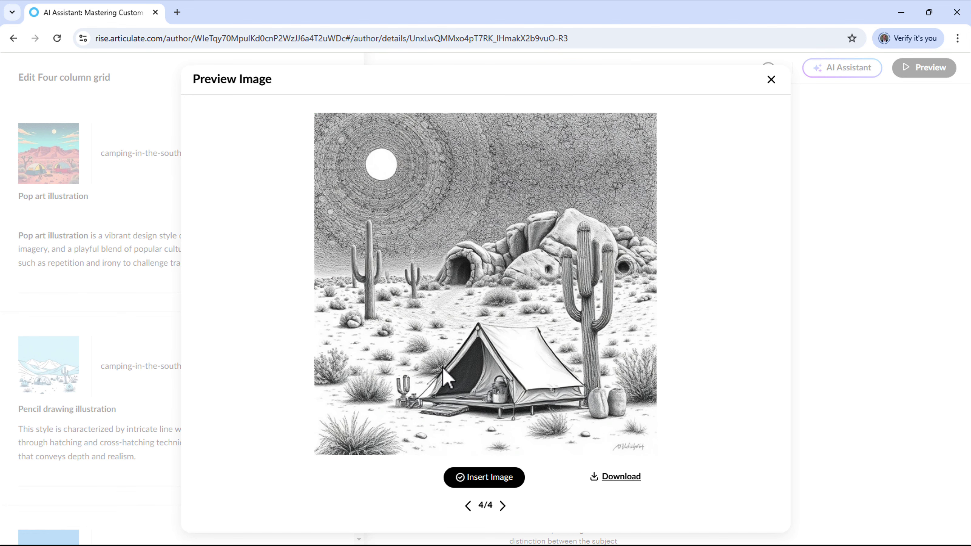
click(503, 505)
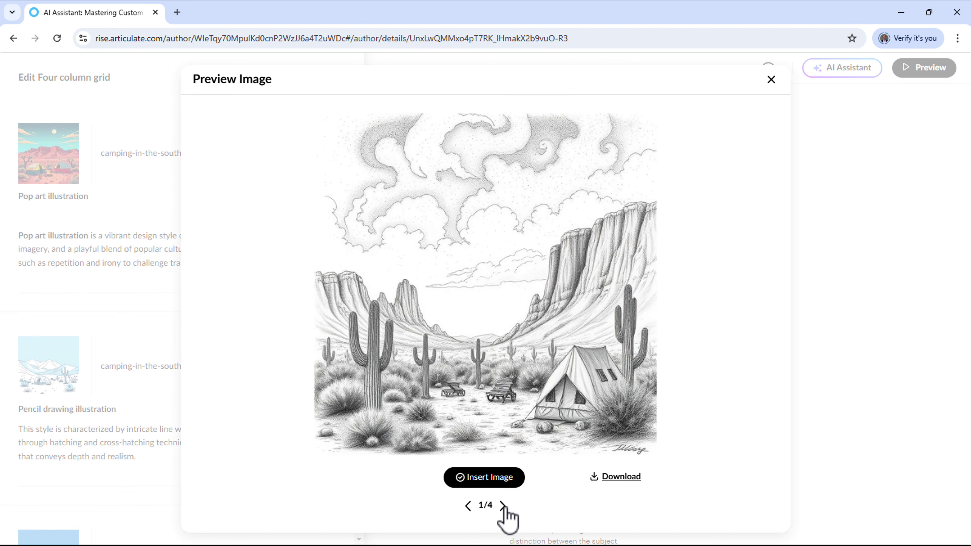
click(491, 482)
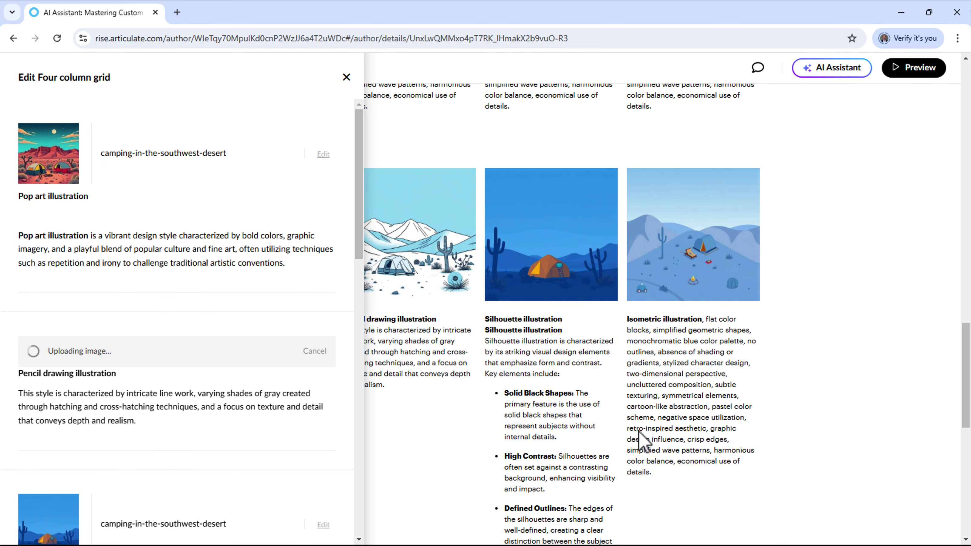
click(419, 350)
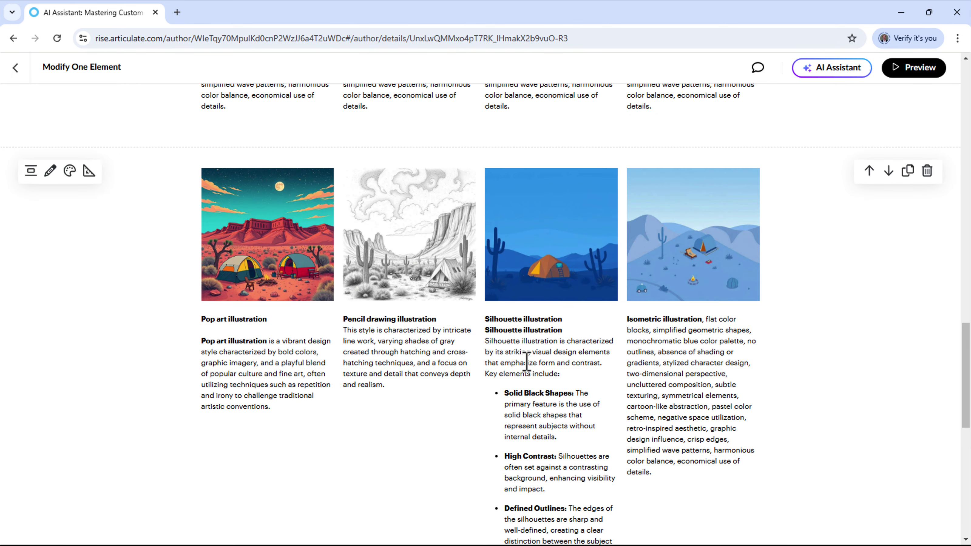
Replace the silhouette column's duplicate heading and long description with an AI image prompt generated from the "Silhouette illustration" heading
drag(484, 329, 585, 304)
key(BackSpace)
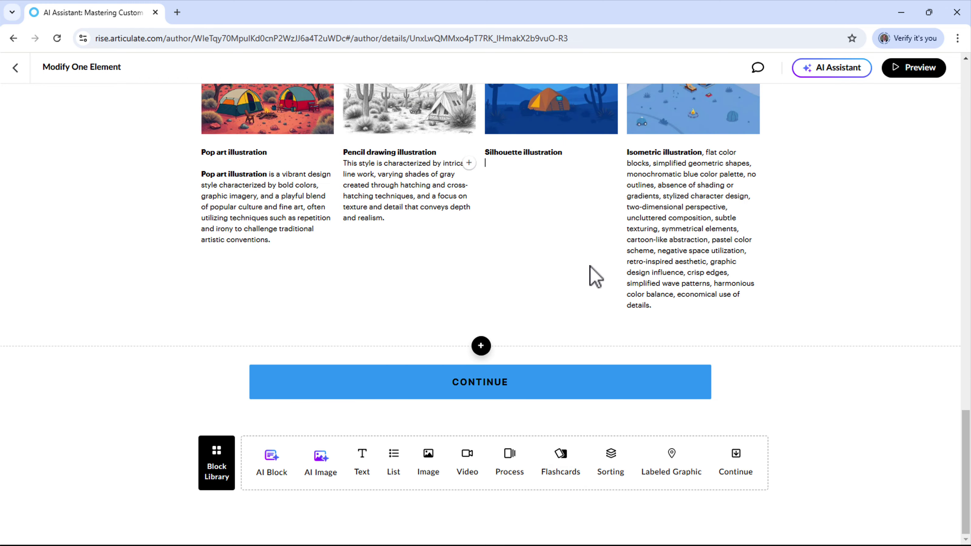
drag(569, 275, 486, 274)
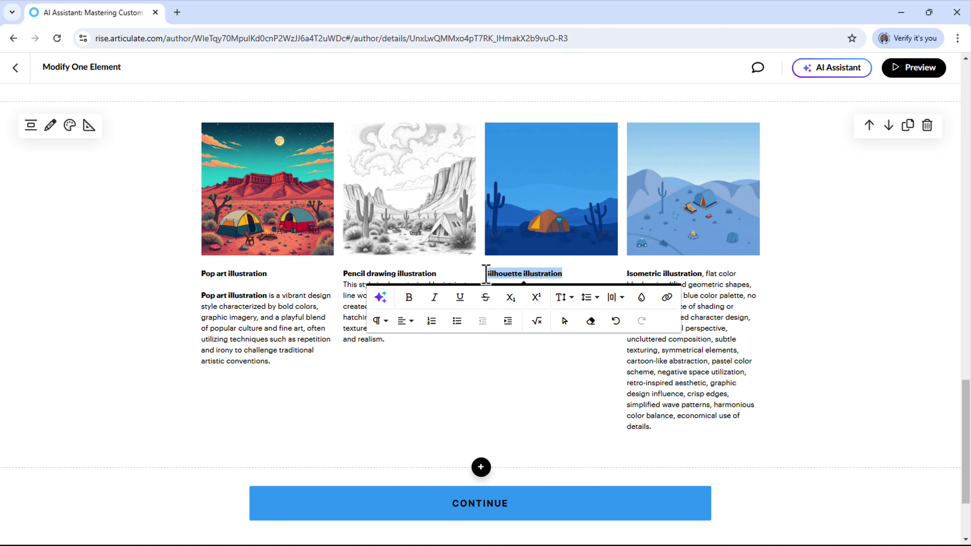
click(381, 298)
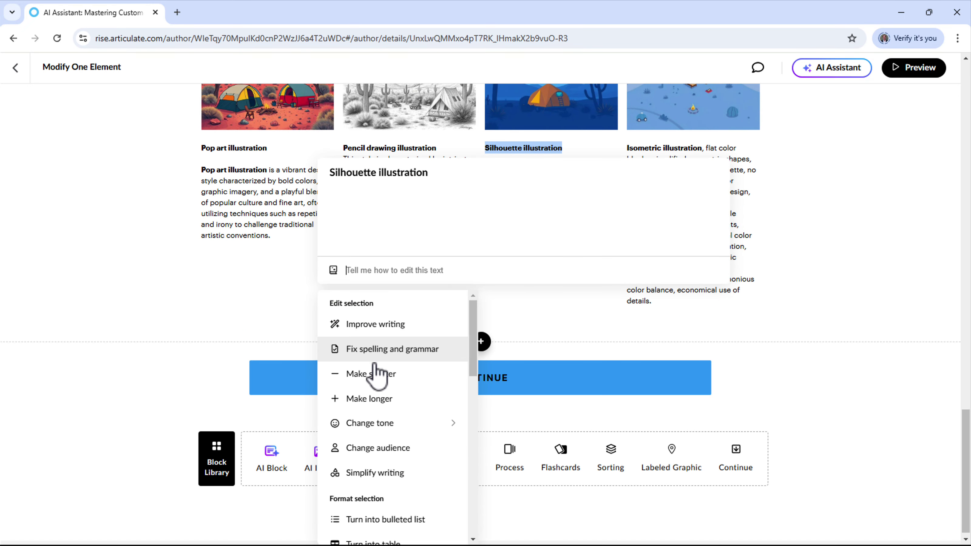
scroll(378, 374, down, 1)
scroll(375, 383, down, 5)
scroll(389, 474, down, 5)
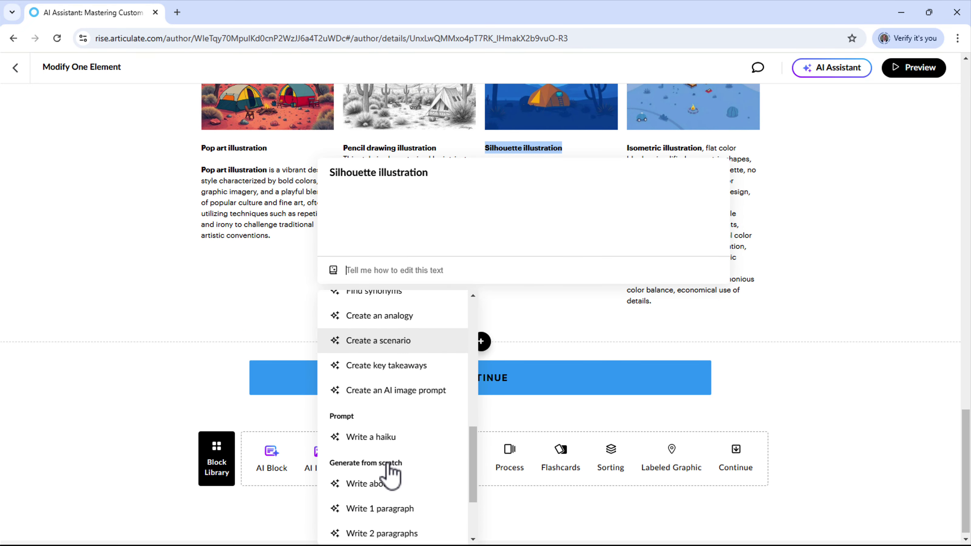
click(374, 398)
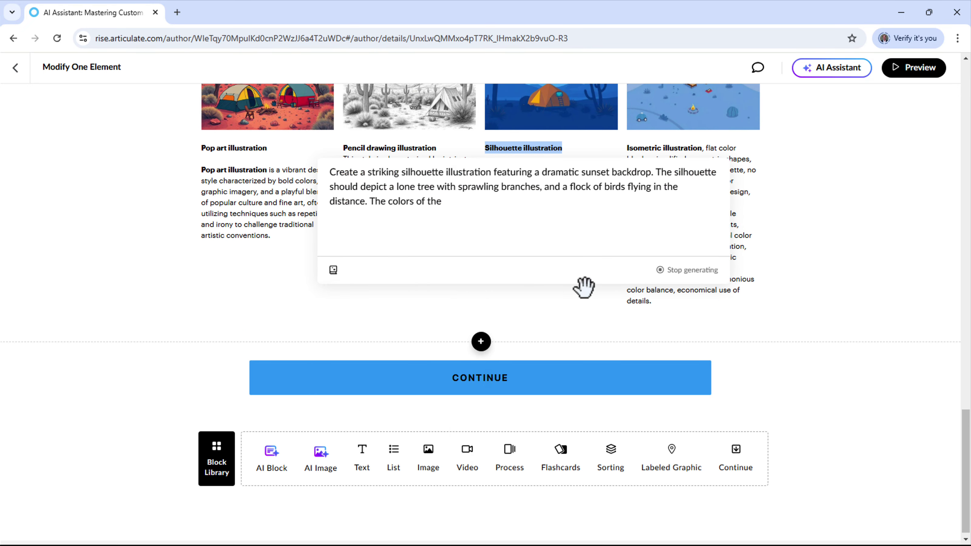
click(404, 336)
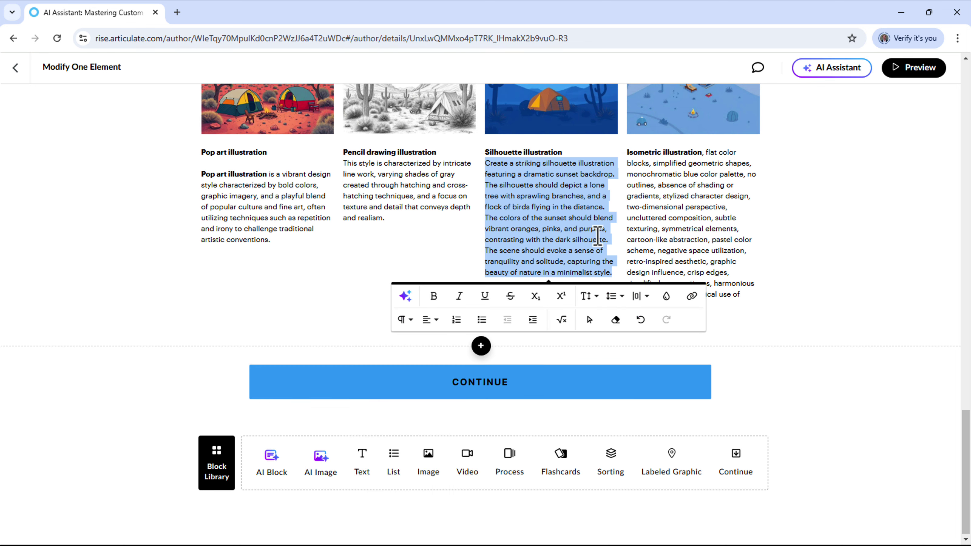
Copy the "Silhouette illustration" heading together with its generated image prompt from the third column
right_click(537, 203)
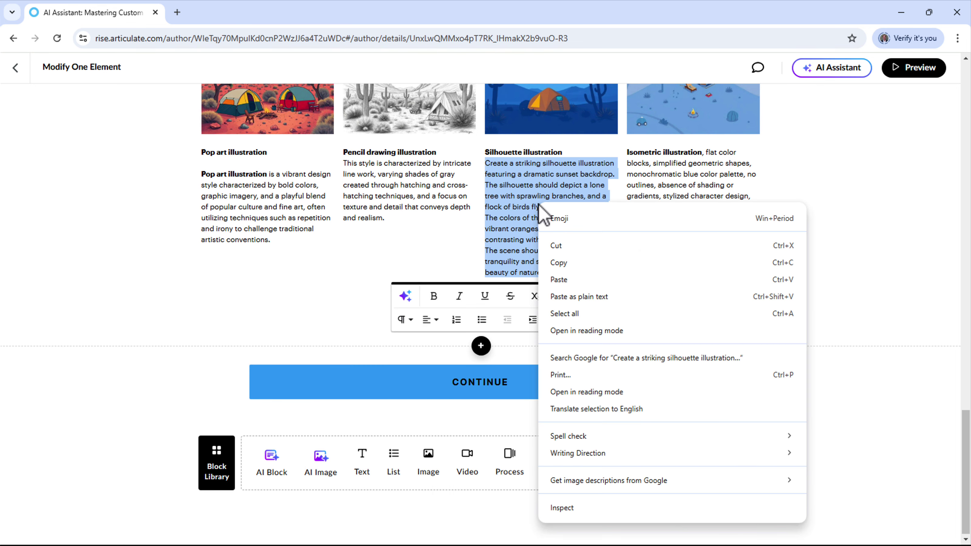
click(578, 260)
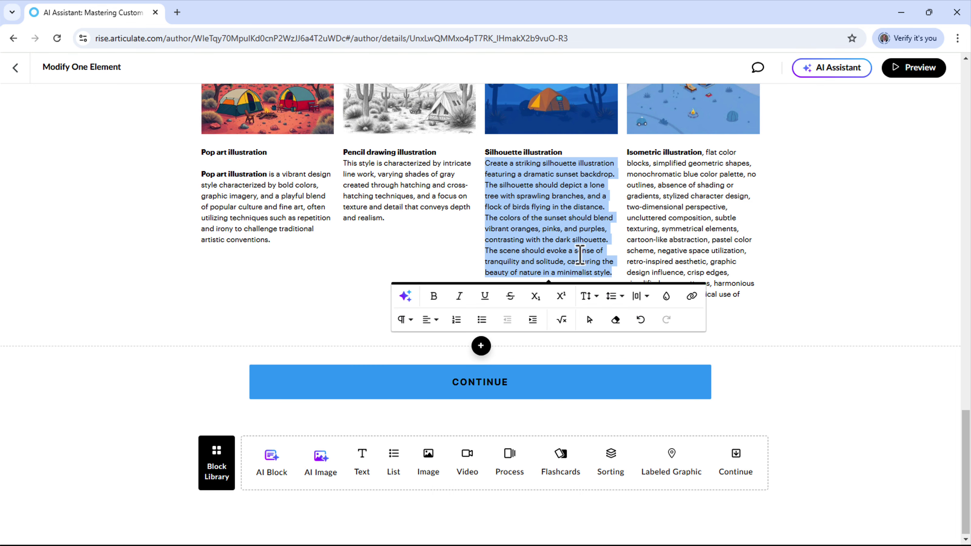
click(546, 217)
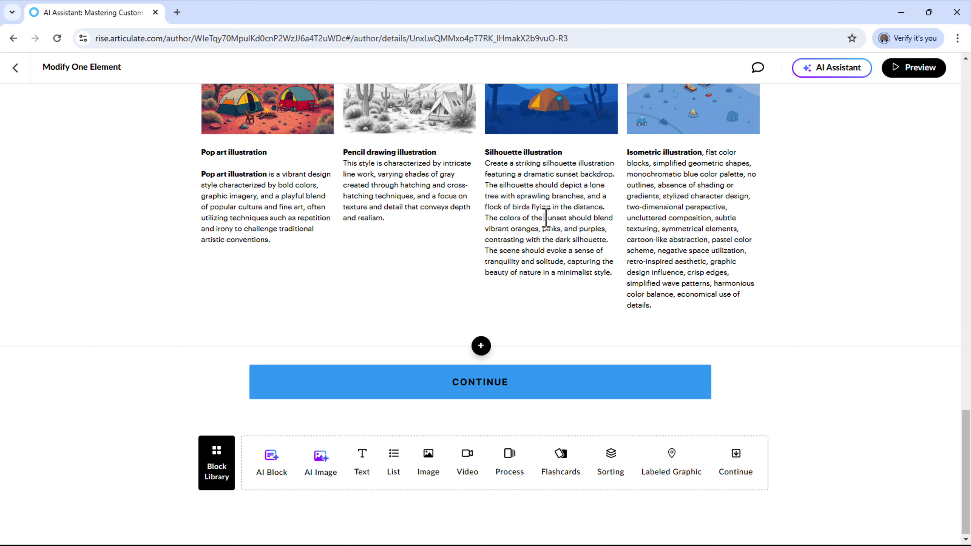
triple_click(544, 217)
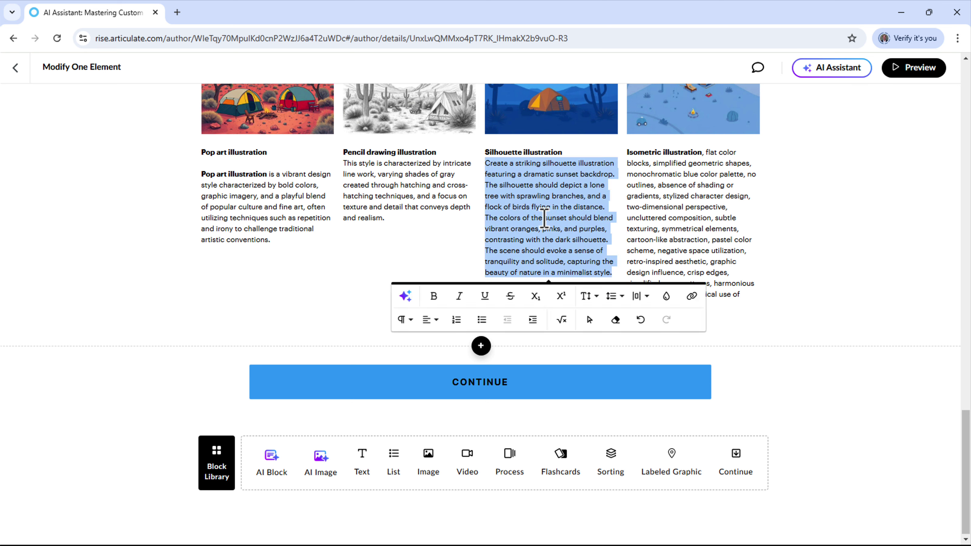
key(ctrl+a)
click(543, 218)
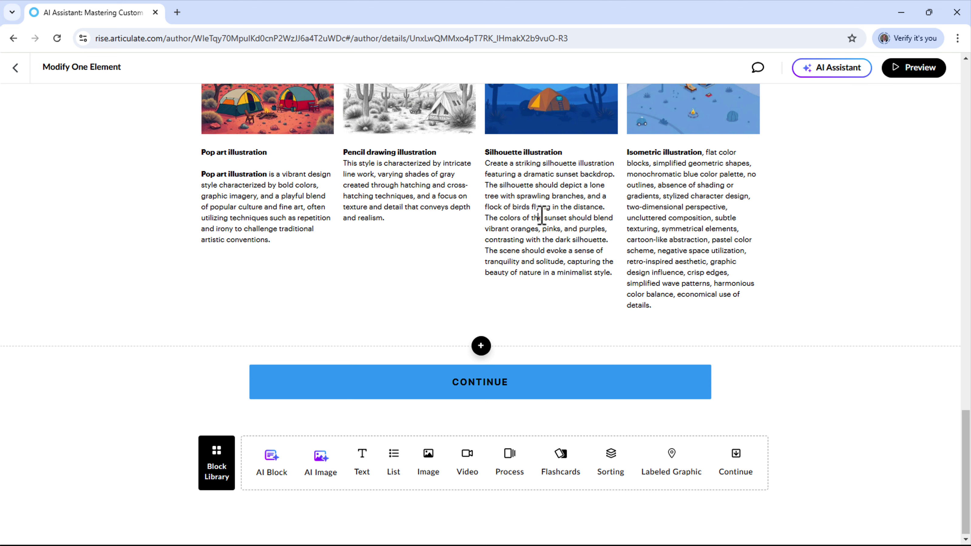
Open AI replacement for the silhouette image in the four-column grid's content editor
scroll(541, 217, up, 2)
scroll(542, 215, up, 4)
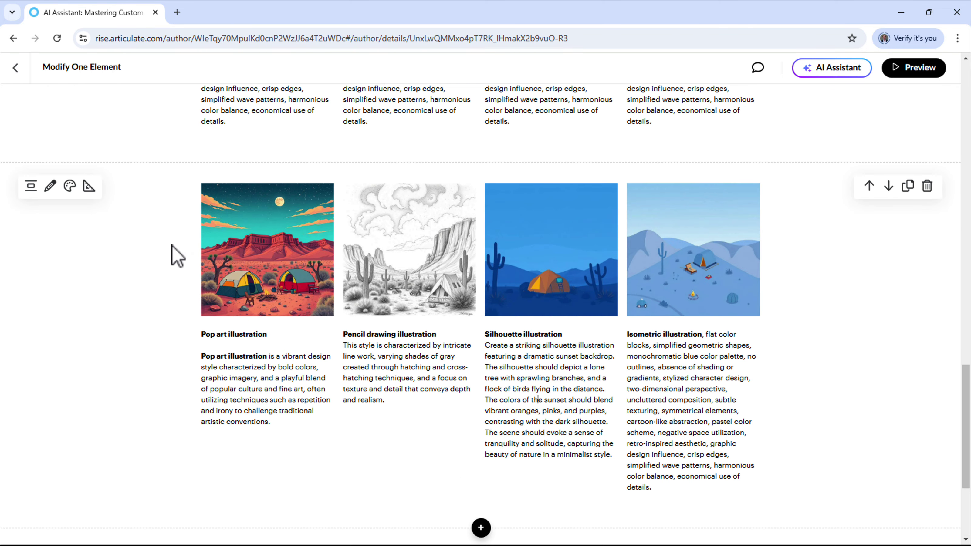
click(50, 186)
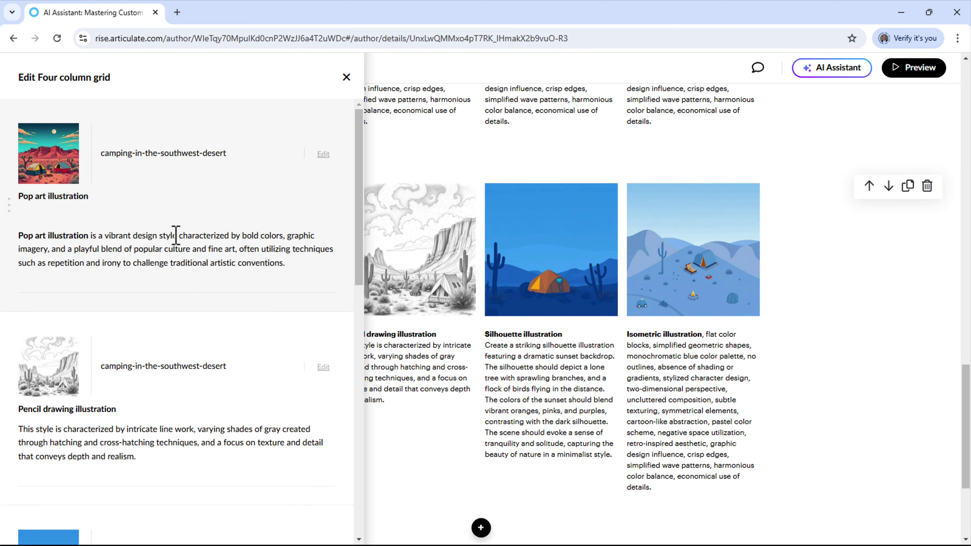
scroll(175, 234, down, 6)
click(323, 318)
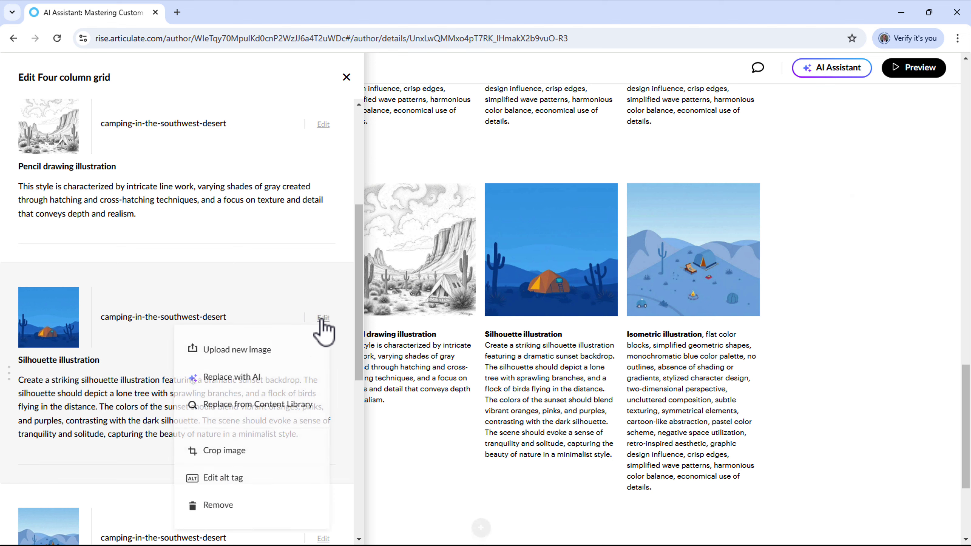
click(281, 372)
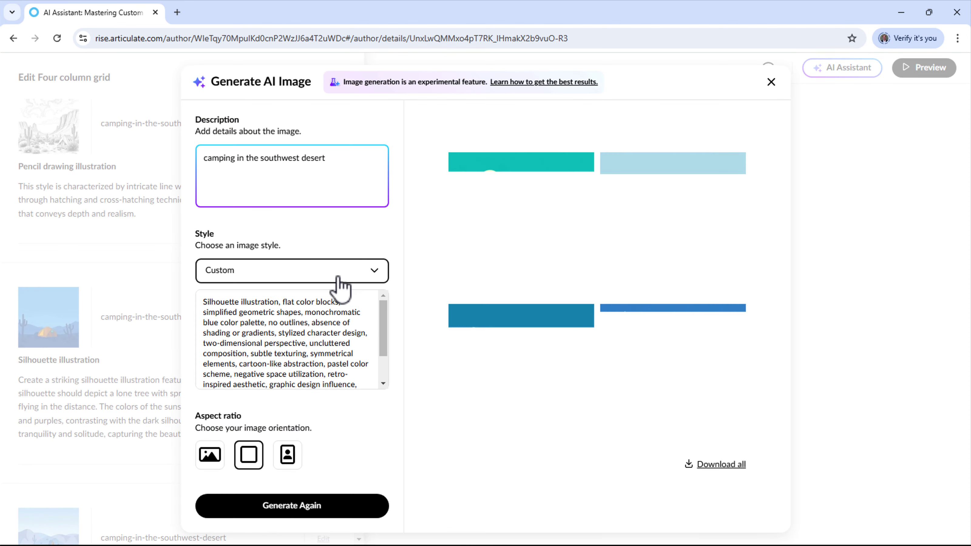
Set the image style to None and replace the image description with the copied silhouette heading and prompt
click(337, 286)
click(320, 336)
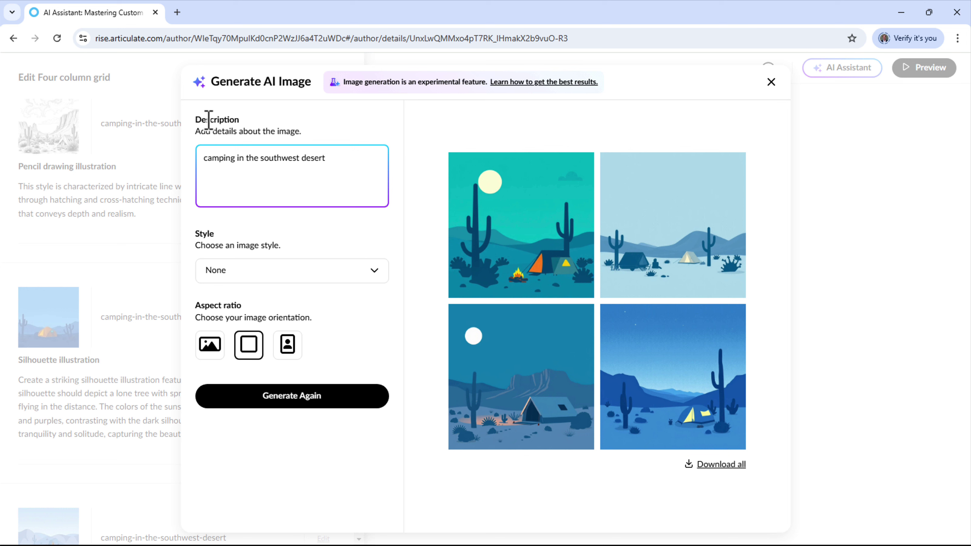
drag(348, 170, 172, 156)
key(ctrl+v)
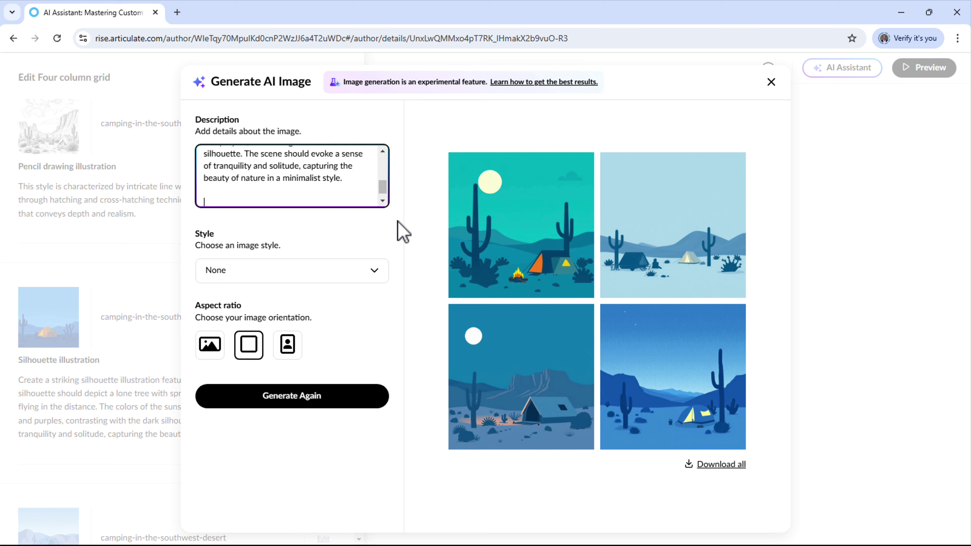
Read through the pasted silhouette prompt and generate new images from it
drag(384, 193, 383, 147)
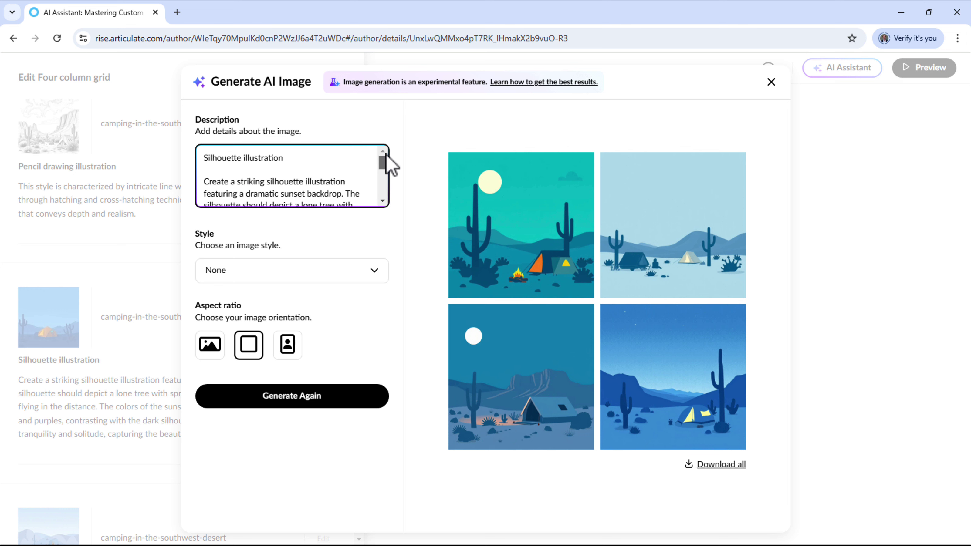
scroll(384, 173, down, 1)
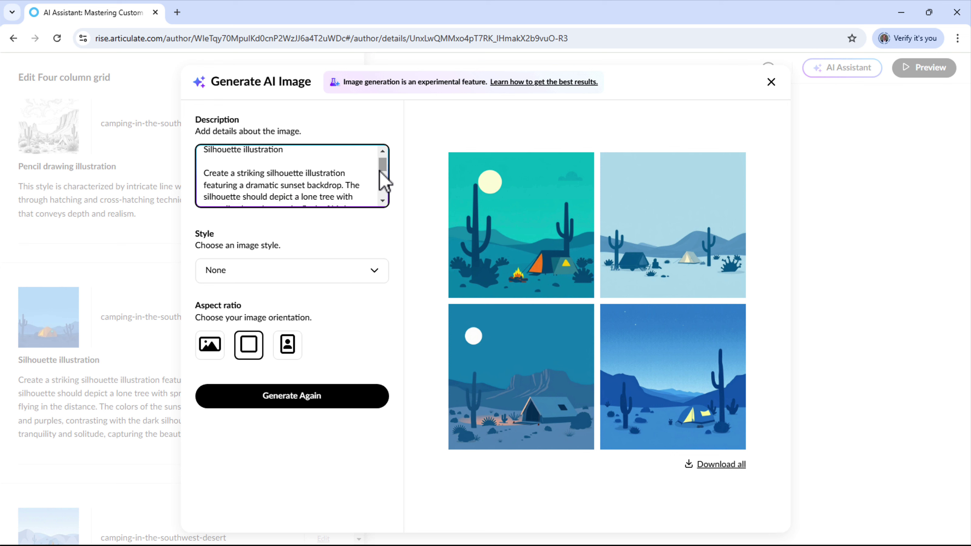
scroll(366, 190, down, 3)
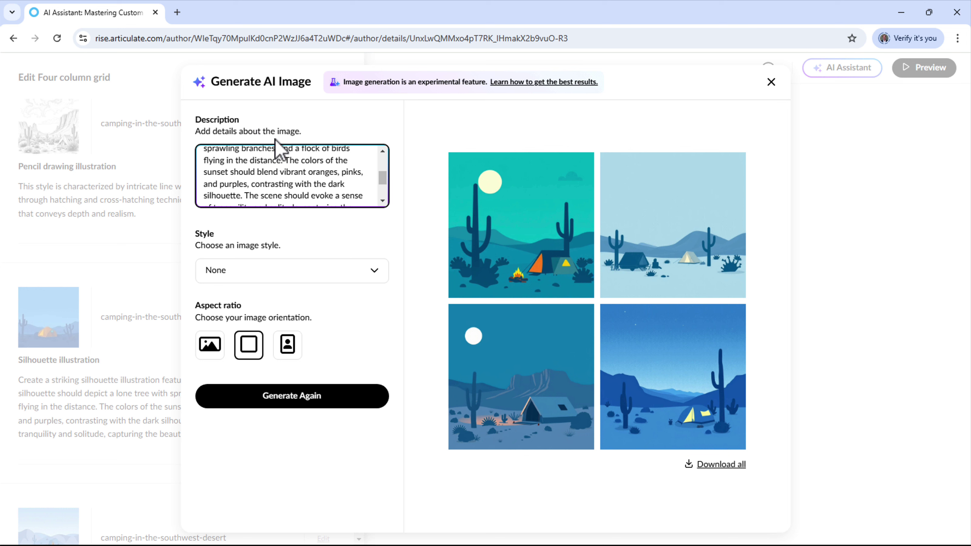
drag(286, 160, 339, 198)
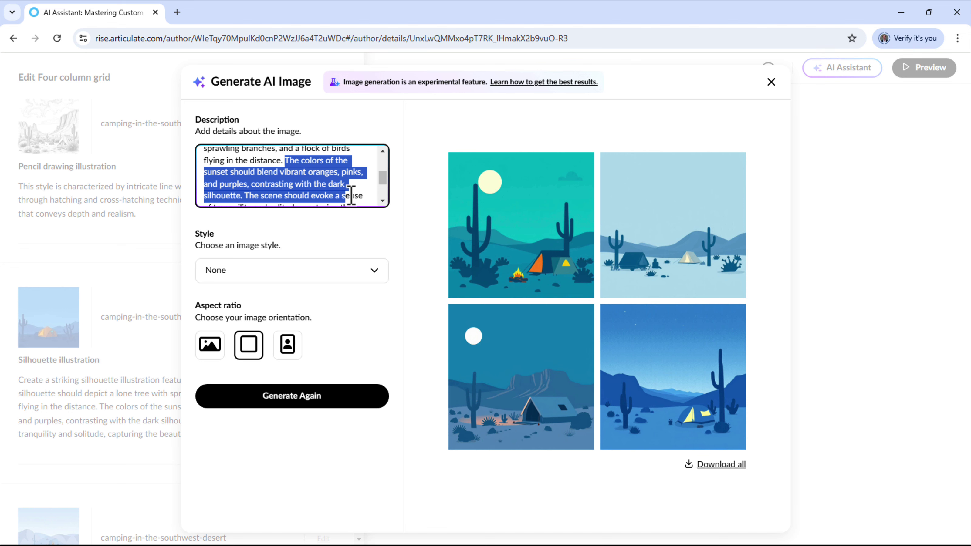
click(288, 176)
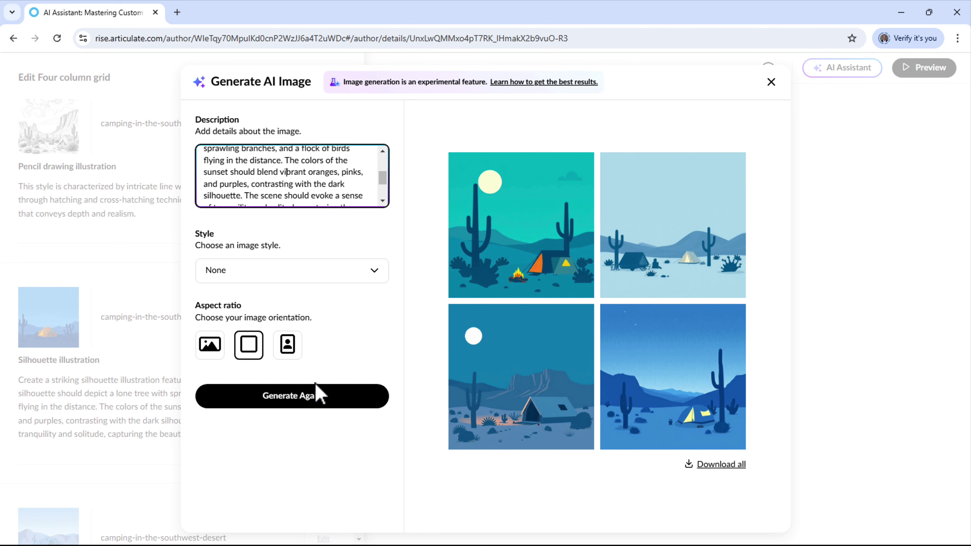
click(293, 396)
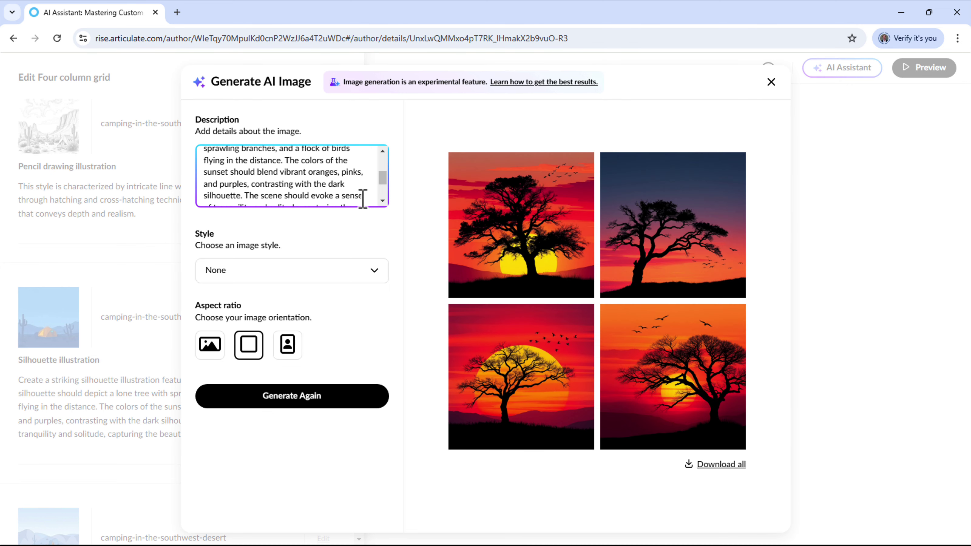
Reread the opening sentences of the silhouette prompt in the image description and compare them with the generated images
scroll(382, 178, up, 5)
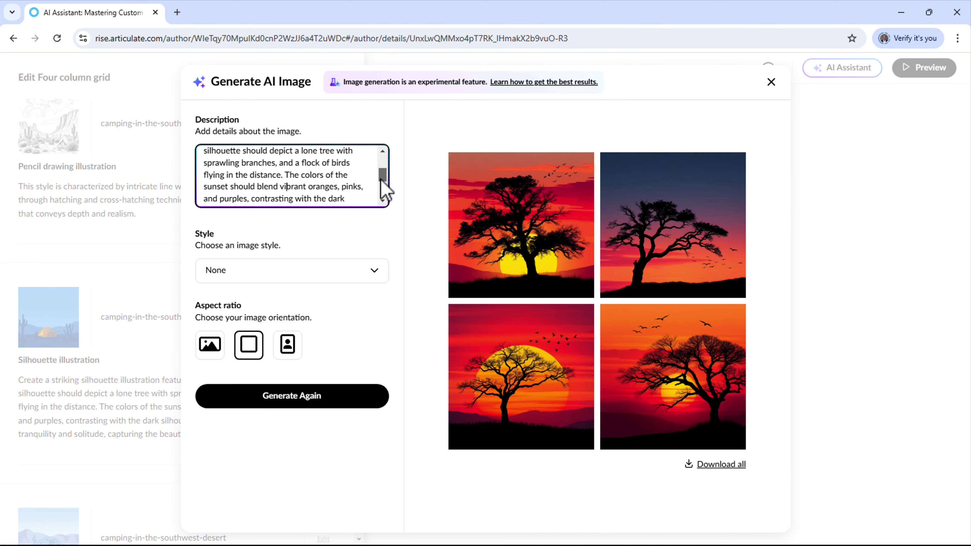
scroll(383, 178, down, 3)
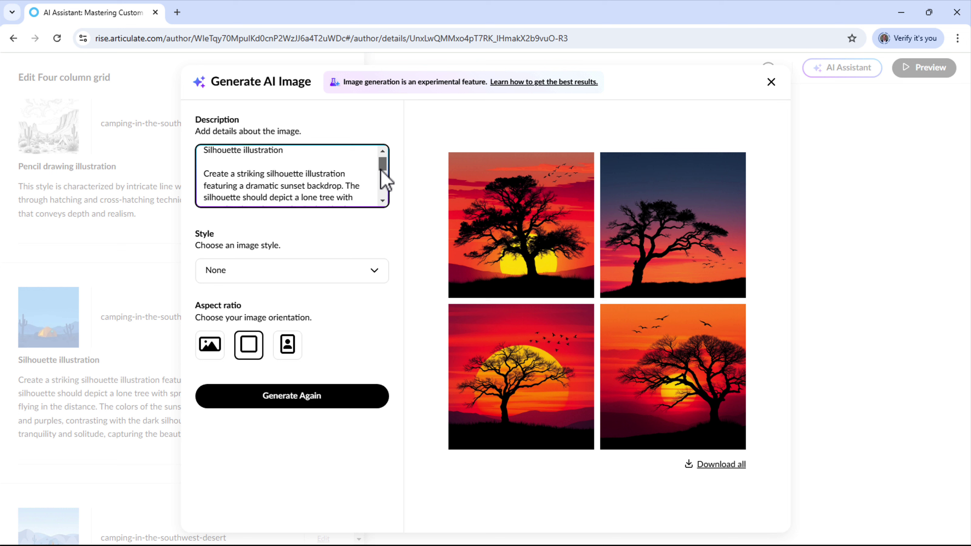
scroll(355, 185, up, 1)
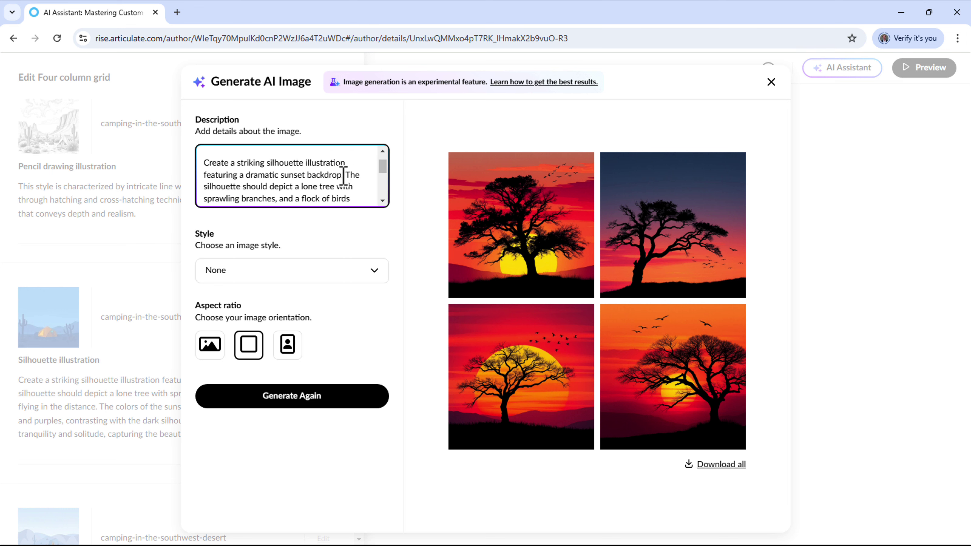
key(ctrl+v)
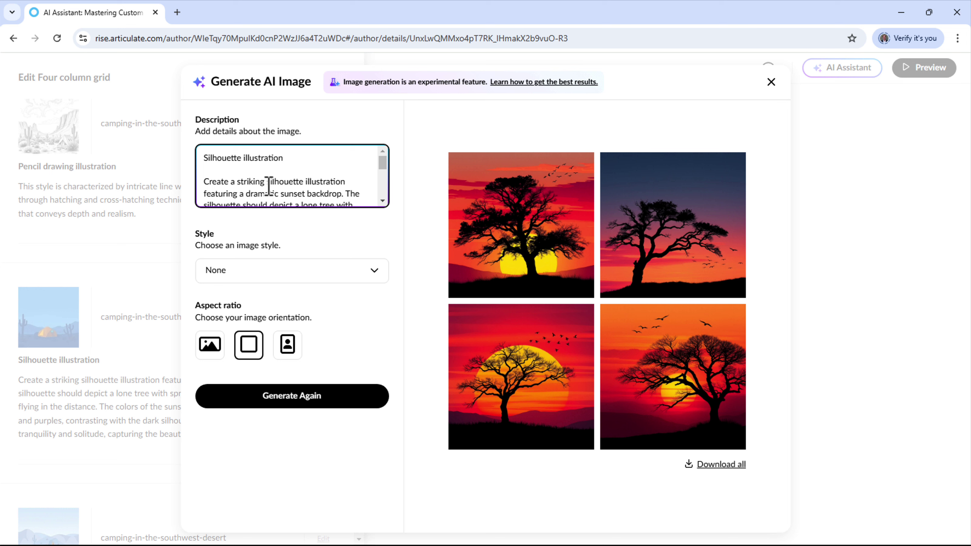
Read the rest of the silhouette prompt and close the image generator and grid editor without replacing the image
scroll(353, 189, down, 1)
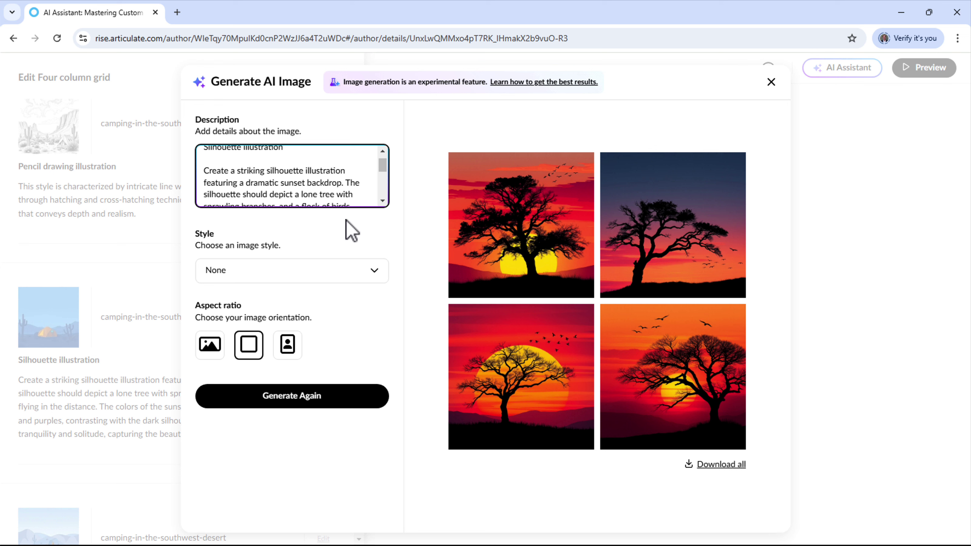
scroll(346, 195, down, 3)
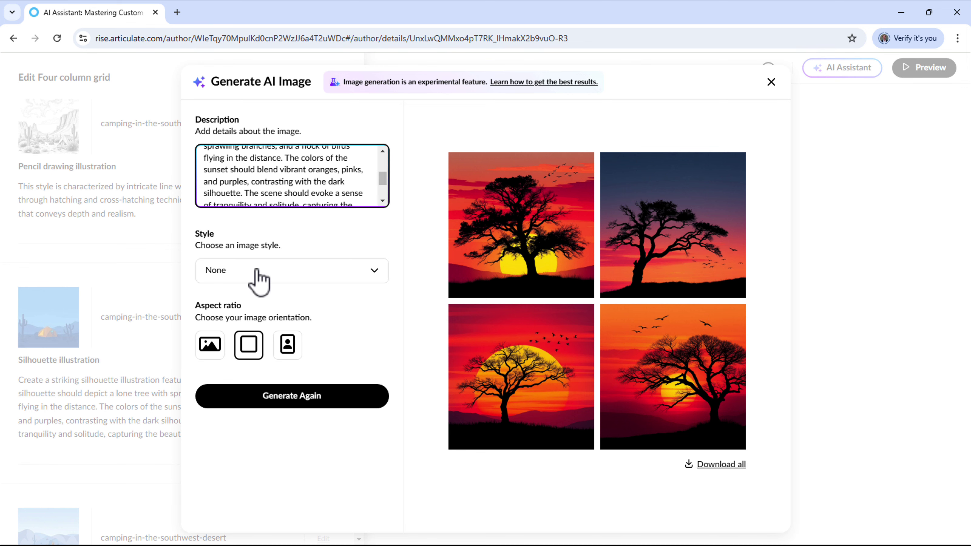
click(771, 82)
click(438, 278)
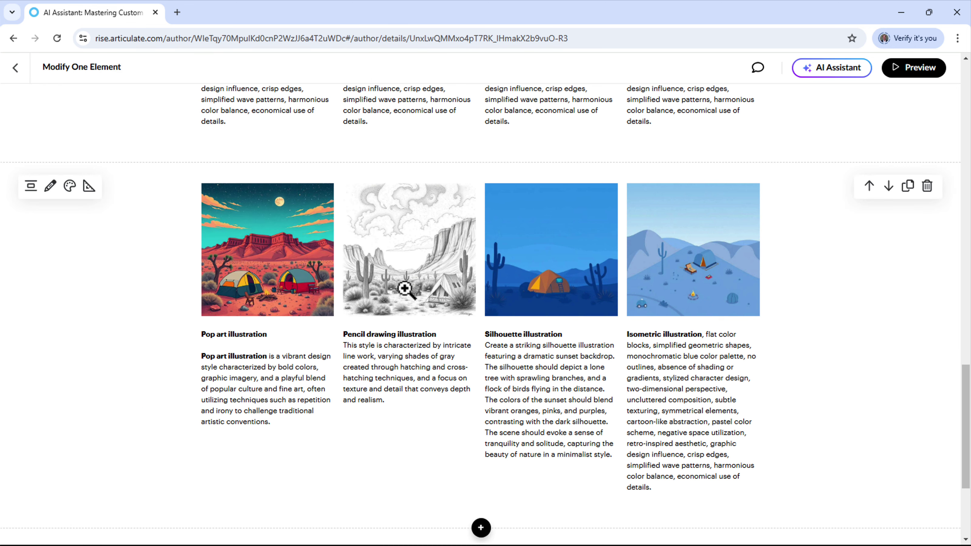
Compare the images and style descriptions in the modified four-column grid with those in the Examples grid above it
drag(353, 345, 395, 399)
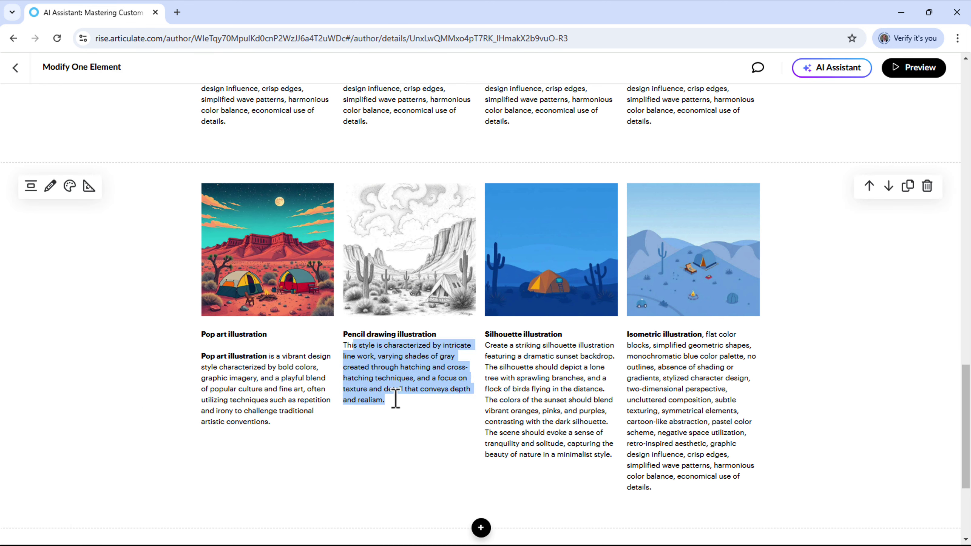
click(396, 396)
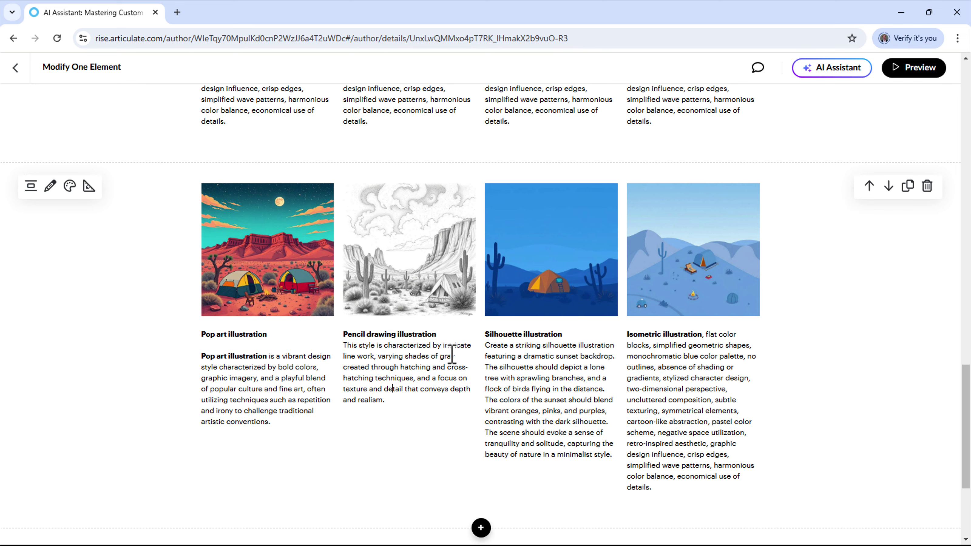
scroll(447, 341, up, 5)
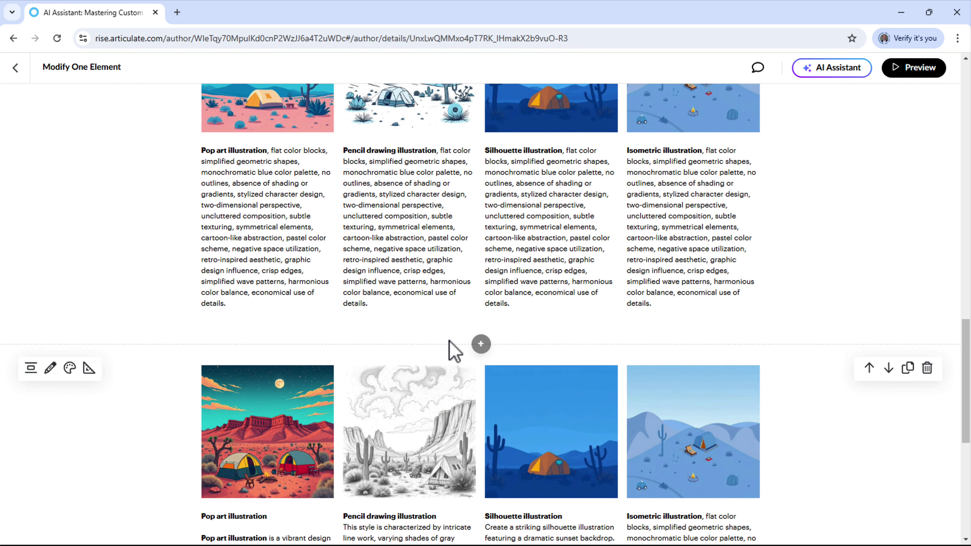
scroll(451, 346, up, 3)
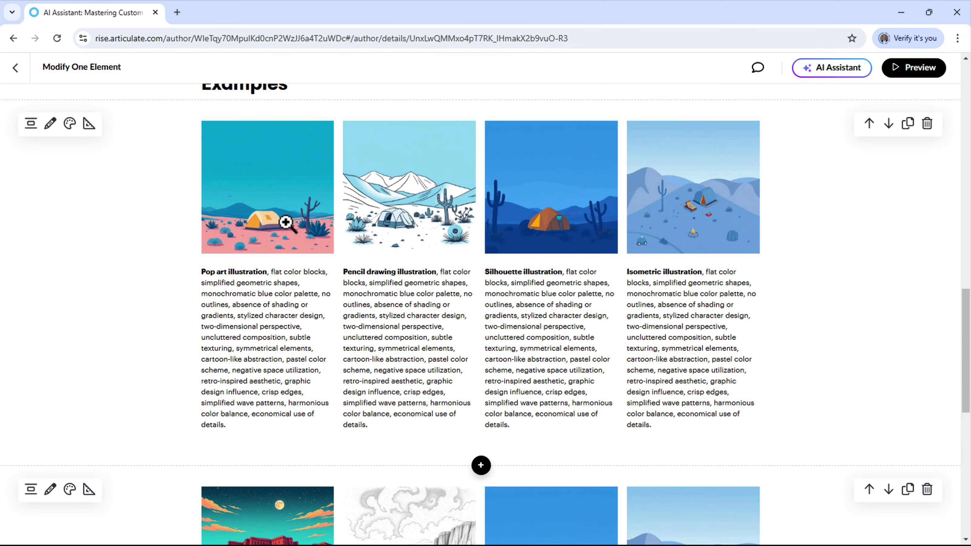
scroll(439, 217, down, 6)
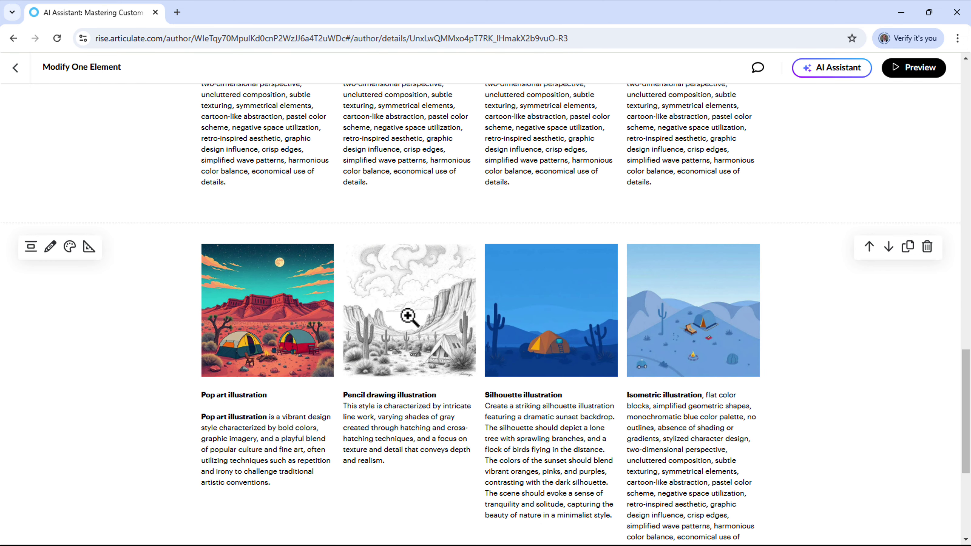
scroll(409, 317, down, 6)
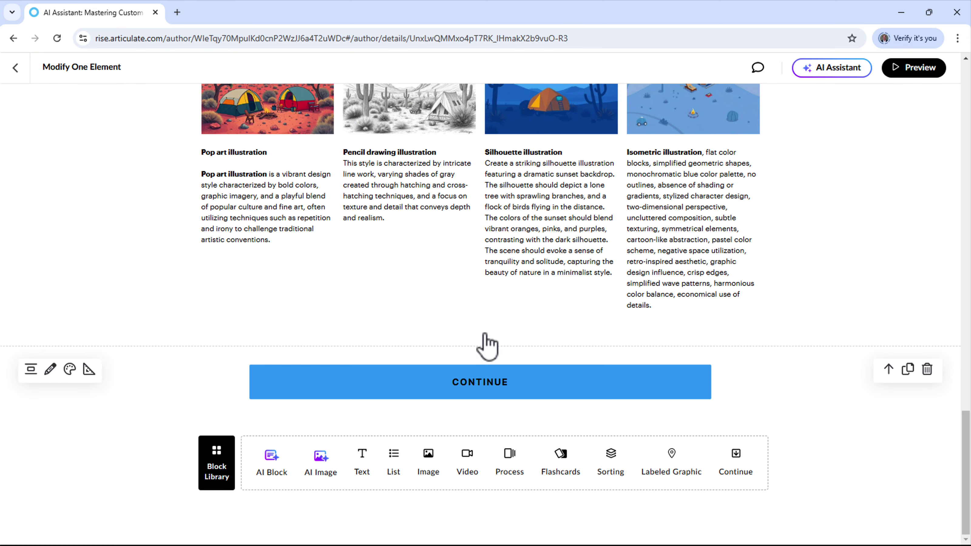
scroll(384, 301, up, 6)
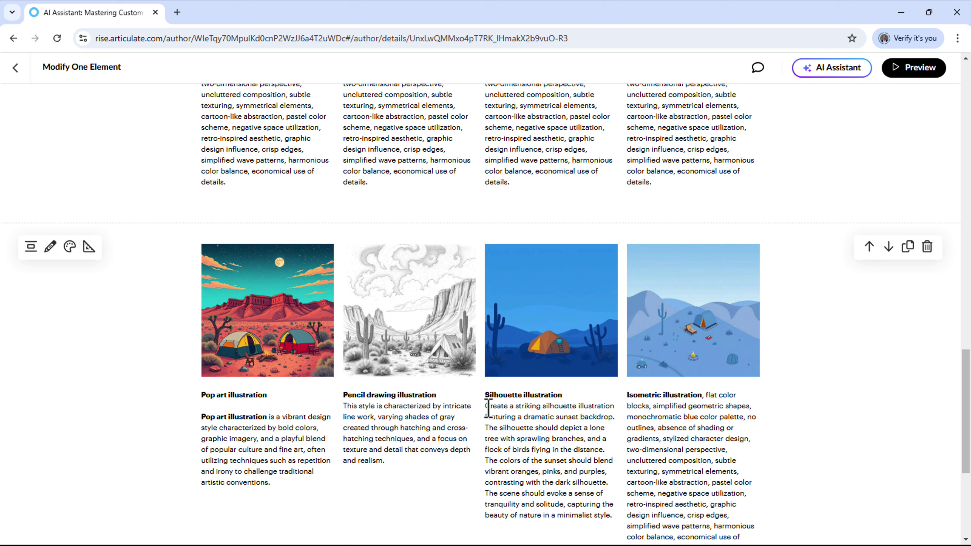
drag(563, 394, 484, 395)
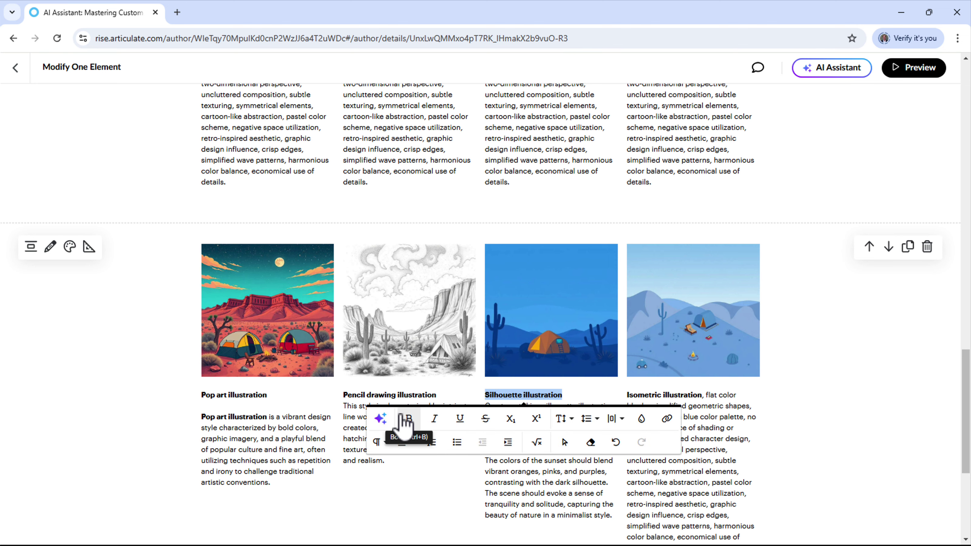
click(377, 395)
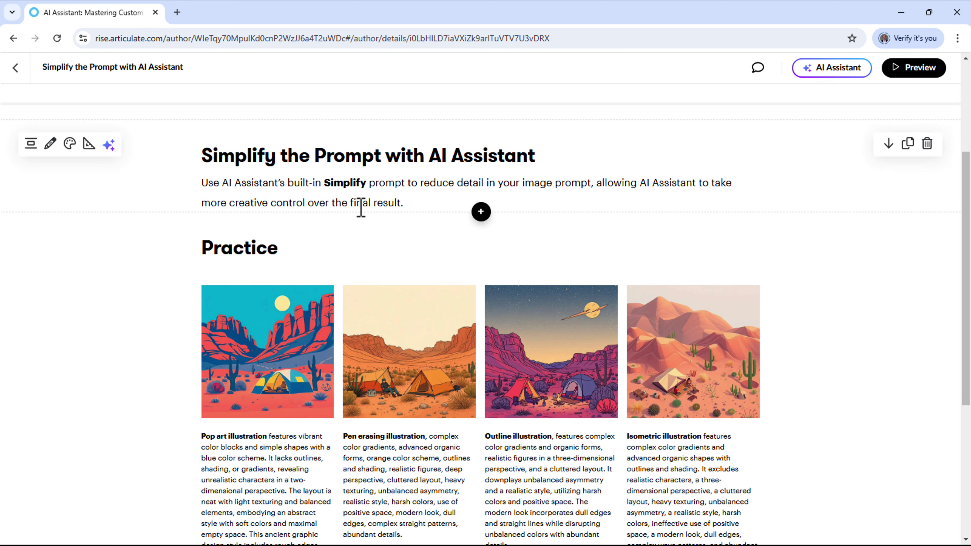
Duplicate the practice grid and replace the copy's pop art description with an AI version made using Simplify writing
scroll(362, 208, down, 3)
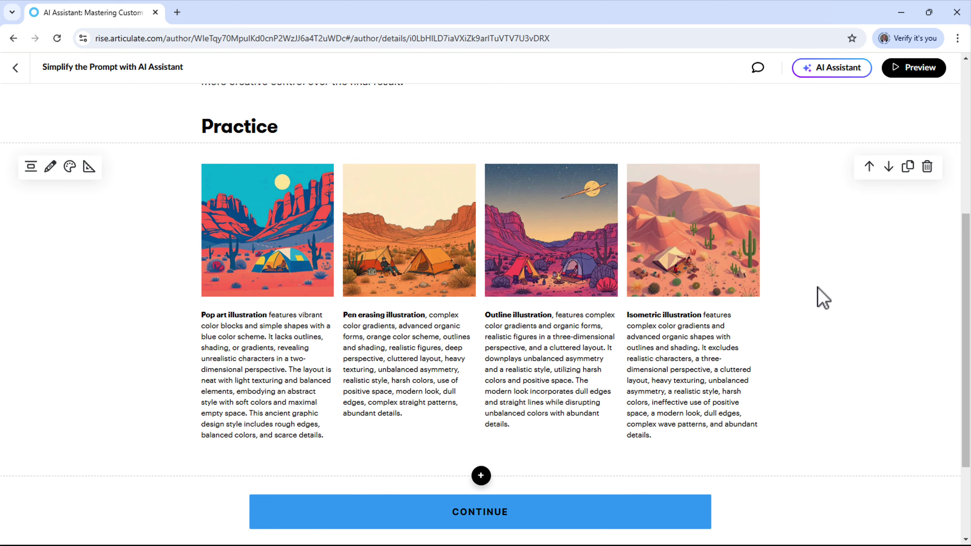
click(908, 169)
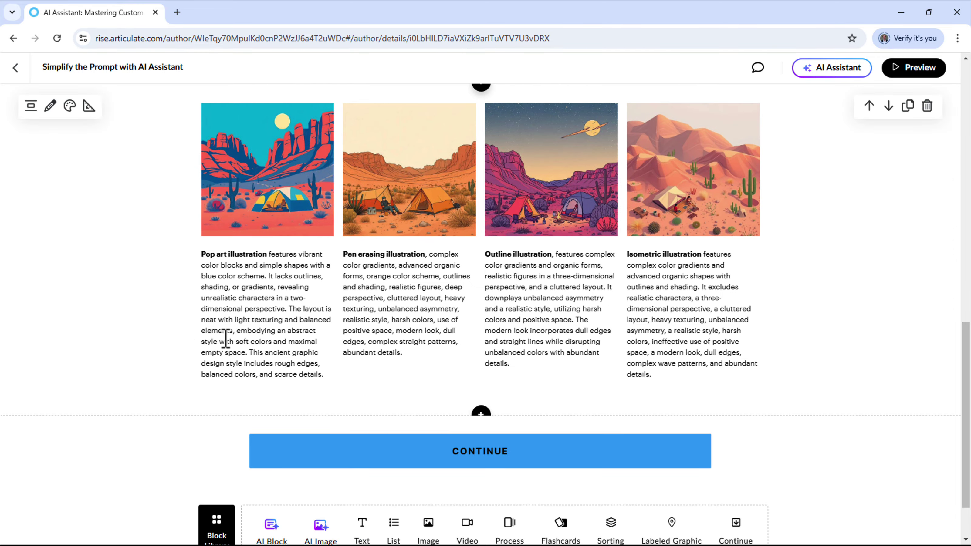
triple_click(249, 315)
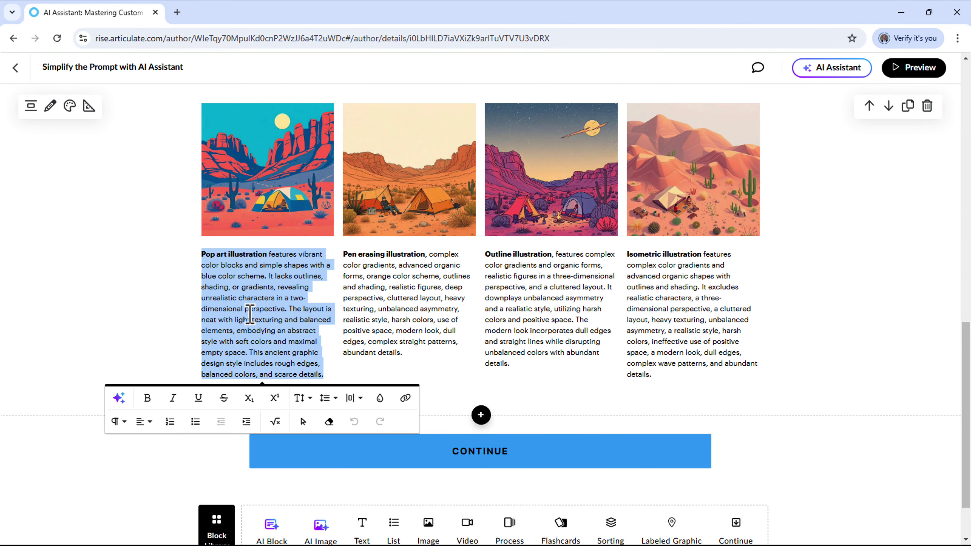
click(119, 398)
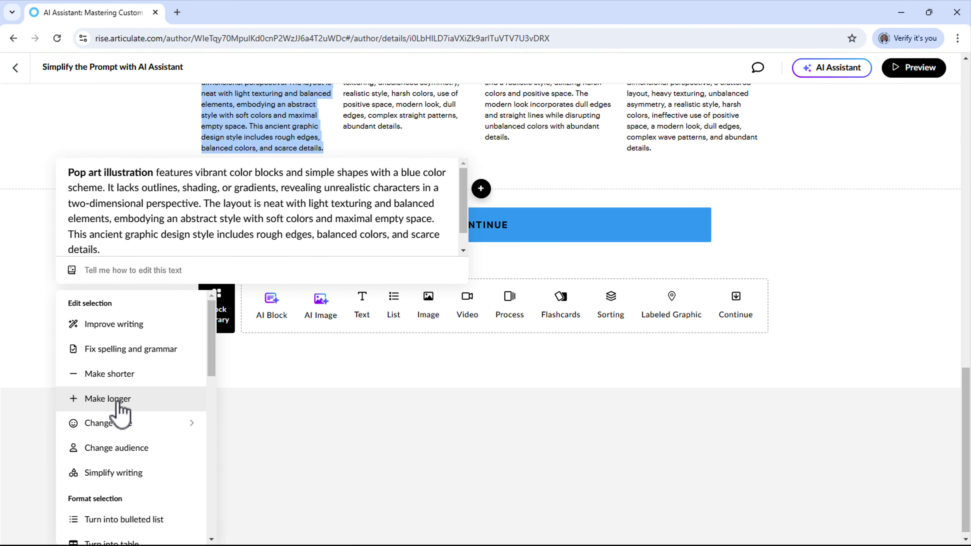
click(93, 474)
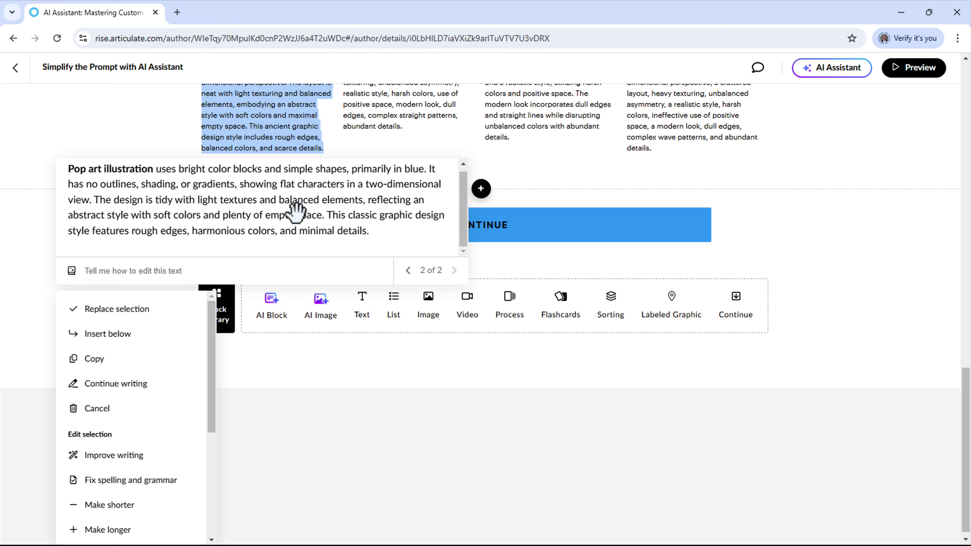
click(142, 311)
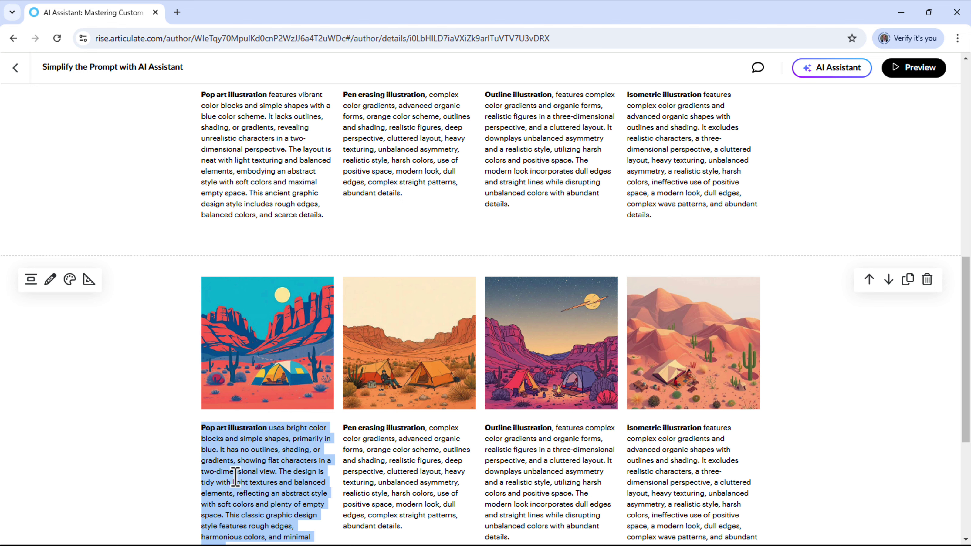
Open AI replacement for the pop art image in the duplicated grid's content editor
click(51, 281)
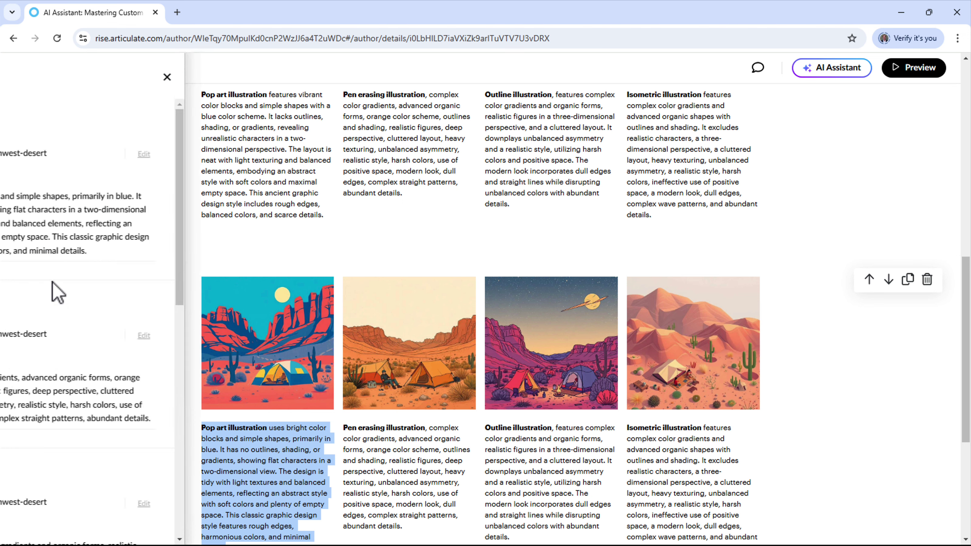
click(323, 154)
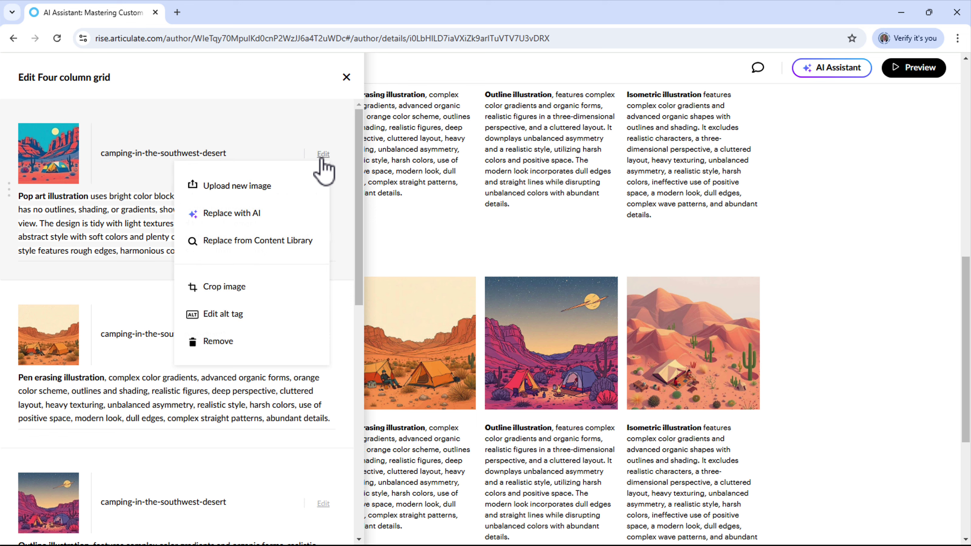
click(251, 219)
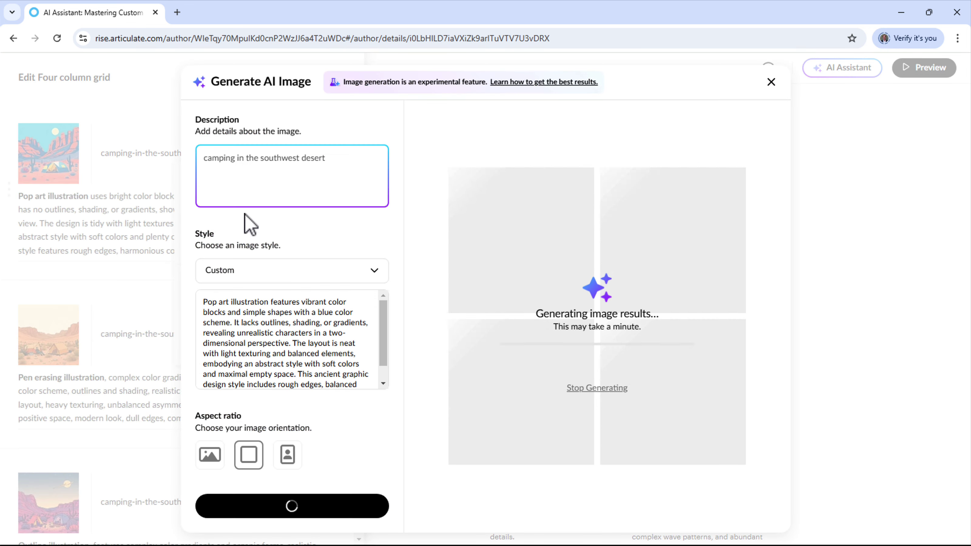
Replace the custom style text with the simplified pop art description and generate the images again
click(276, 340)
key(ctrl+a)
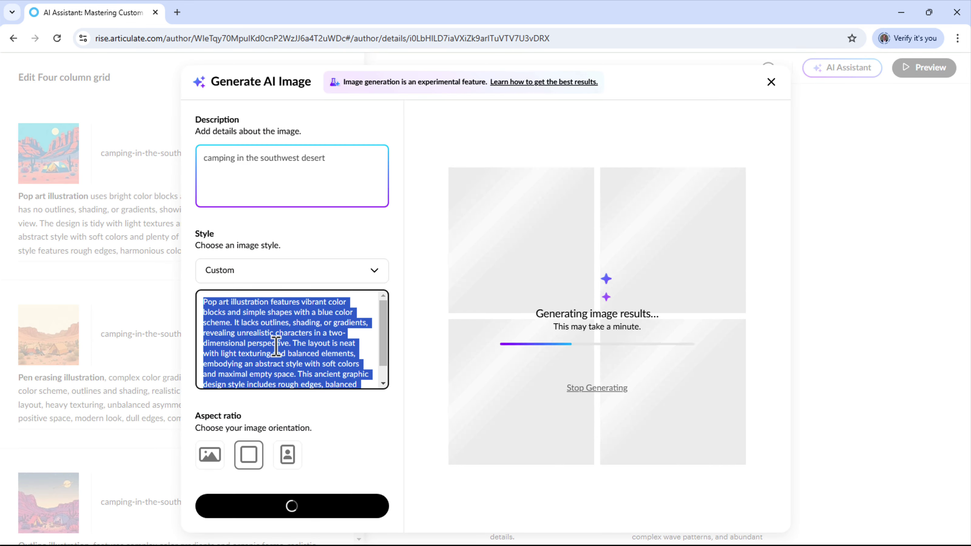
text(Pop art illustration uses bright color blocks and simple shapes, primarily in blue. It has no outlines, shading, or gradients, showing flat characters in a two-dimensional view. The design is tidy with light textures and balanced elements, reflecting an abstract style with soft colors and plenty of empty space. This classic graphic design style features rough edges, harmonious colors, and minimal details.)
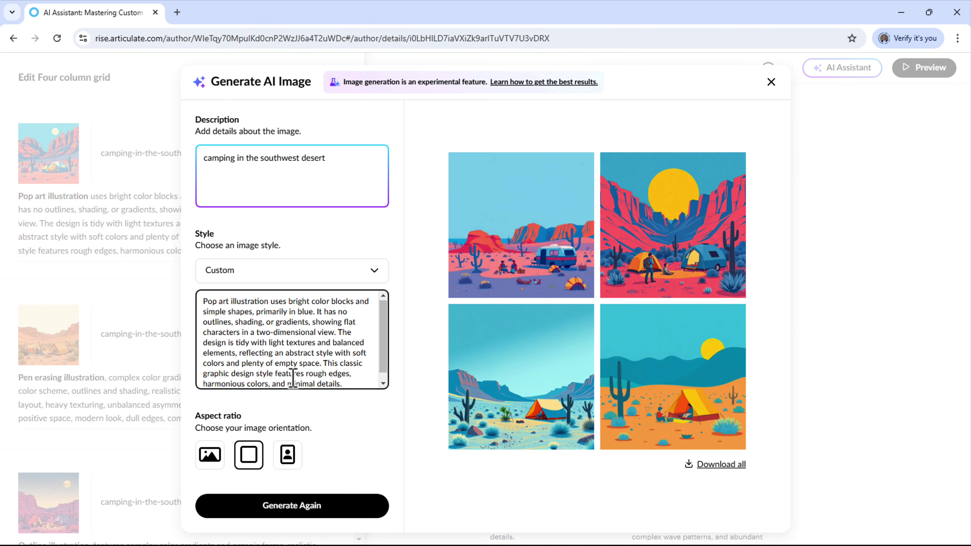
click(292, 508)
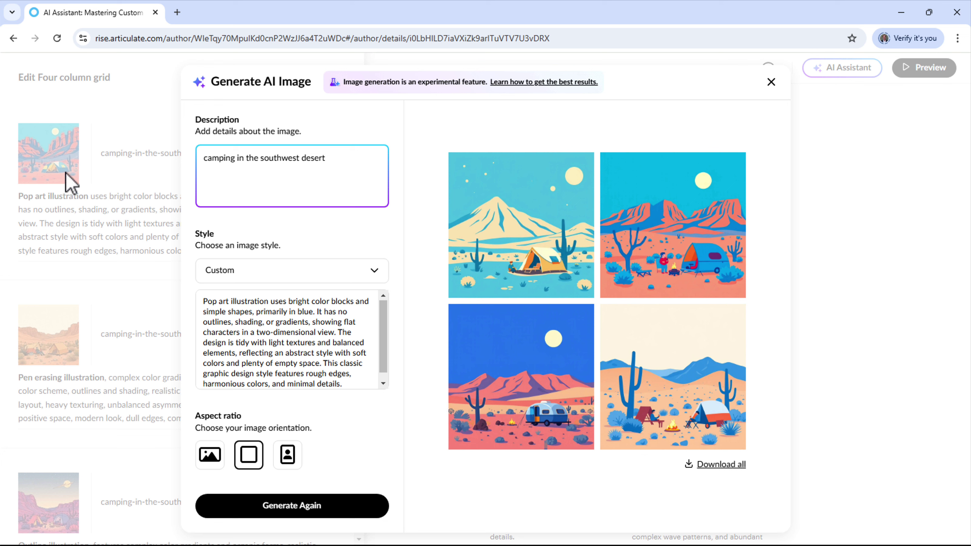
Replace the pop art image with the generated blue-cactus campsite under a cream sky and inspect it enlarged in the lesson
click(686, 367)
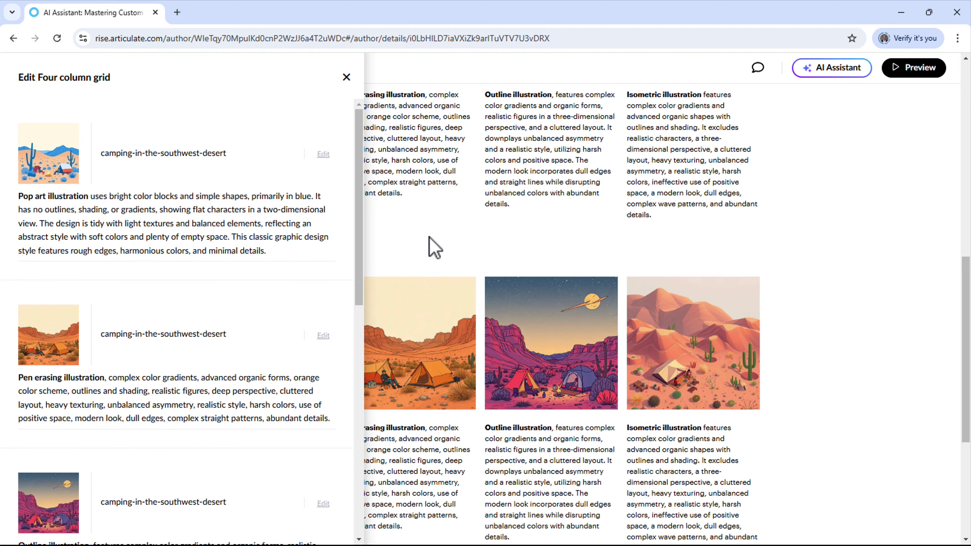
click(381, 238)
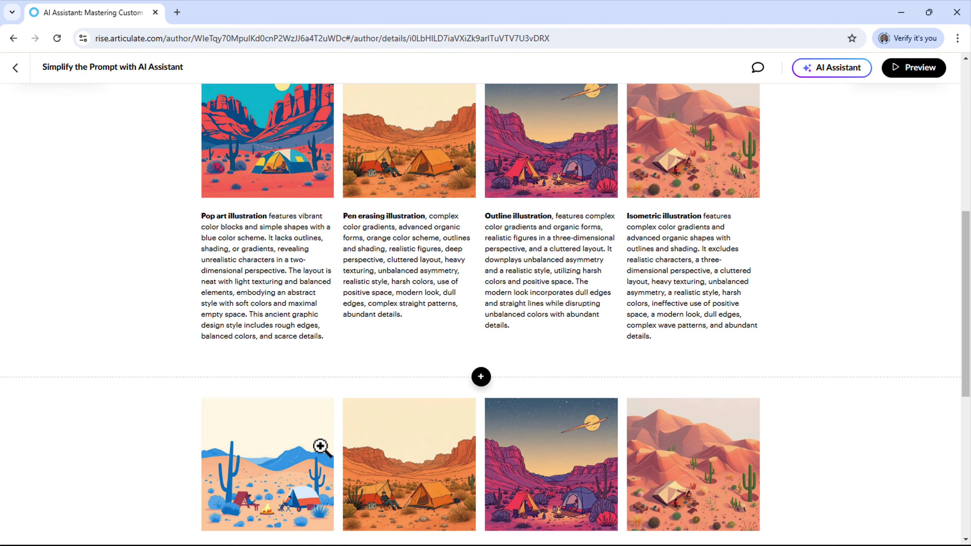
click(276, 503)
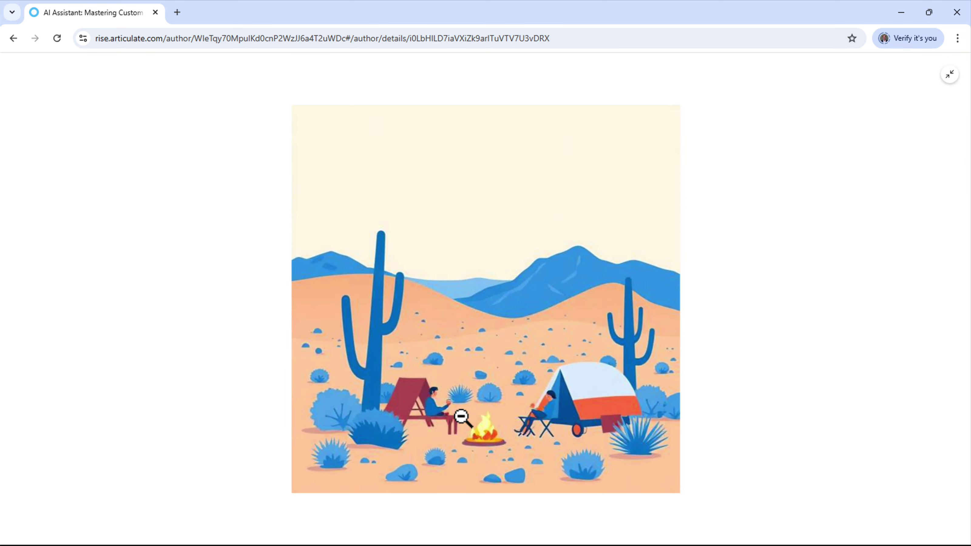
click(520, 382)
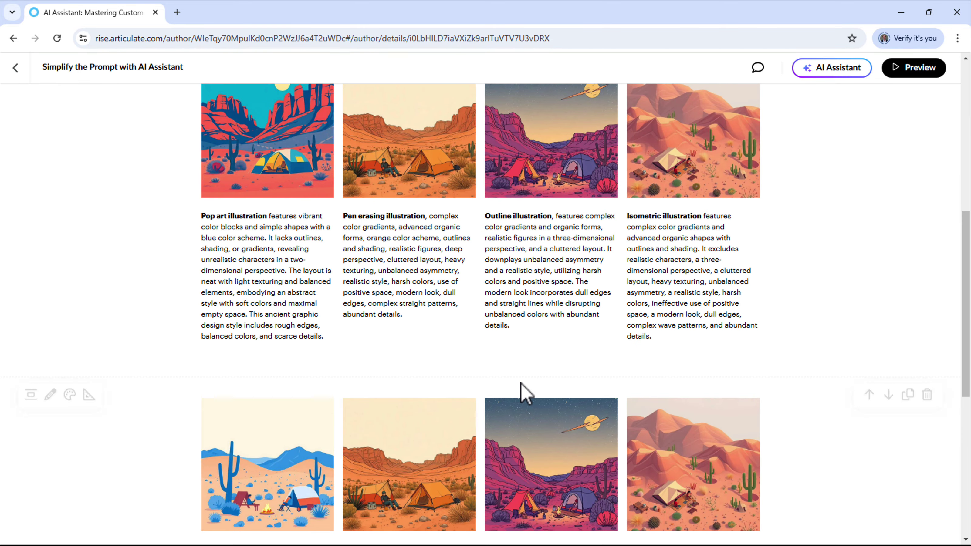
Review the simplified pop art description against its new image in the duplicated grid
scroll(520, 383, down, 3)
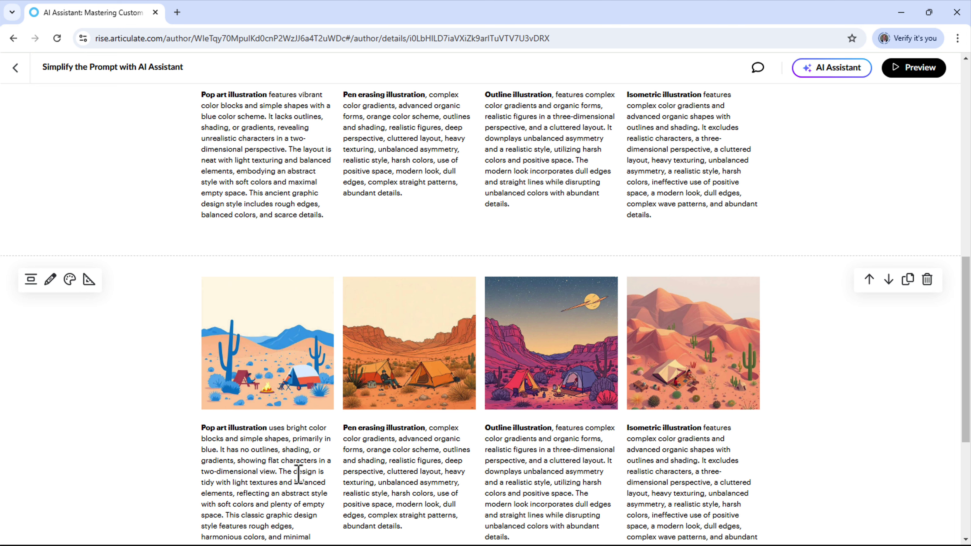
scroll(300, 476, down, 2)
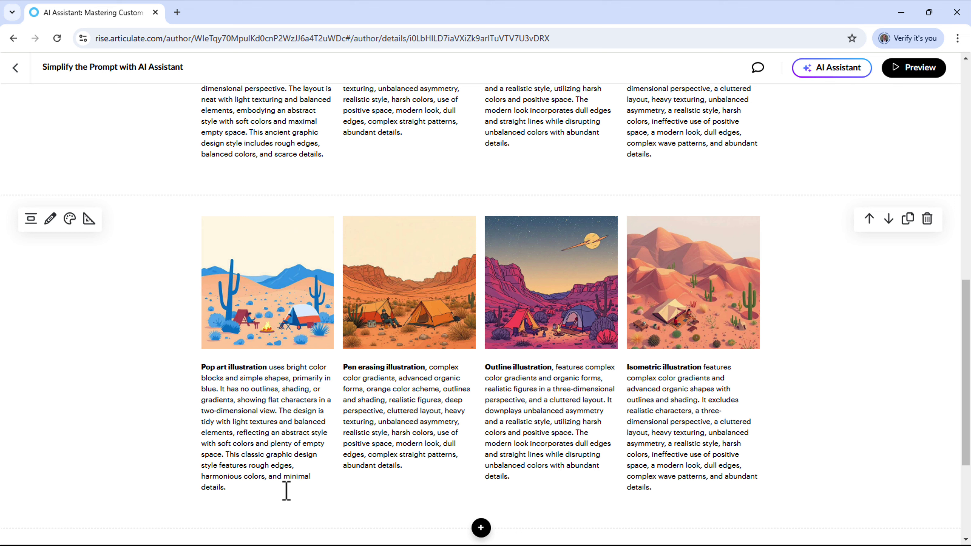
drag(264, 487, 263, 397)
drag(269, 375, 269, 366)
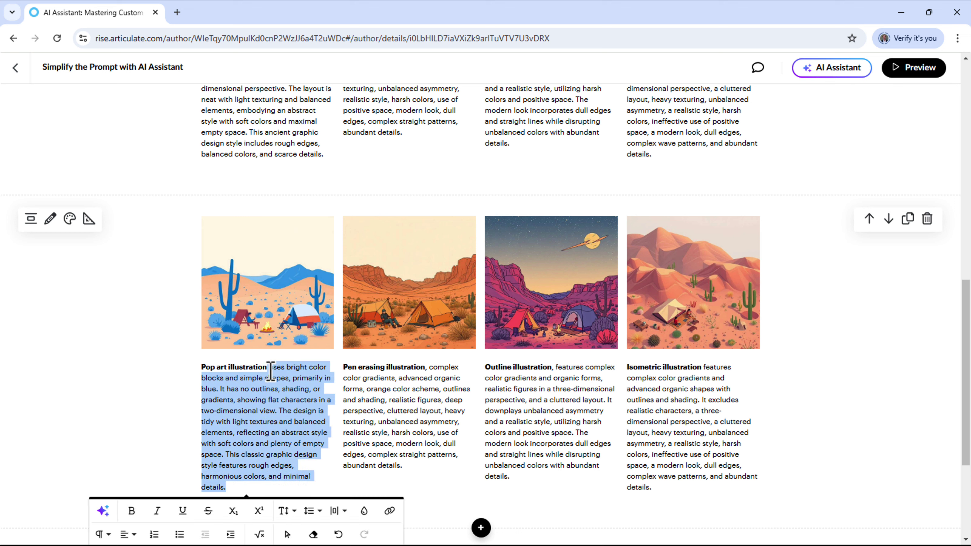
click(289, 396)
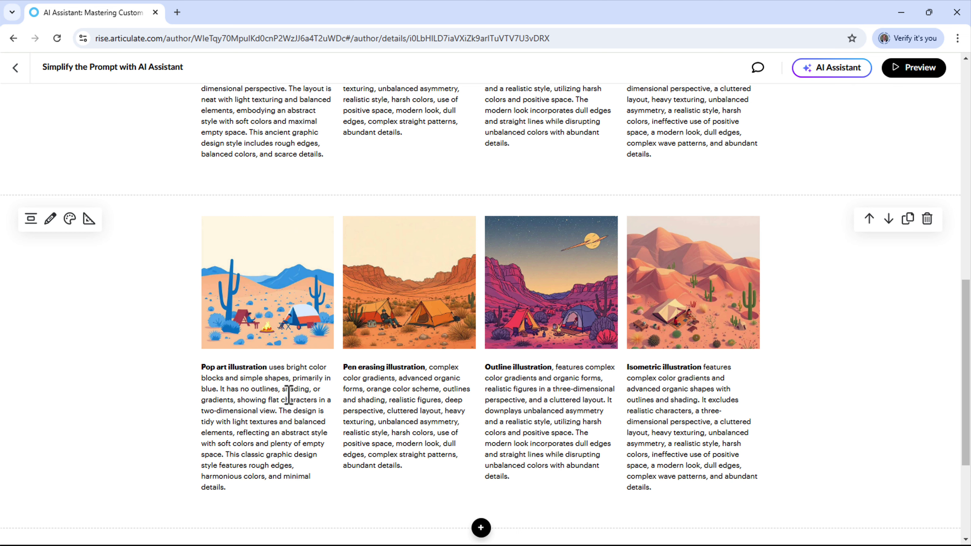
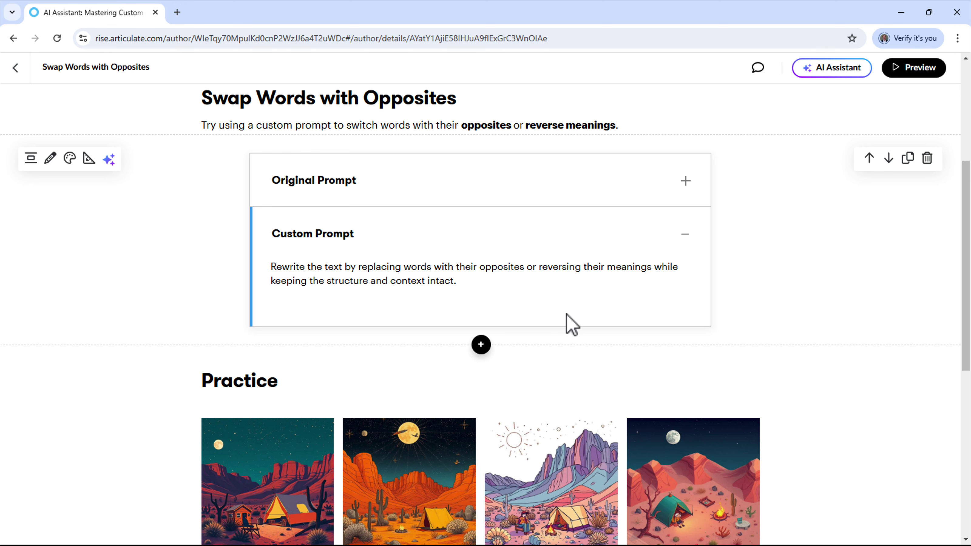
Duplicate the practice image grid in the Swap Words with Opposites lesson
scroll(581, 317, down, 5)
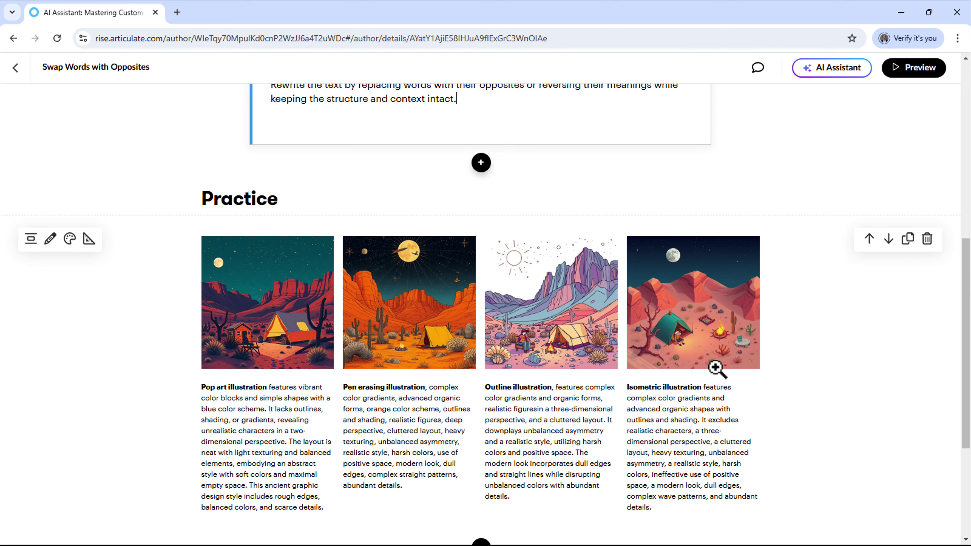
scroll(963, 291, down, 4)
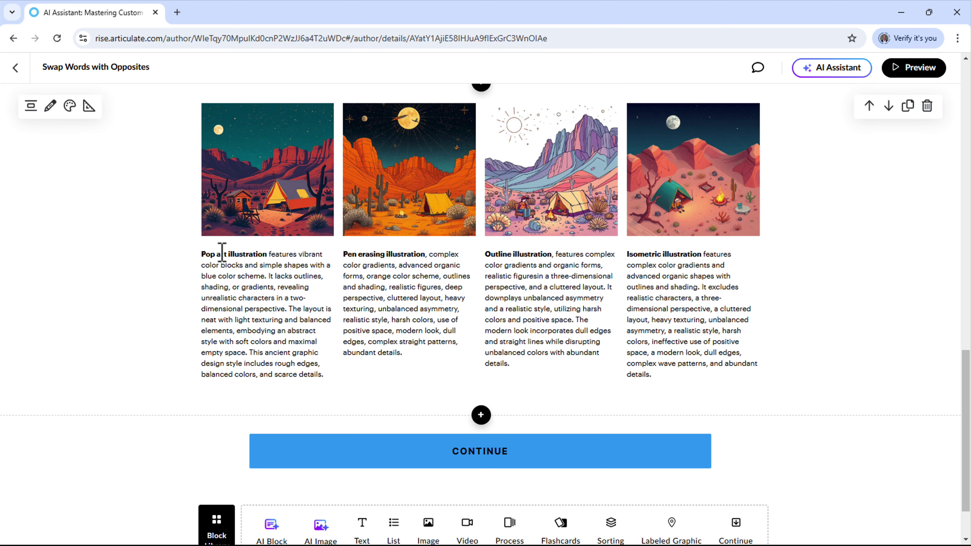
Have AI rewrite the pop art illustration description by replacing words with their opposites or reversing their meanings while keeping the structure and context intact
drag(328, 376, 205, 258)
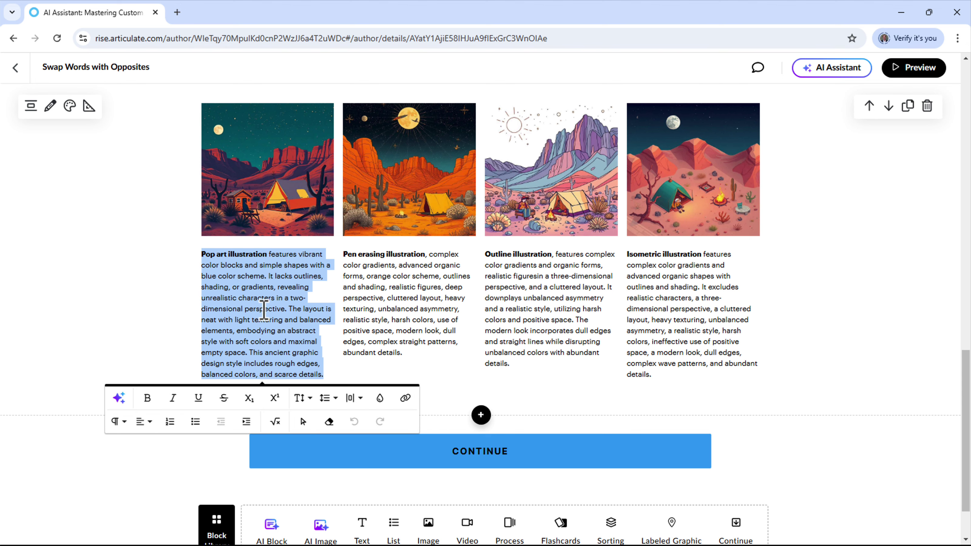
click(119, 398)
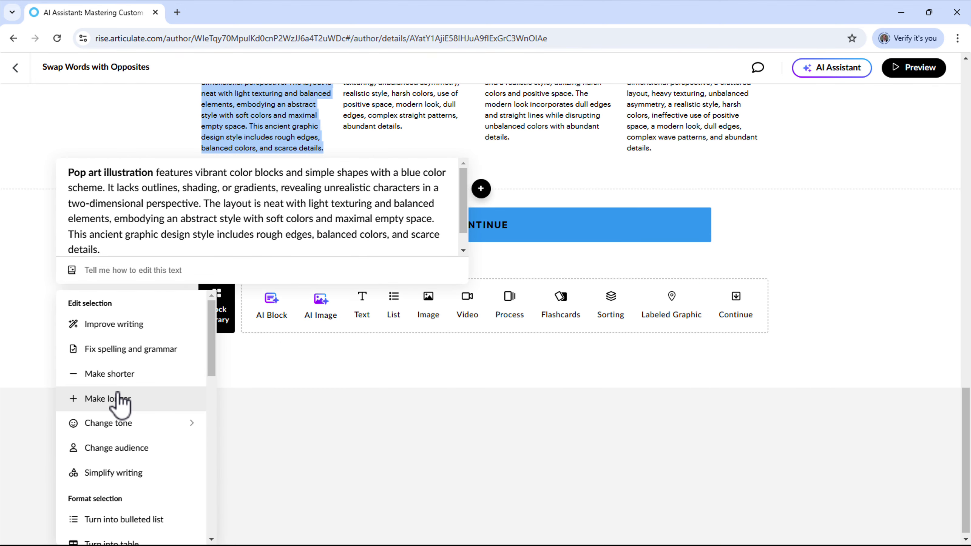
text(Rewrite the text by replacing words with their opposites or reversing their meanings while keeping the structure and content intact)
drag(126, 276, 84, 272)
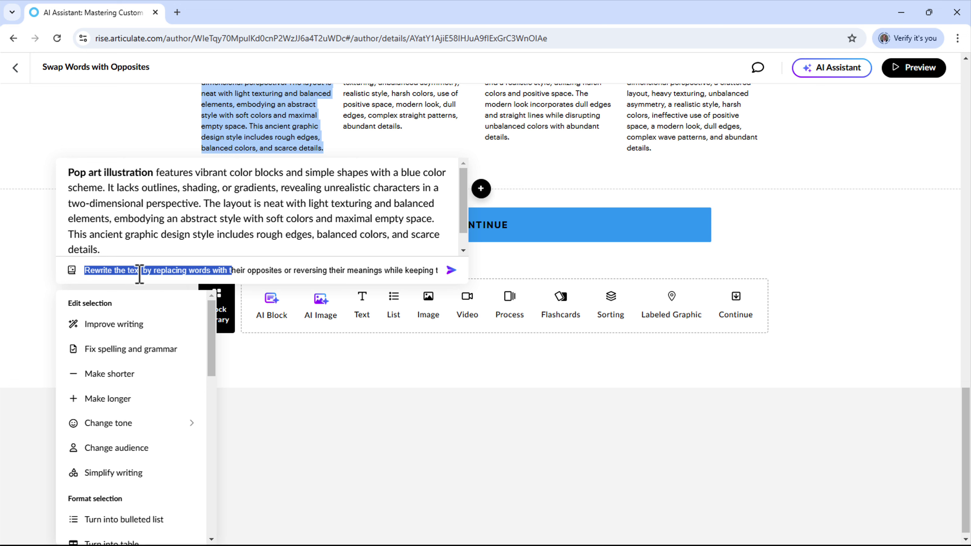
click(215, 274)
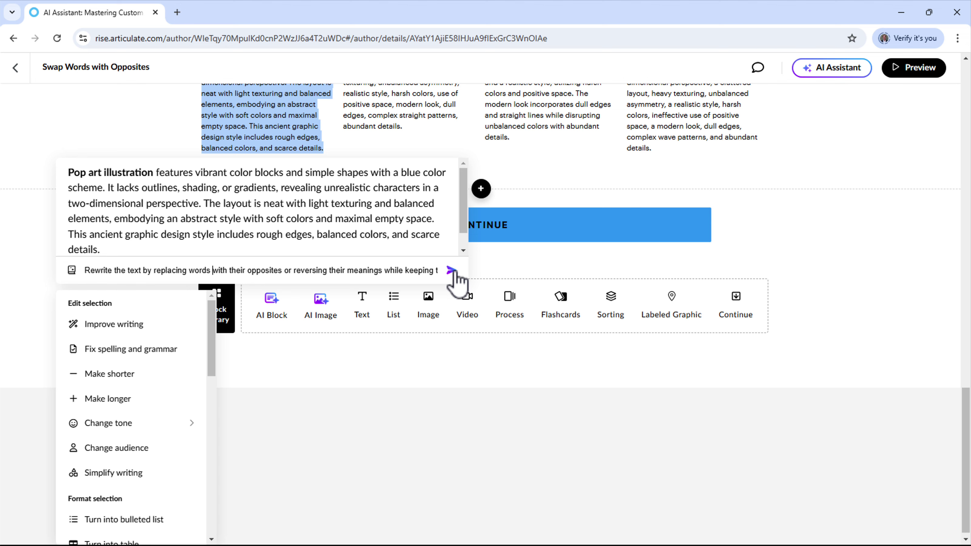
click(452, 270)
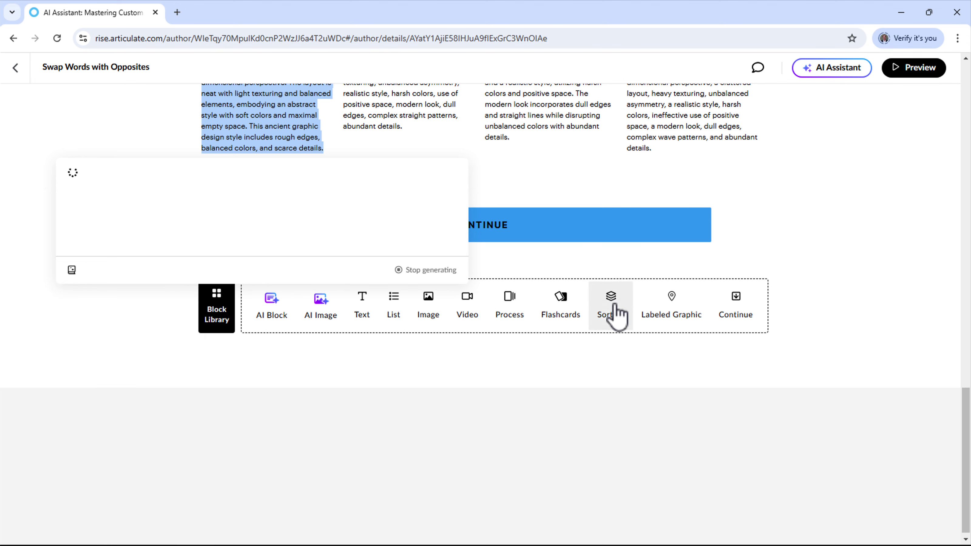
Compare the AI's opposite-meaning rewrite with the original pop art description and replace the selected text with it
scroll(613, 319, up, 5)
scroll(573, 267, up, 2)
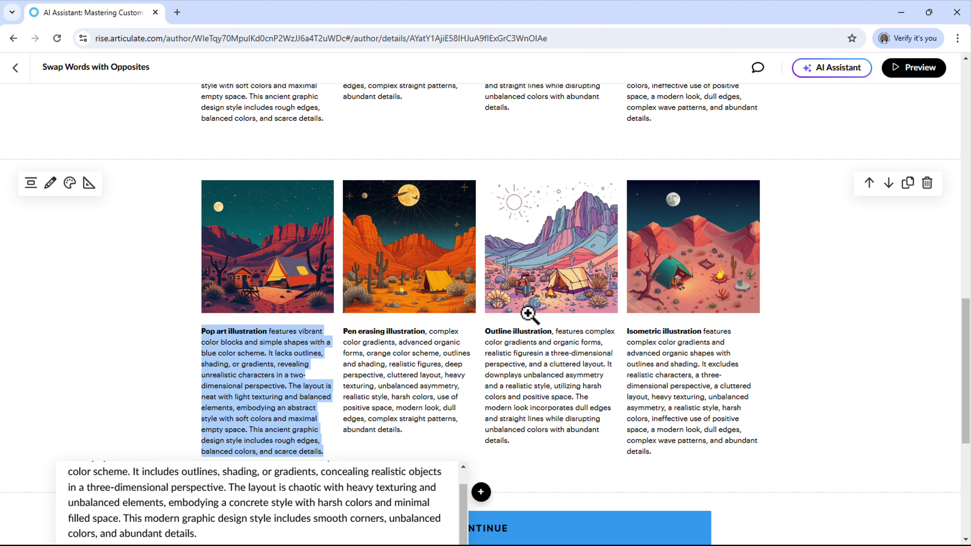
scroll(438, 317, down, 6)
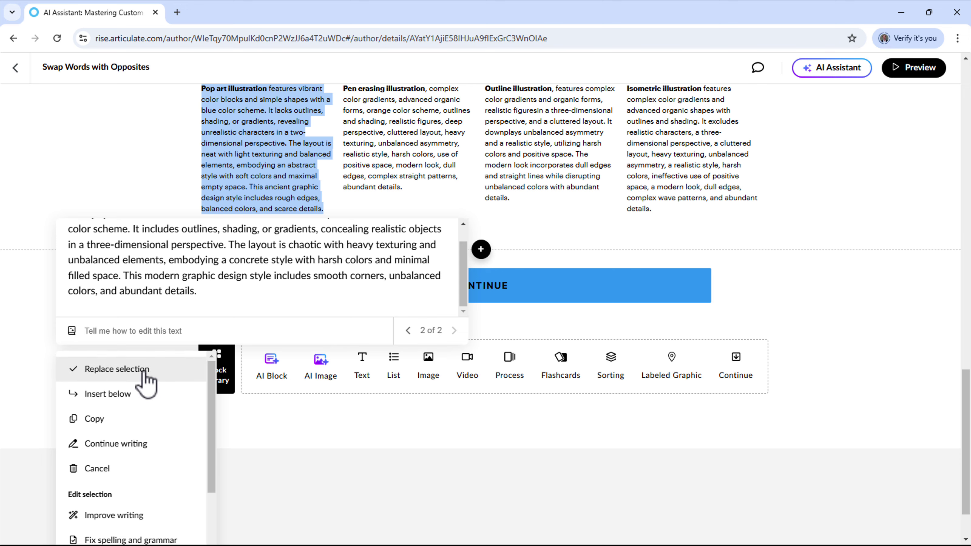
click(143, 370)
scroll(382, 260, up, 3)
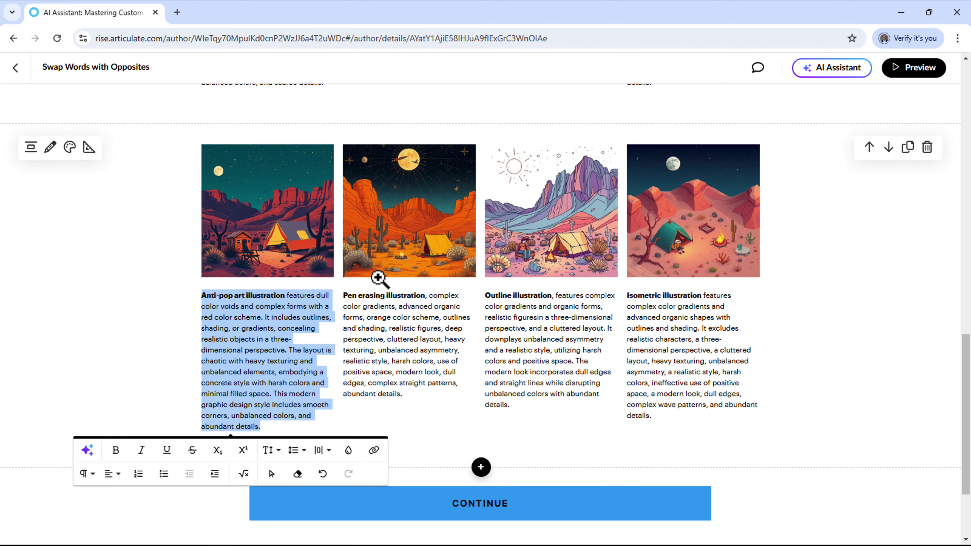
click(243, 329)
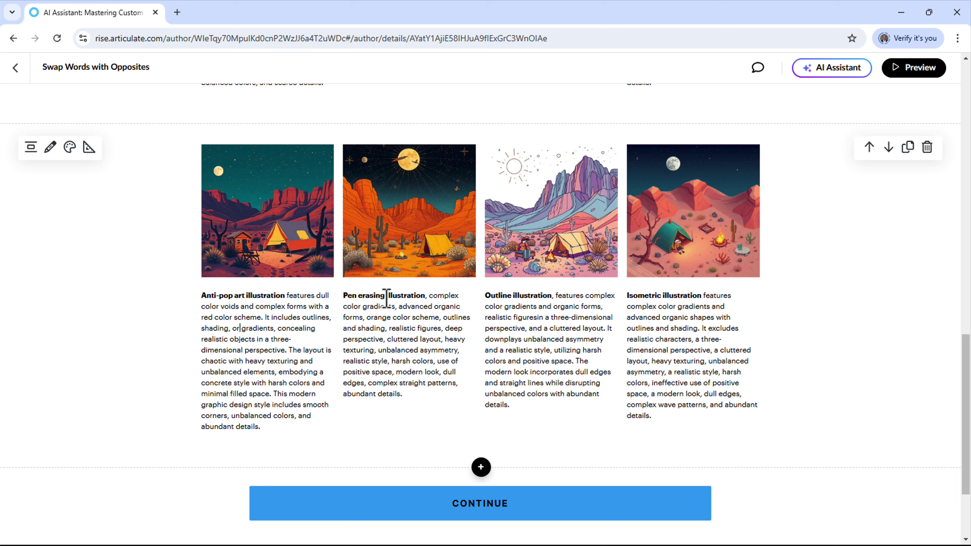
Have AI swap the pen erasing description's words after the bold style name with their opposites, and replace the selected text with the result
mouse_move(430, 296)
mouse_down()
mouse_move(455, 373)
mouse_move(451, 393)
mouse_up()
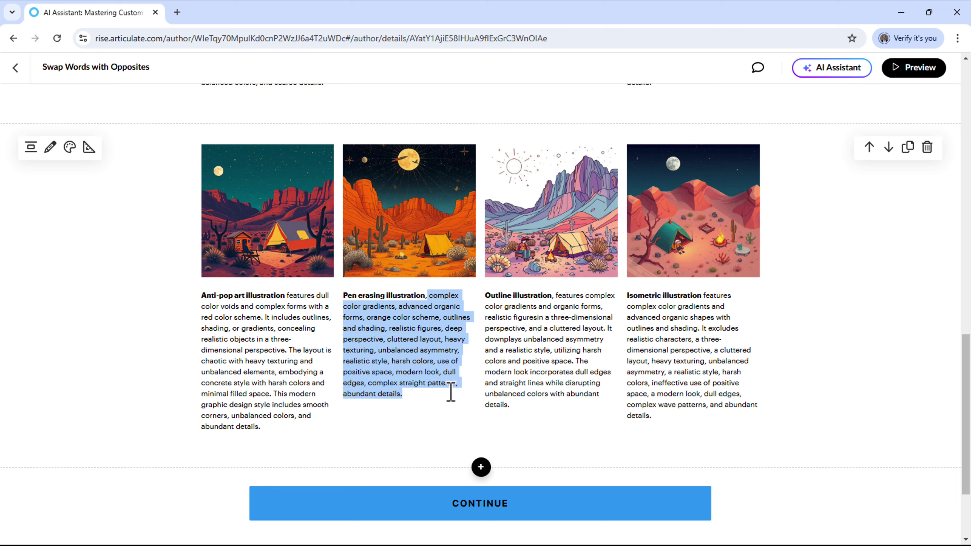
click(380, 329)
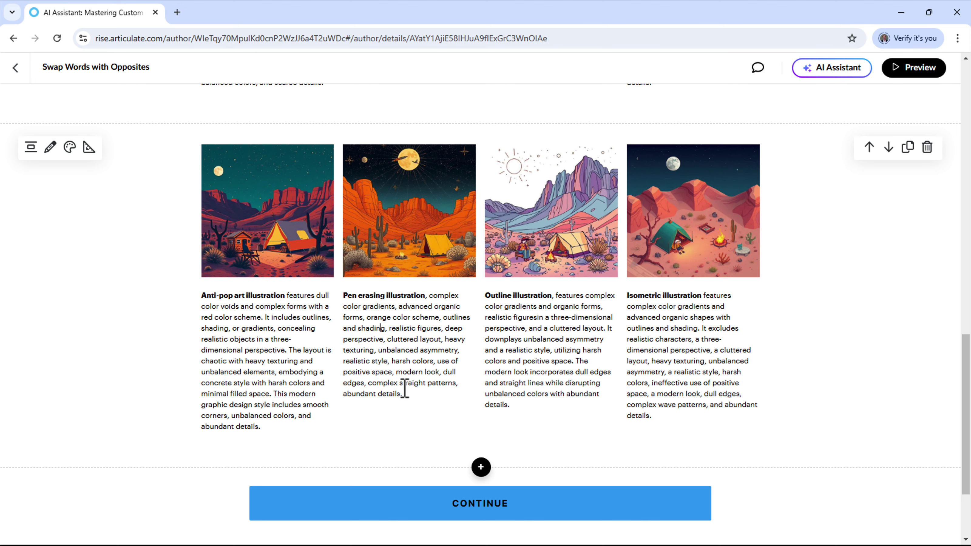
mouse_move(405, 389)
mouse_down()
mouse_move(396, 372)
mouse_move(432, 300)
mouse_up()
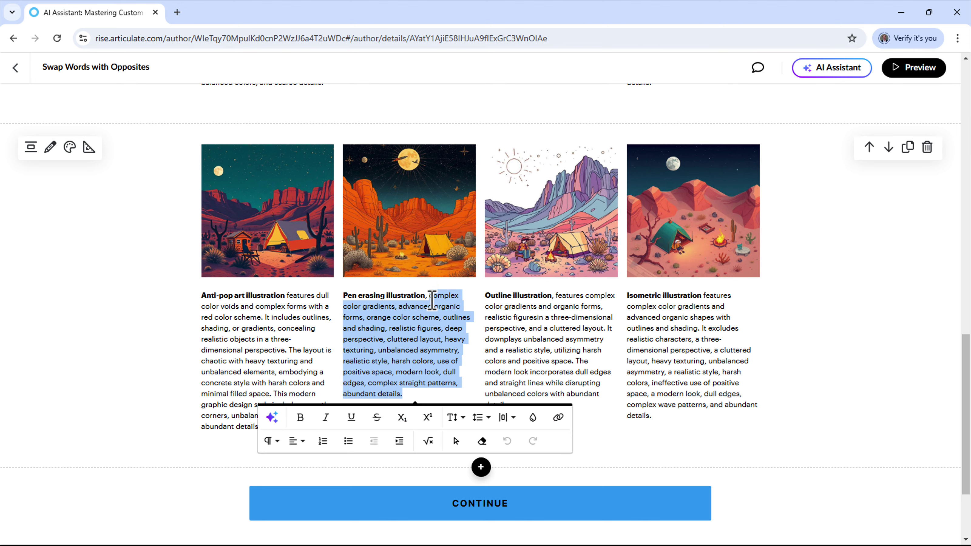
click(272, 417)
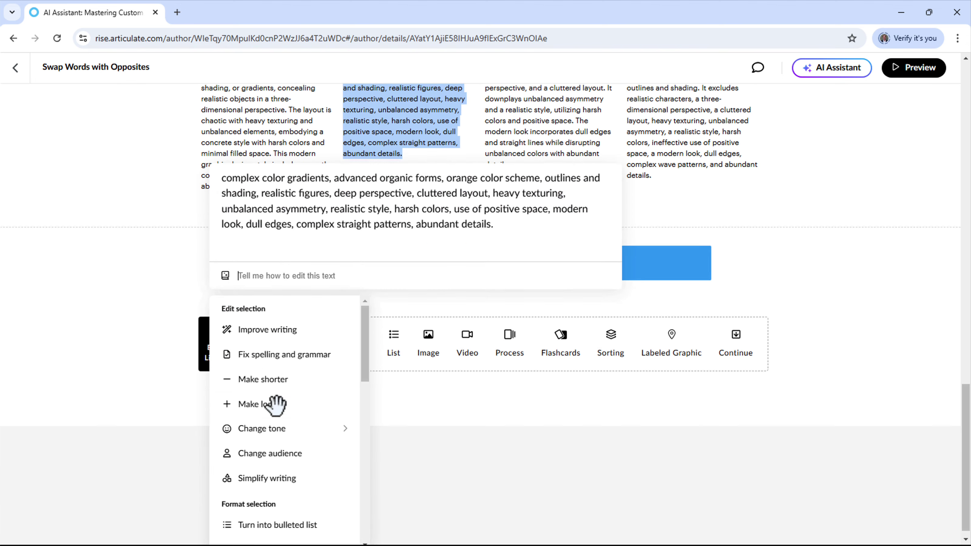
text(ords with their opposites or reversing their meanings while keeping the structure and context intact)
click(607, 269)
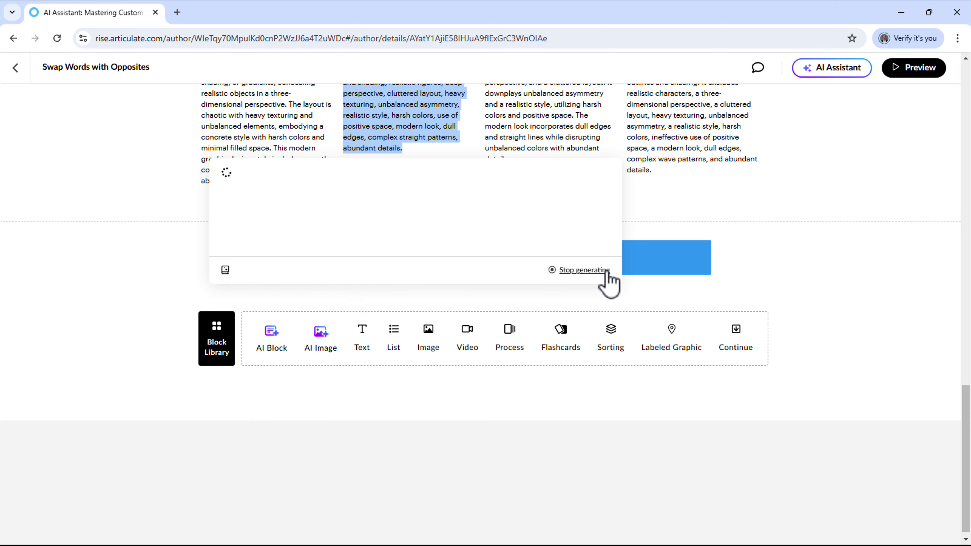
scroll(423, 214, up, 3)
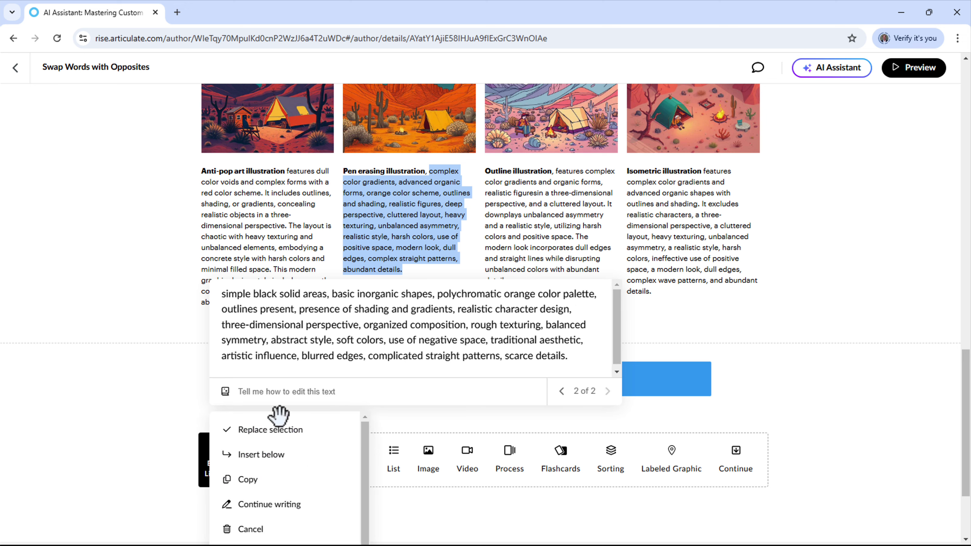
click(278, 429)
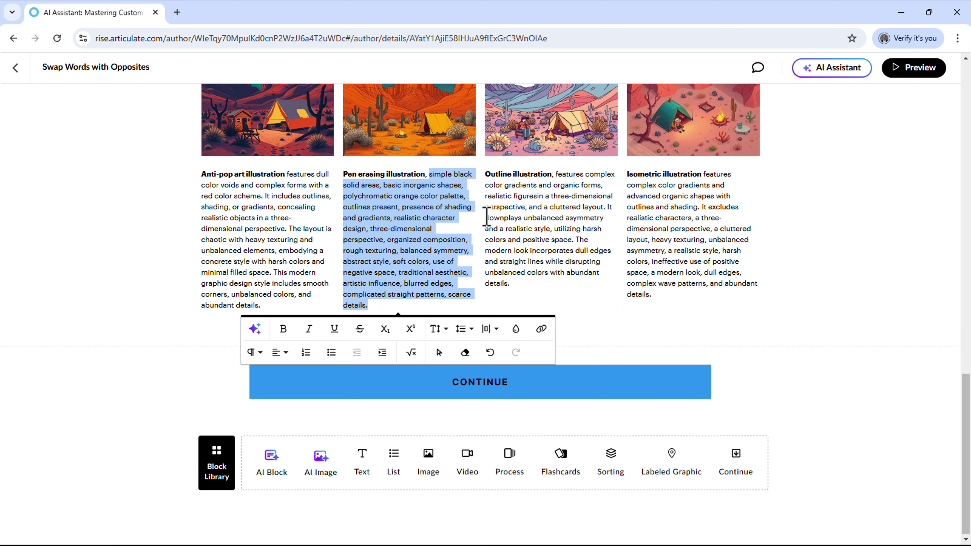
click(385, 176)
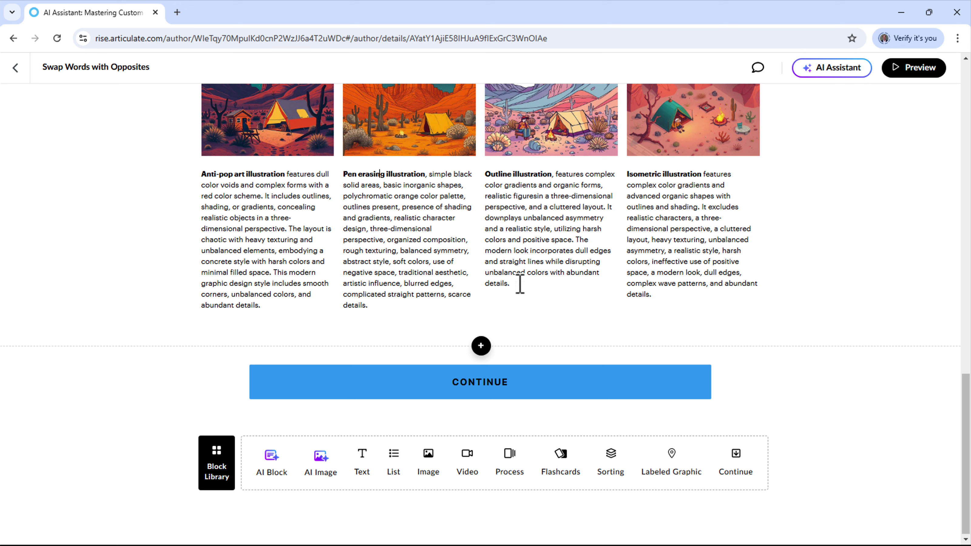
Correct "figuresin" to "figures in" in the outline illustration description and replace the whole description with an AI rewrite using opposite meanings
drag(520, 284, 485, 175)
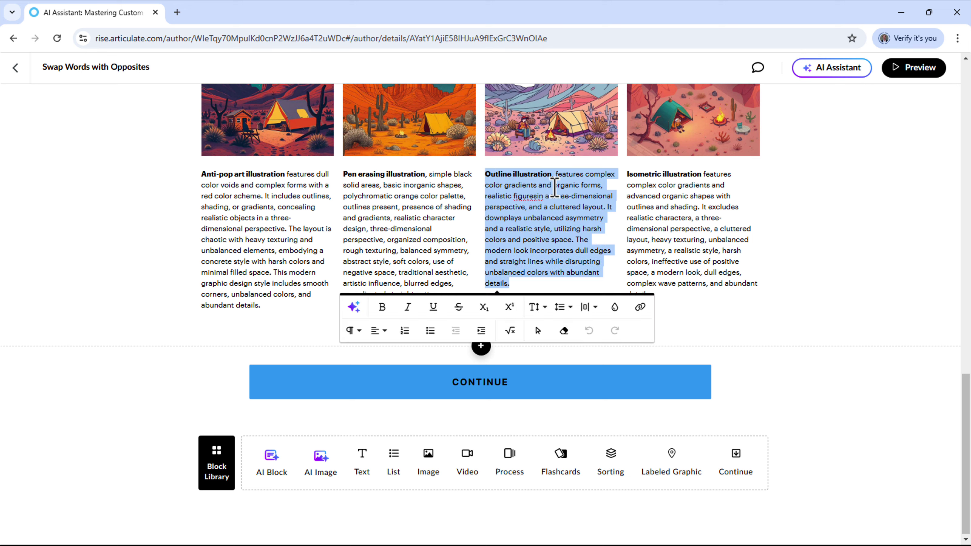
click(540, 196)
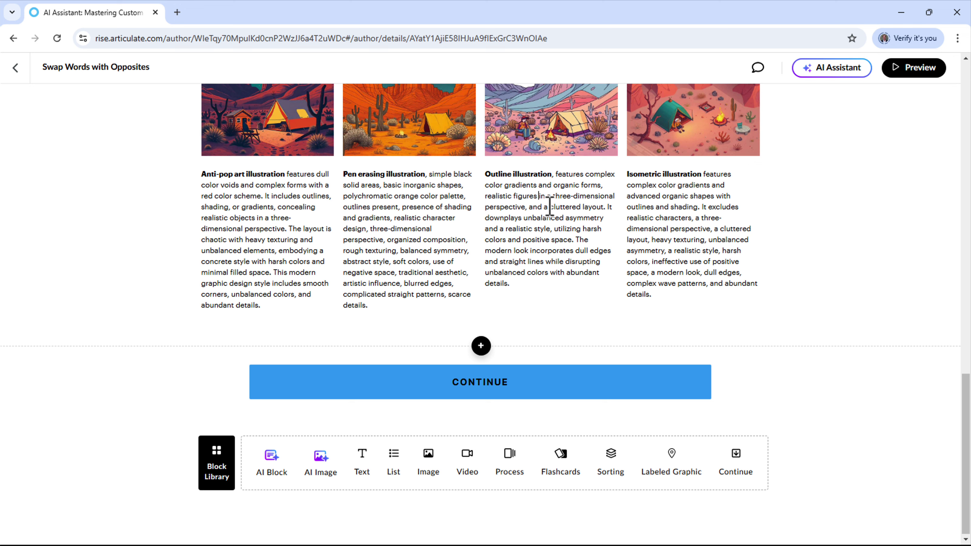
triple_click(528, 218)
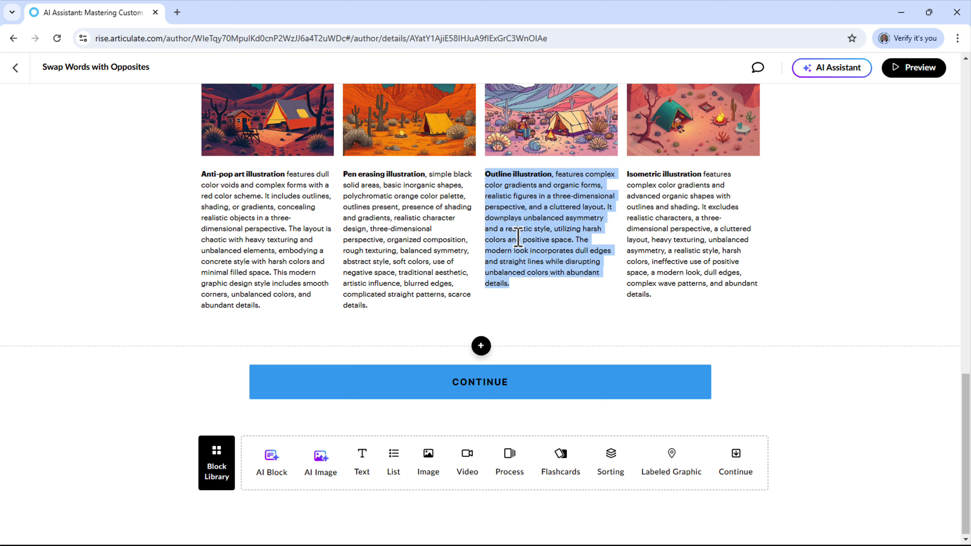
click(351, 307)
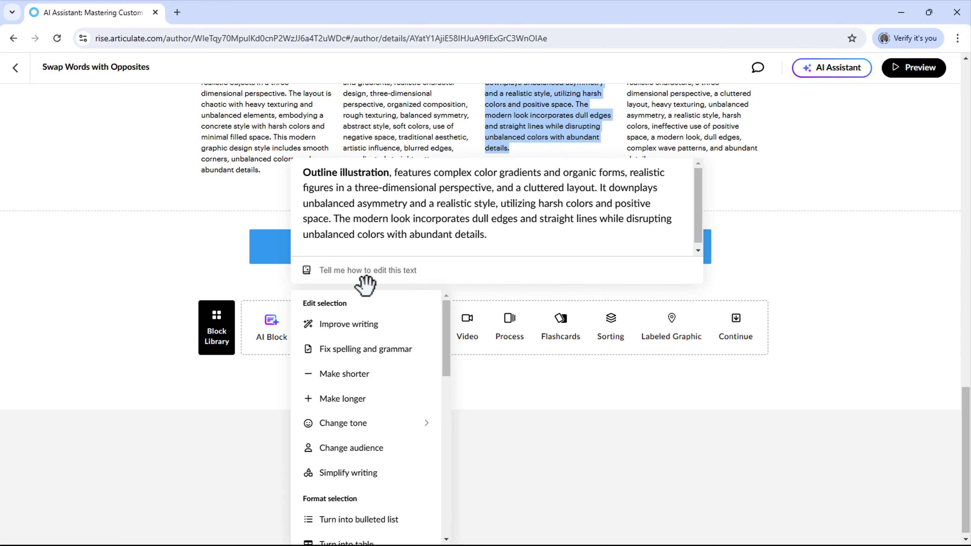
text(swap with their opposites or reversing their meanings while keeping the structure and context intact)
click(684, 270)
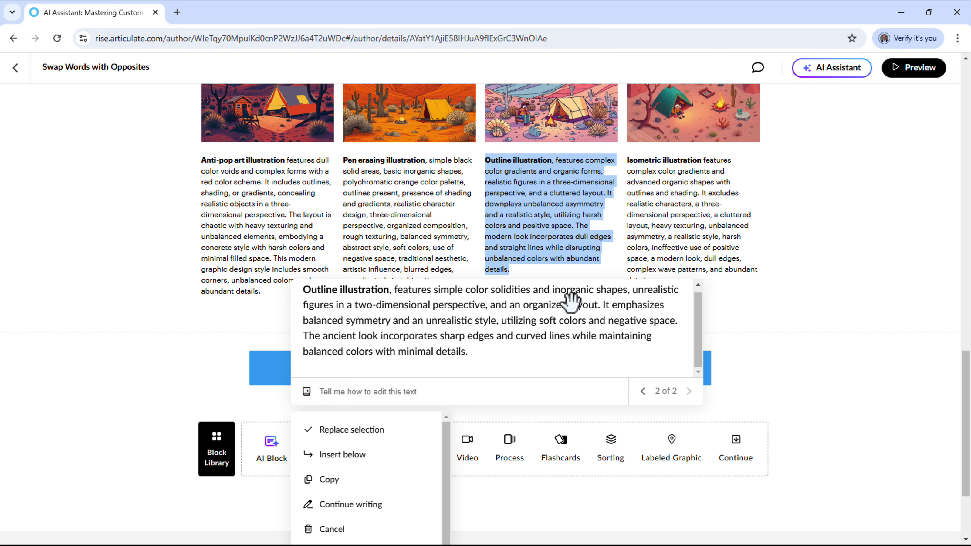
click(395, 432)
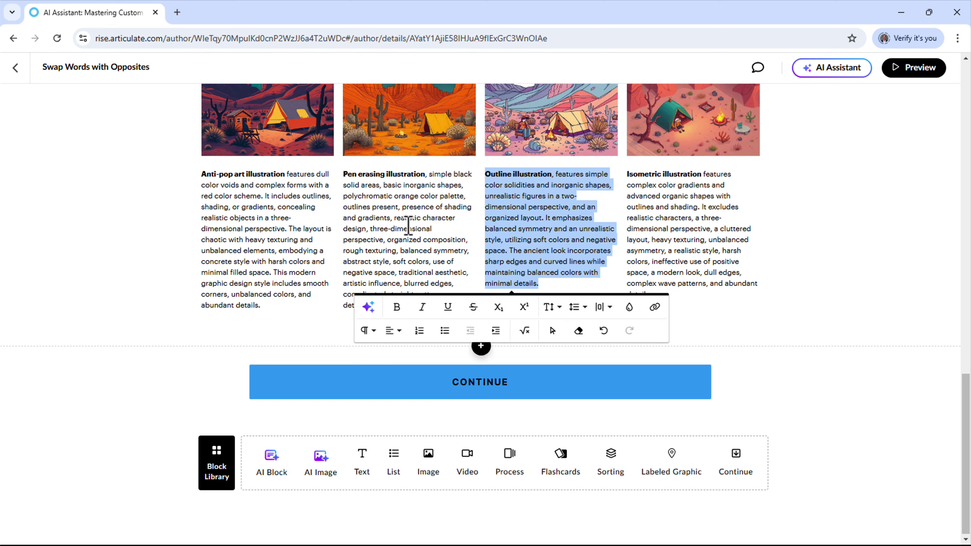
Copy the anti-pop art description from the duplicated grid's content and start replacing that item's image with AI
scroll(494, 227, up, 3)
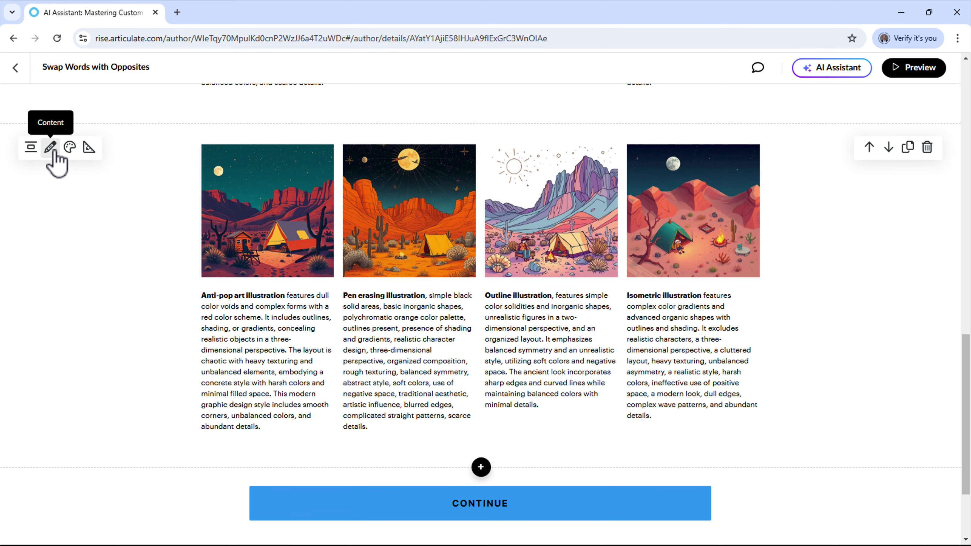
click(50, 147)
triple_click(147, 236)
key(ctrl+c)
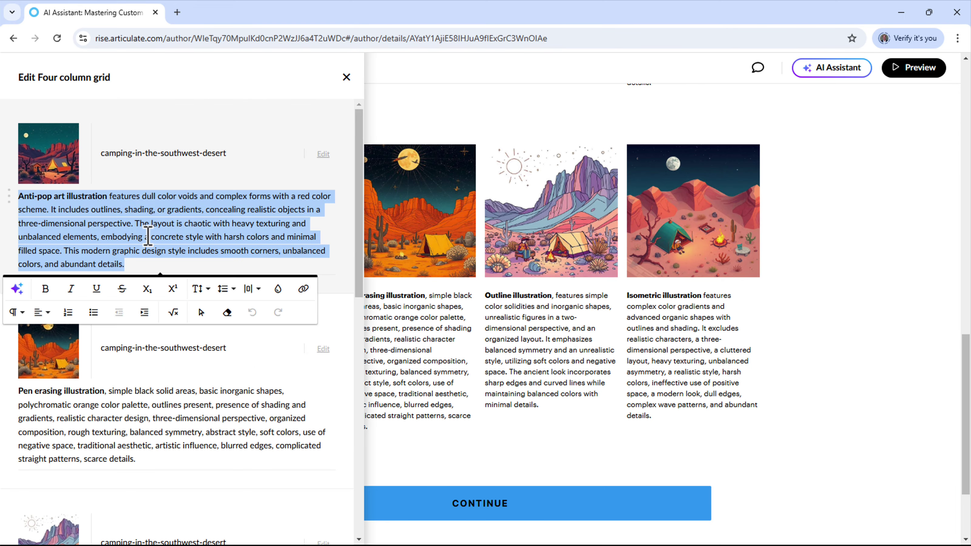
click(323, 154)
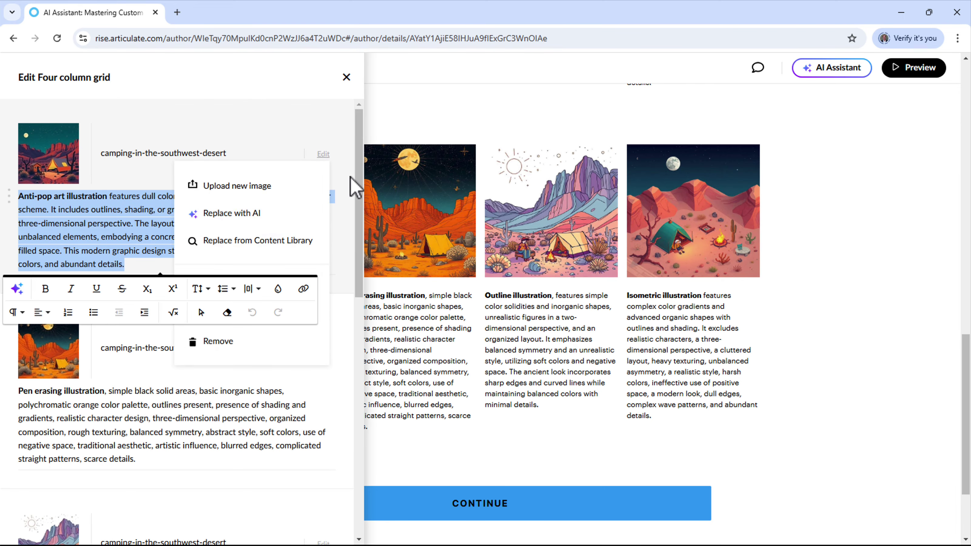
click(254, 223)
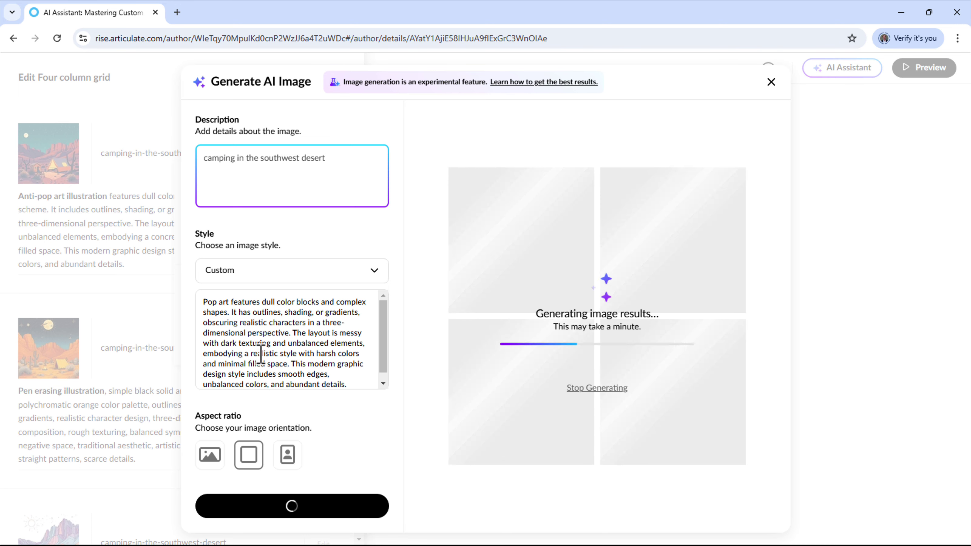
Replace the custom style text with the copied anti-pop art description, generate the images again, and insert the second result
double_click(279, 332)
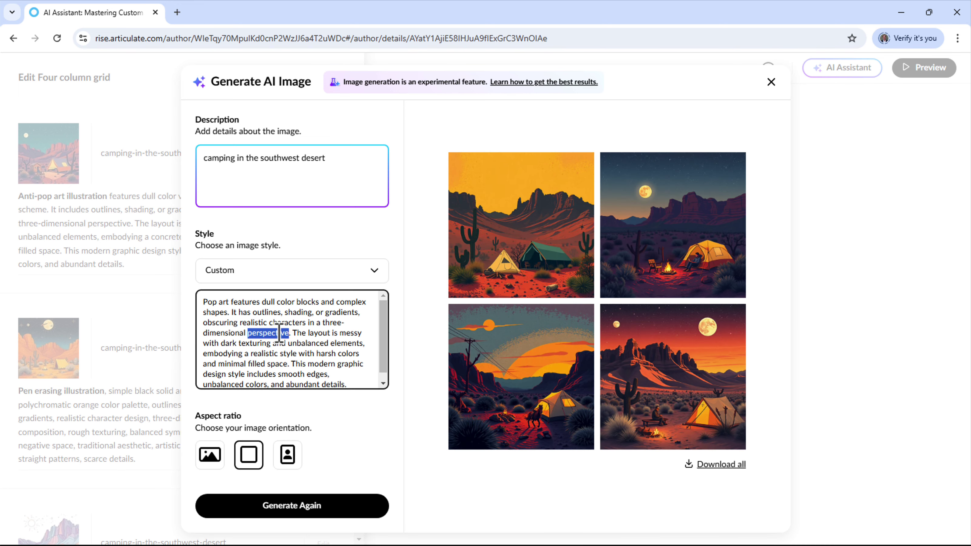
key(ctrl+a)
key(ctrl+v)
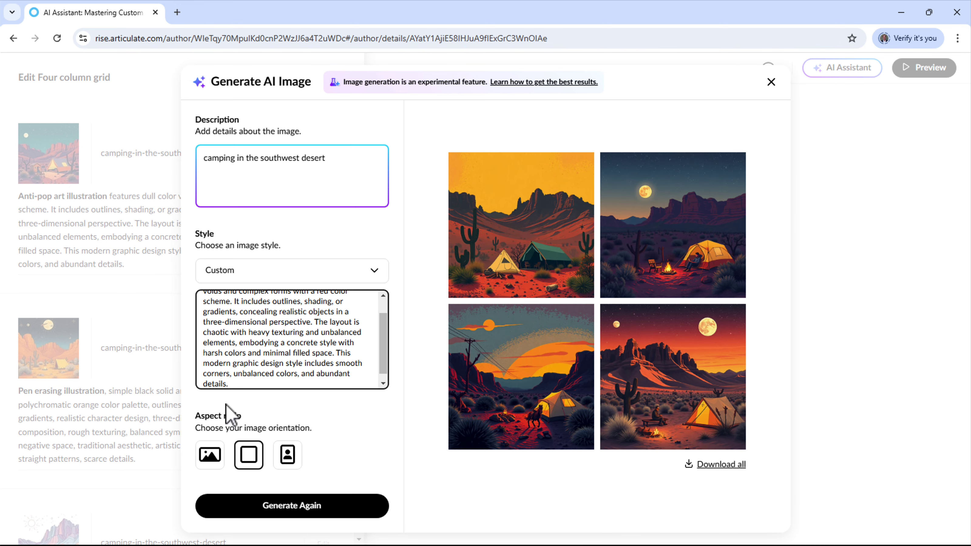
click(318, 506)
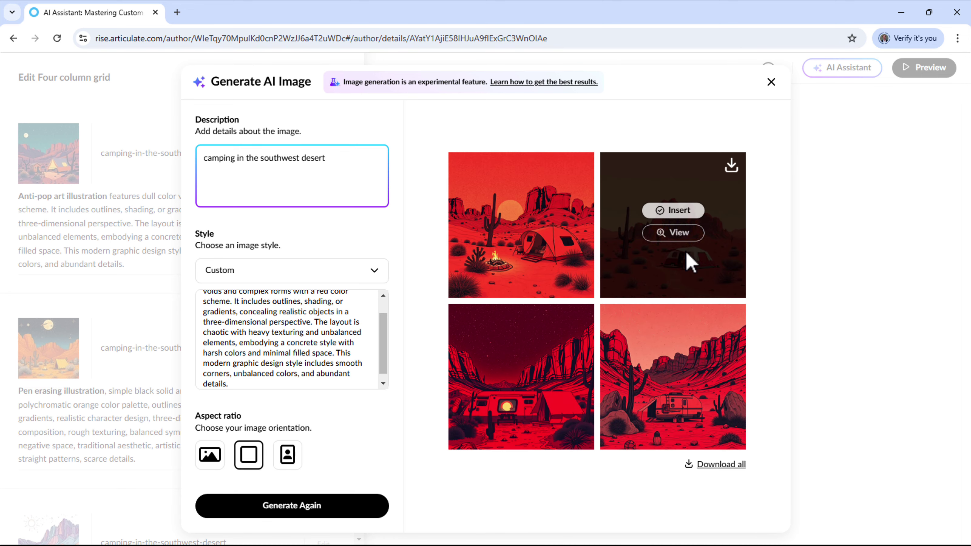
click(682, 213)
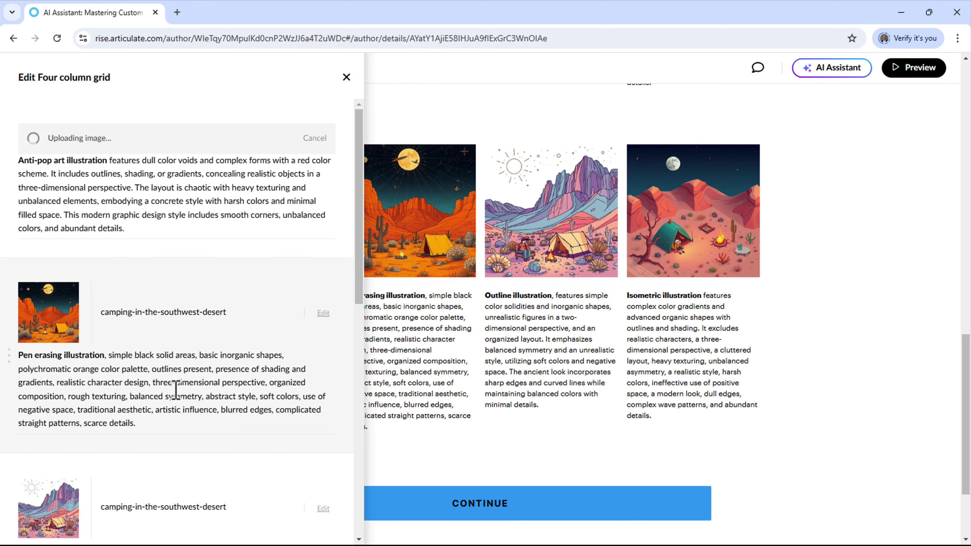
Copy the pen erasing illustration description from the duplicated grid's content and start replacing that item's image with AI
triple_click(162, 386)
key(ctrl+c)
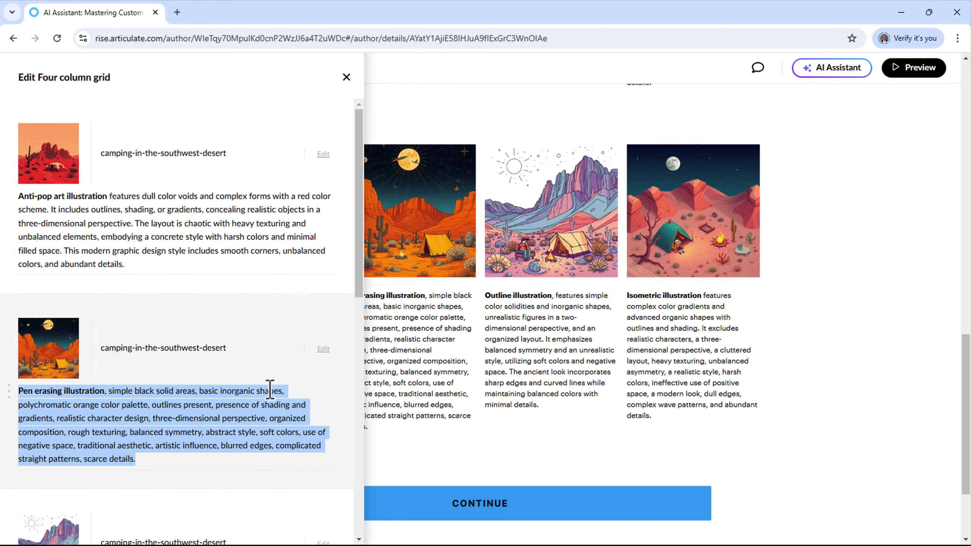
click(323, 349)
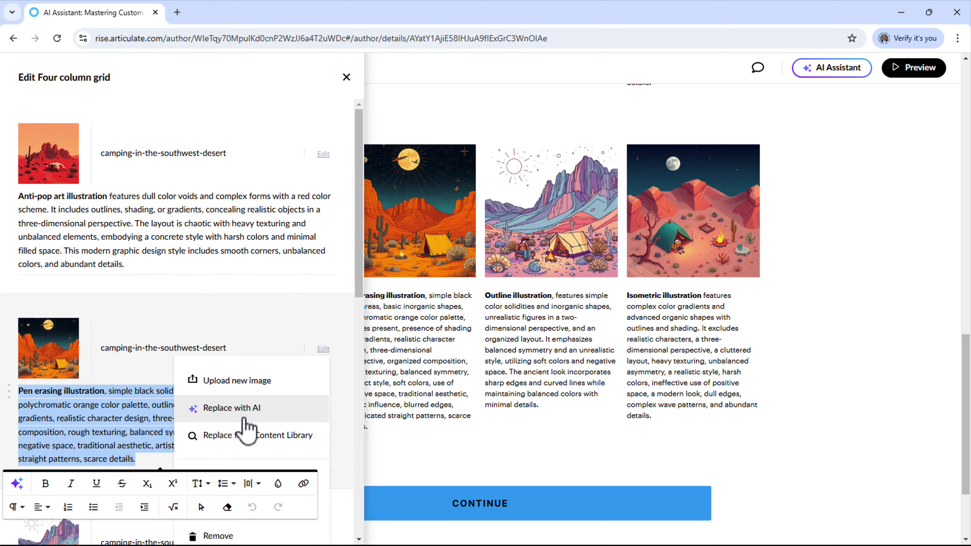
click(244, 418)
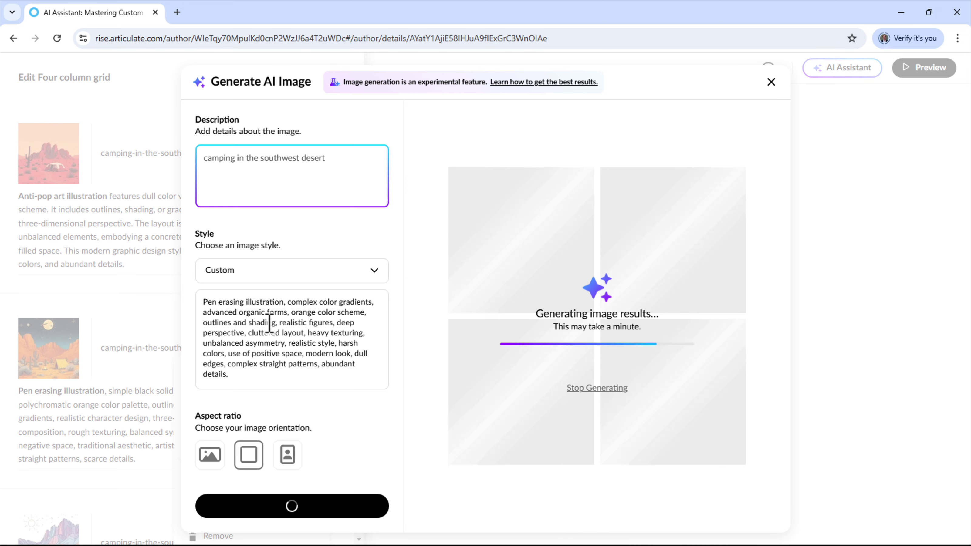
Replace the custom style text with the copied pen erasing description, generate the images again, and insert the third result
double_click(301, 306)
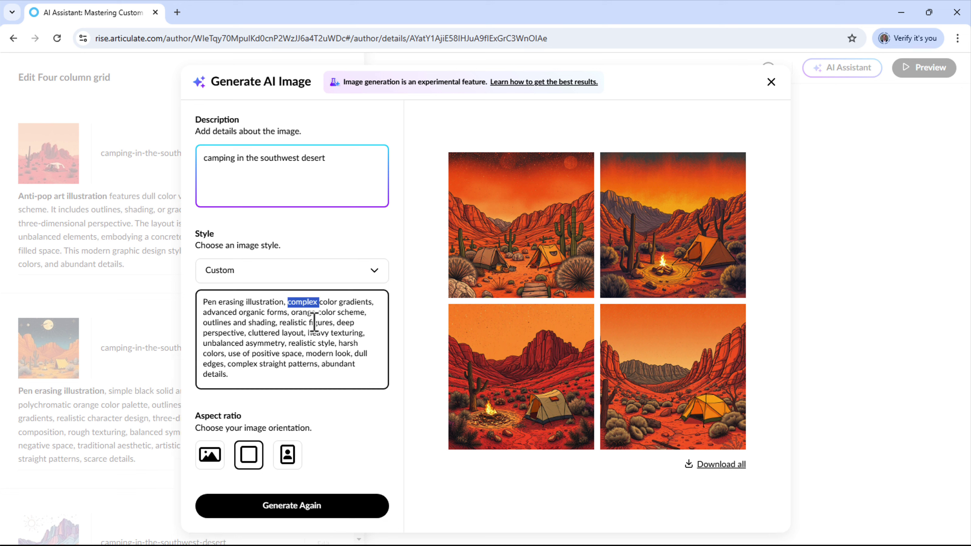
click(297, 321)
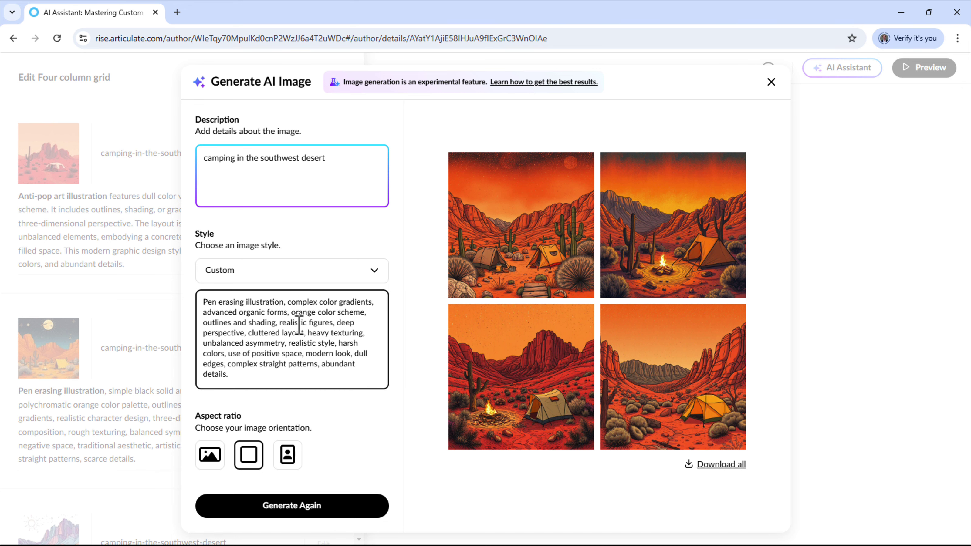
key(ctrl+a)
key(ctrl+v)
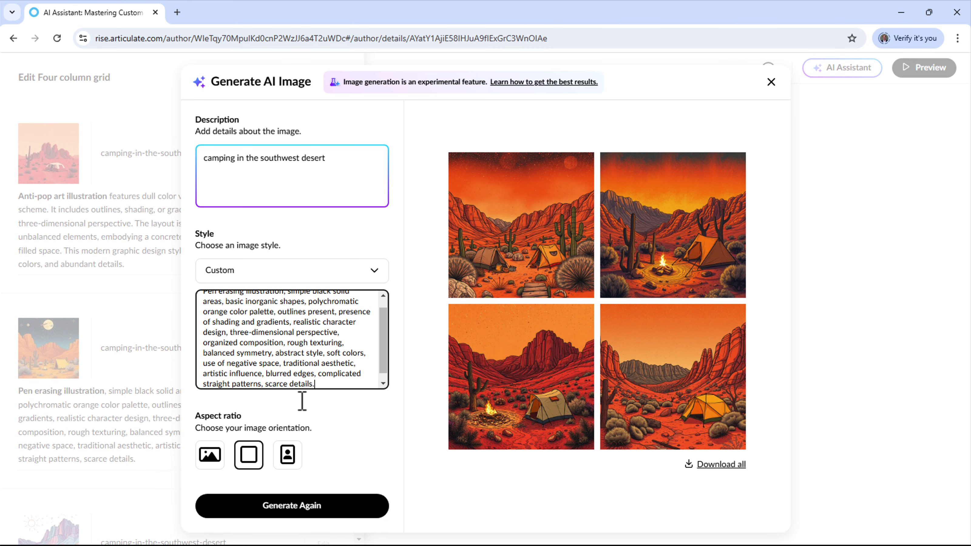
click(335, 511)
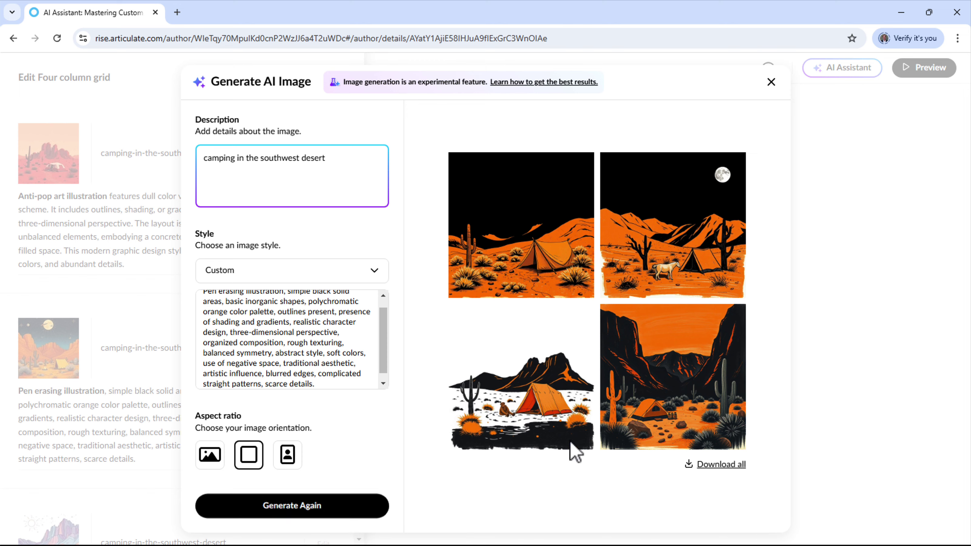
click(527, 363)
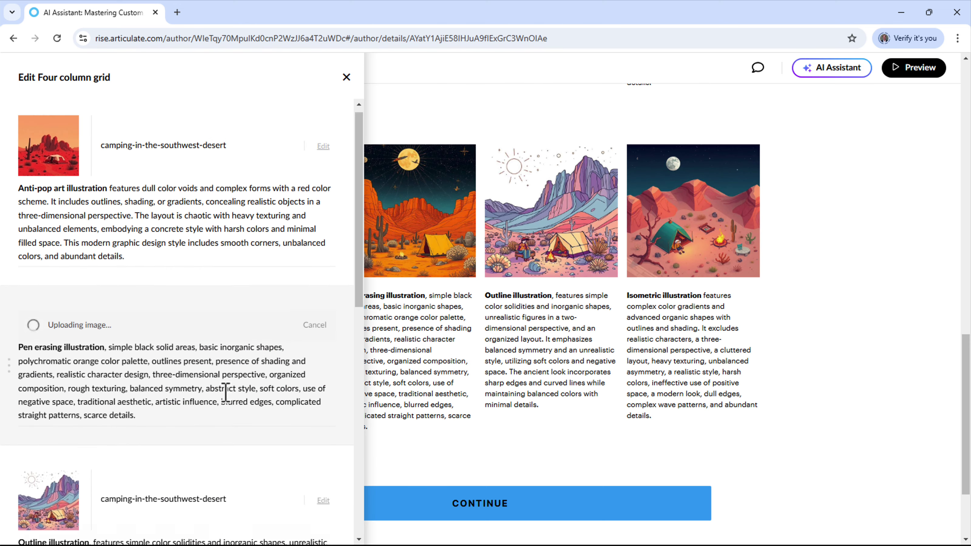
Copy the outline illustration description from the duplicated grid's content and start replacing that item's image with AI
scroll(227, 388, down, 3)
triple_click(142, 416)
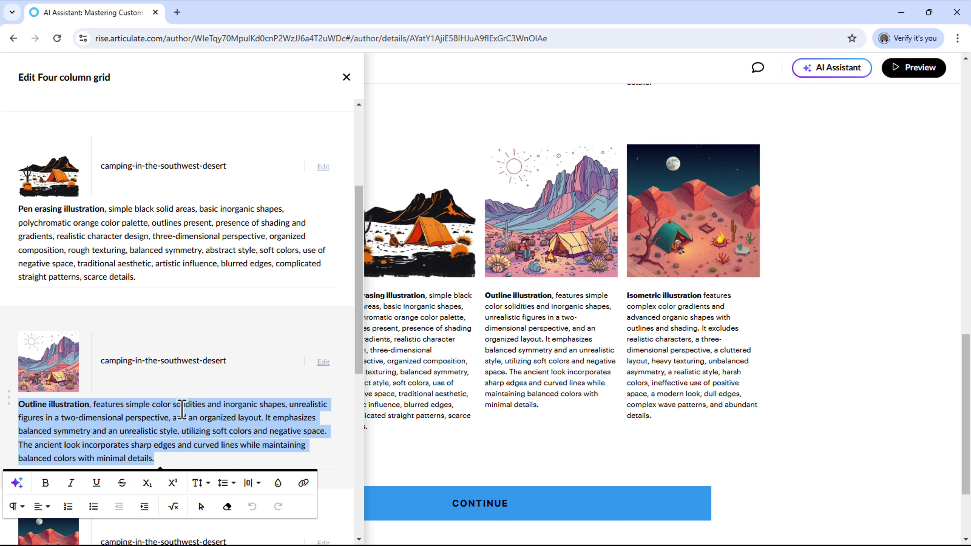
click(323, 362)
click(283, 421)
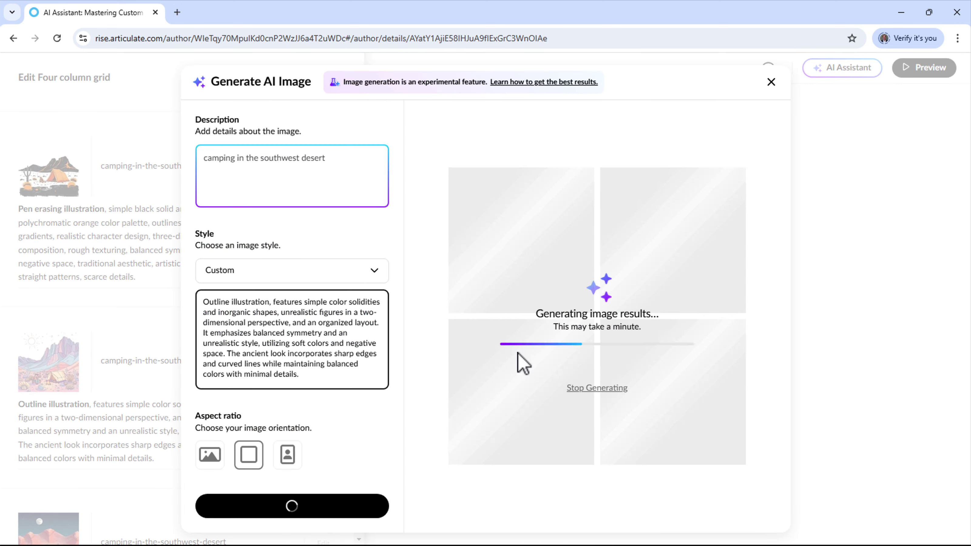
Generate images again with the outline description as the custom style, insert the first result, and close the grid's content editor
click(305, 510)
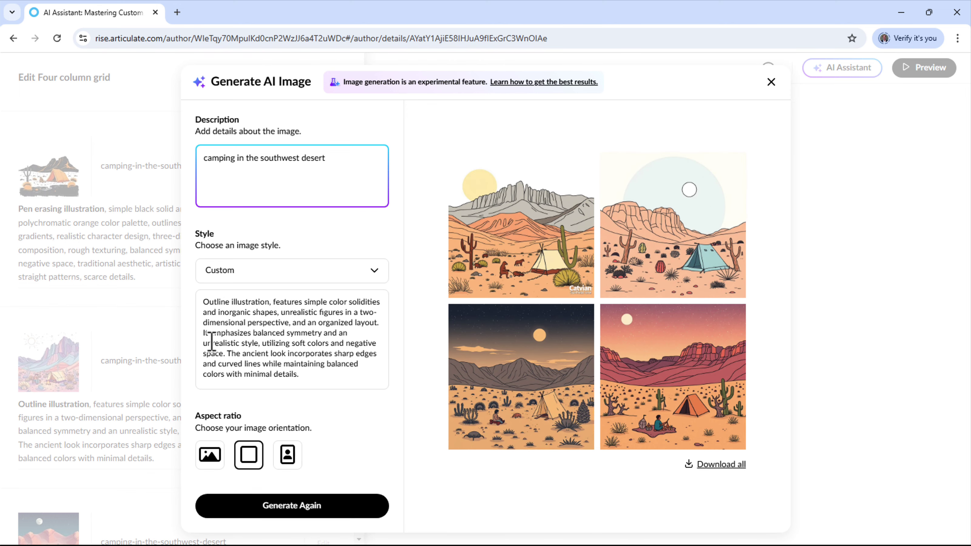
mouse_move(527, 240)
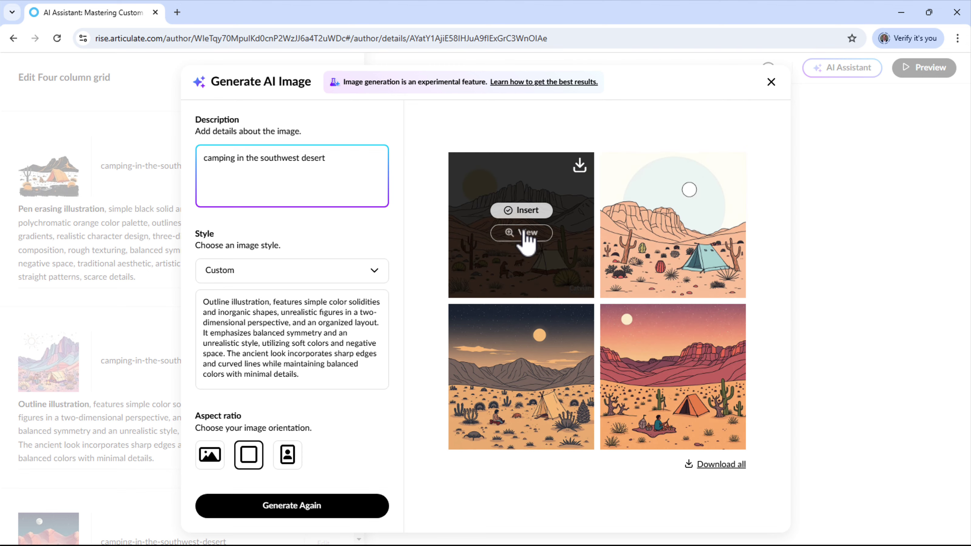
click(524, 211)
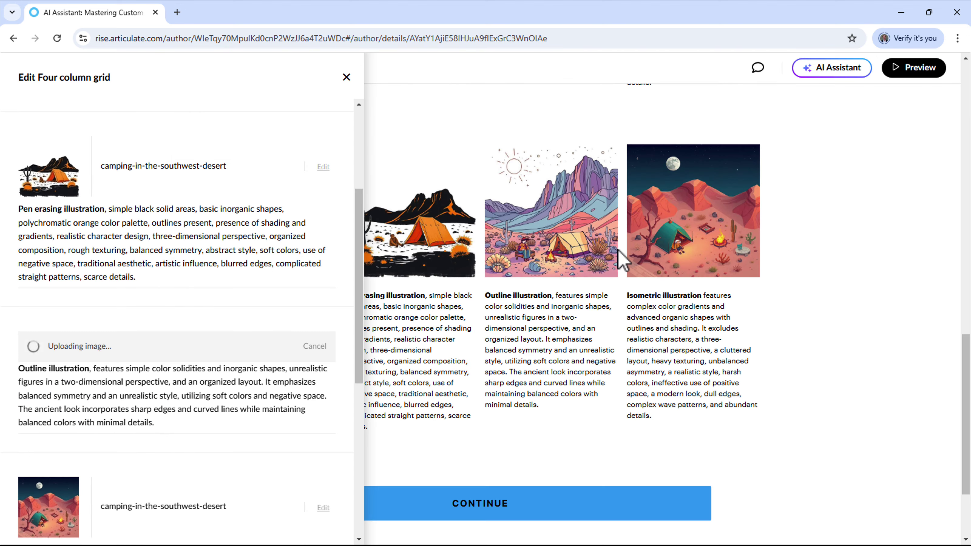
click(539, 391)
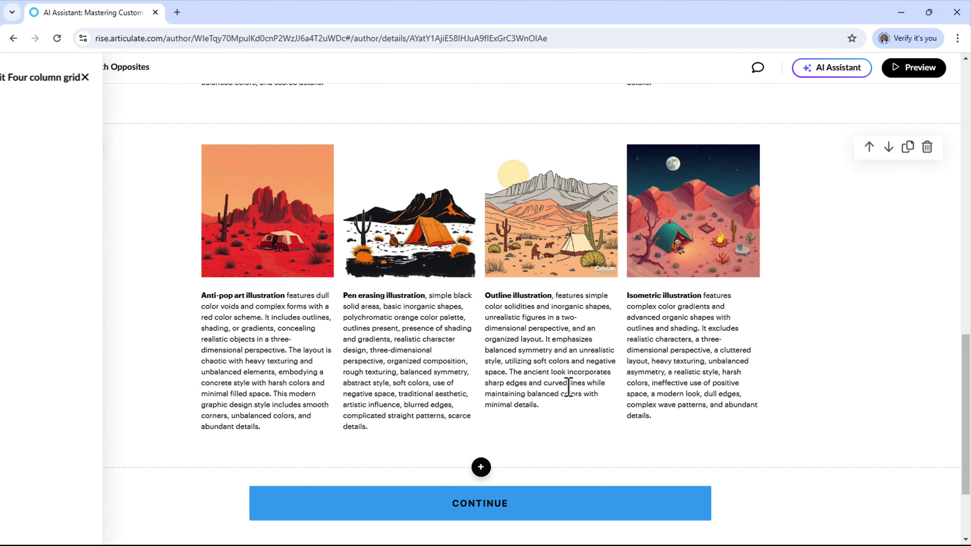
Compare the original grid's images and style descriptions with the regenerated ones in the duplicated grid
scroll(568, 388, up, 6)
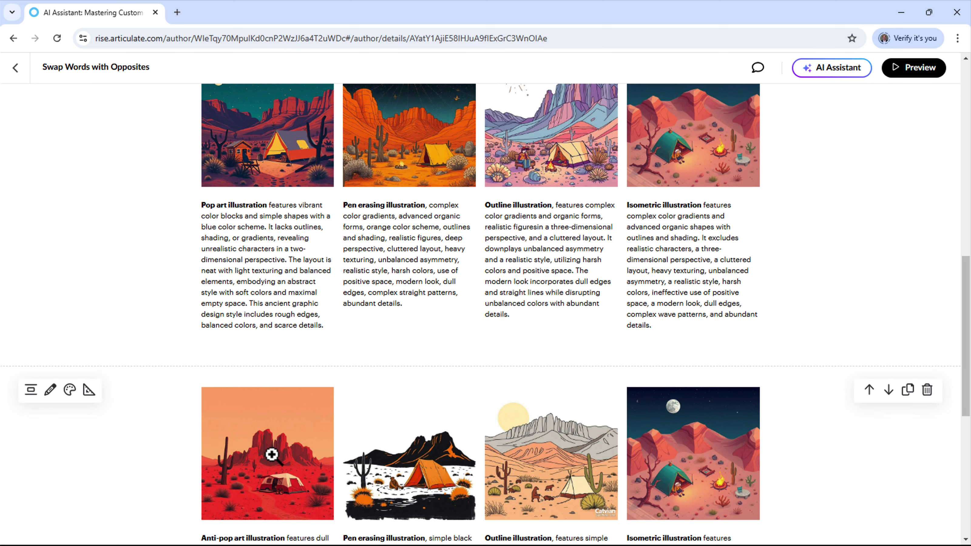
scroll(290, 481, down, 1)
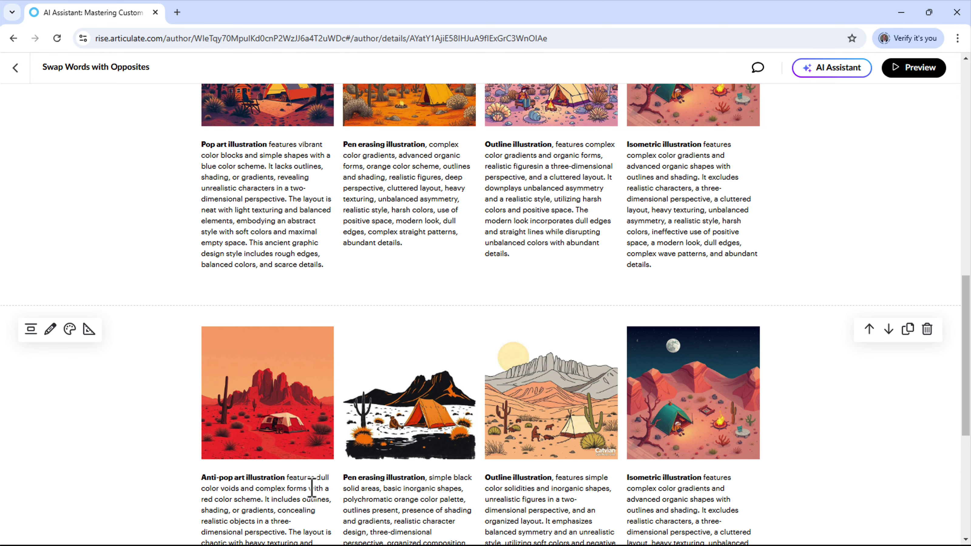
scroll(312, 488, up, 2)
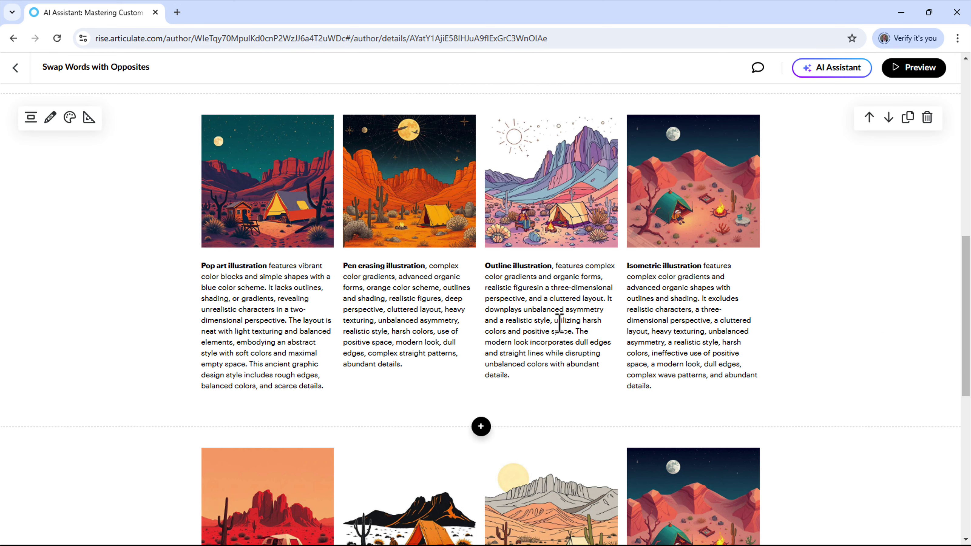
scroll(560, 324, down, 1)
drag(553, 210, 485, 208)
click(560, 305)
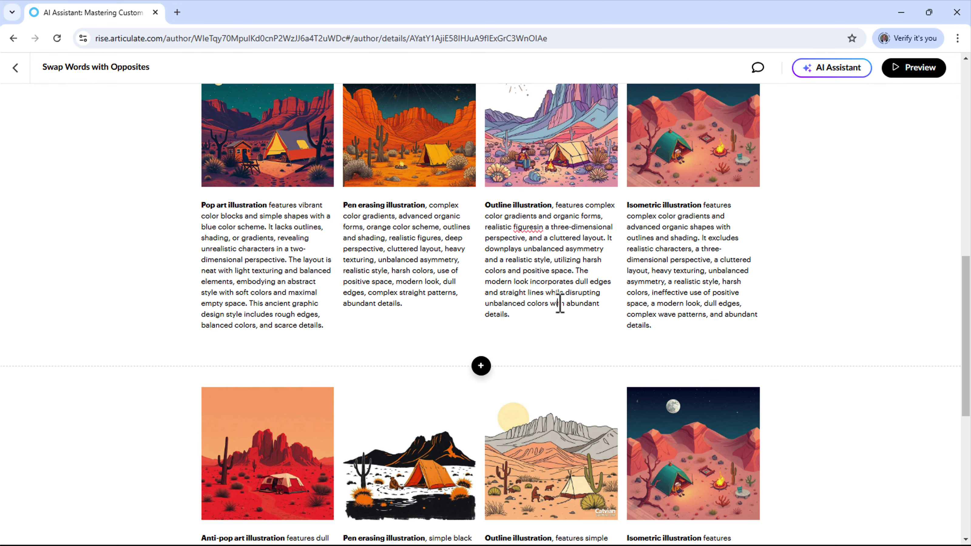
scroll(560, 304, down, 2)
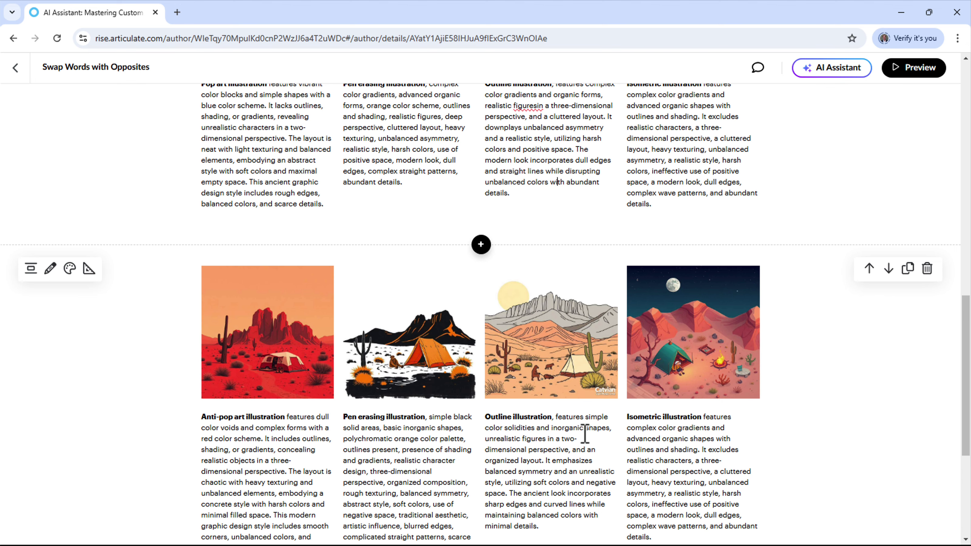
View the new outline illustration and the original one enlarged to compare how their figures and details differ
click(565, 373)
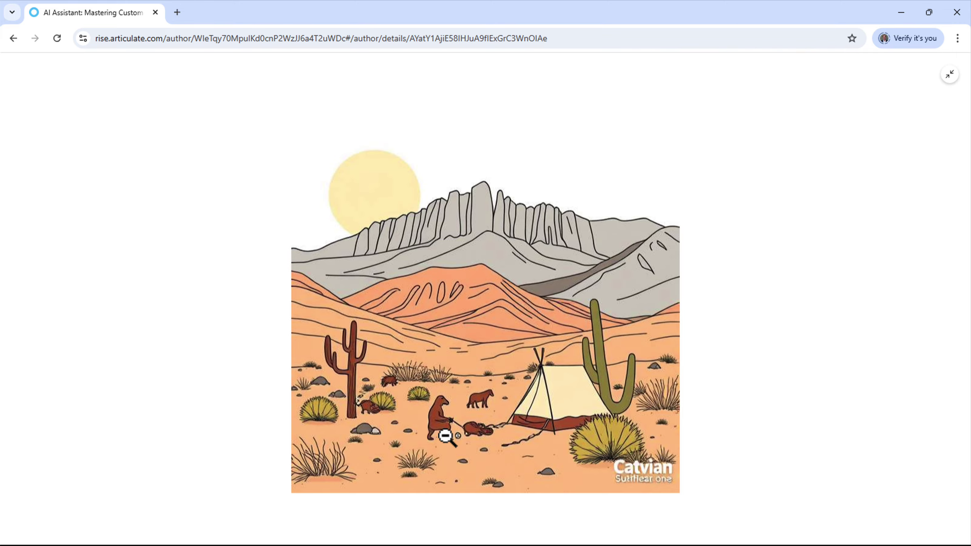
click(473, 436)
scroll(556, 352, up, 3)
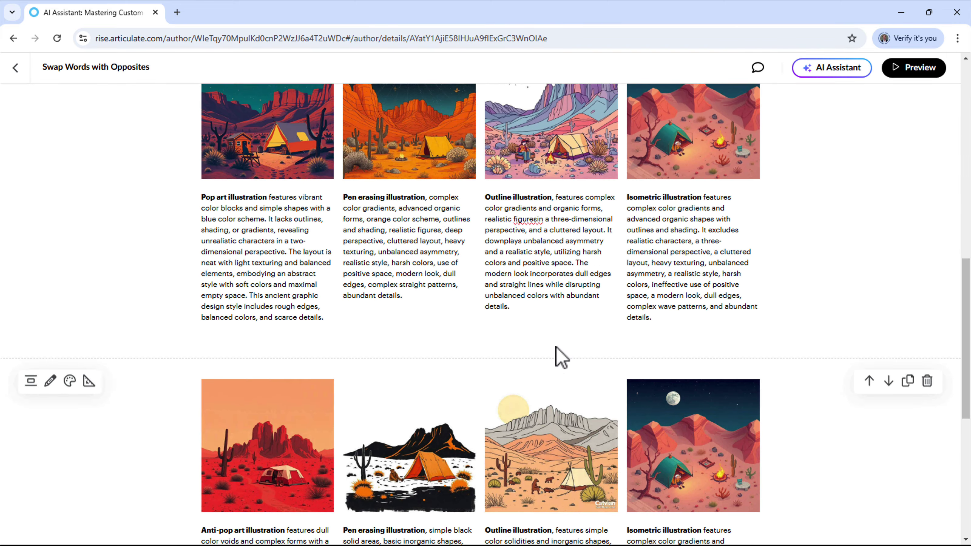
click(552, 160)
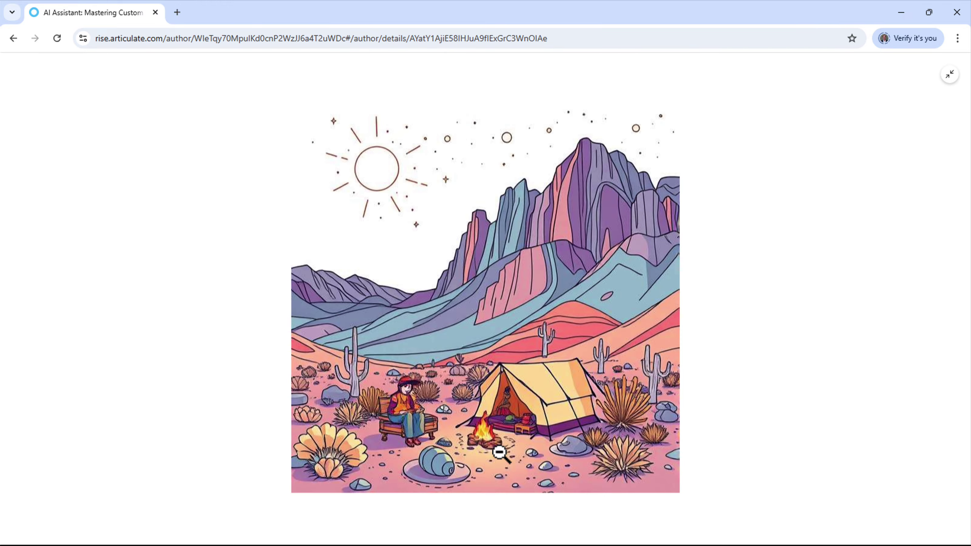
click(499, 453)
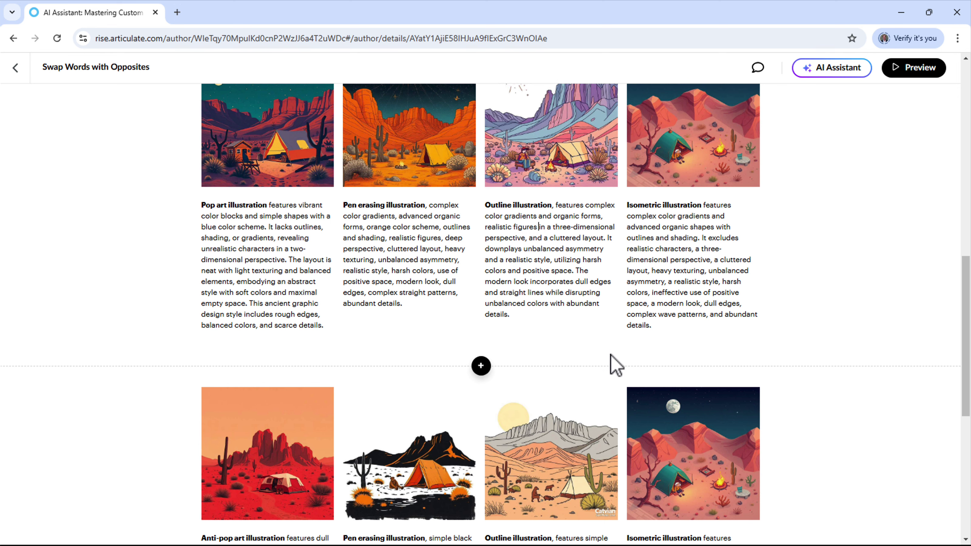
scroll(611, 355, down, 3)
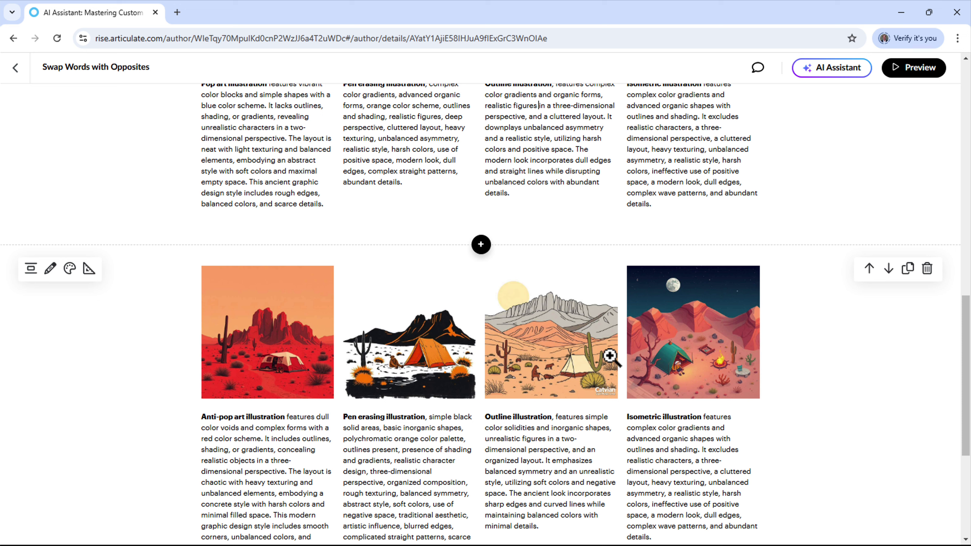
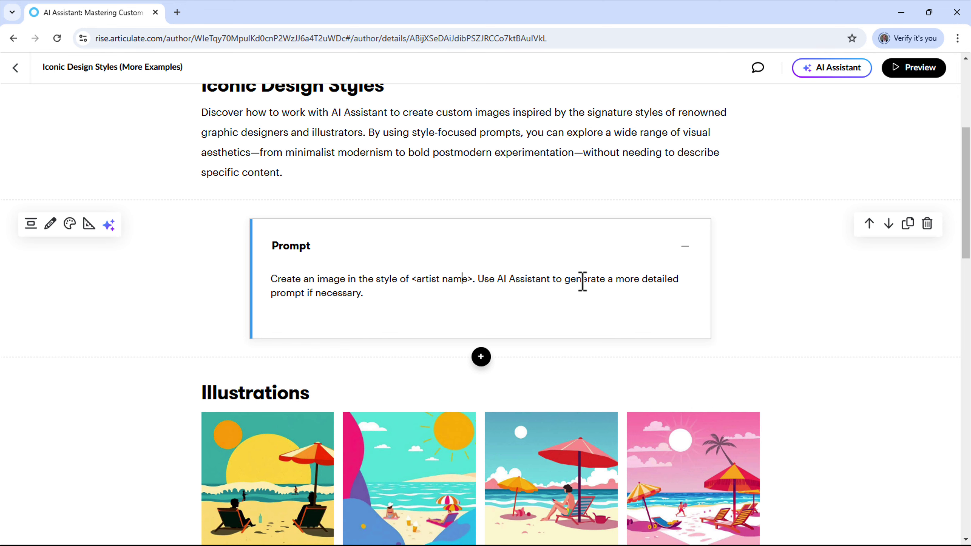
In the Iconic Design Styles lesson, view the Saul Bass, Paula Scher and first Milton Glaser illustrations enlarged
scroll(600, 323, down, 5)
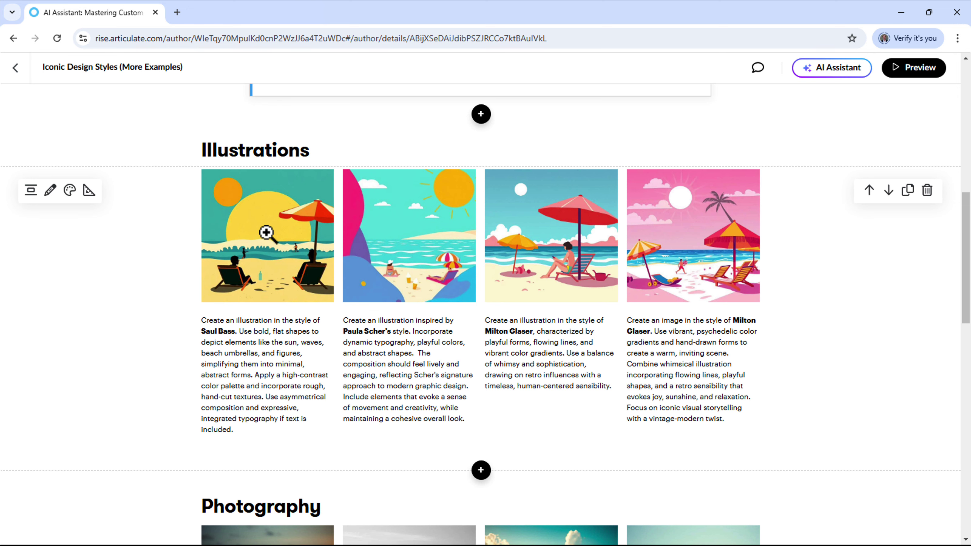
click(265, 233)
click(495, 313)
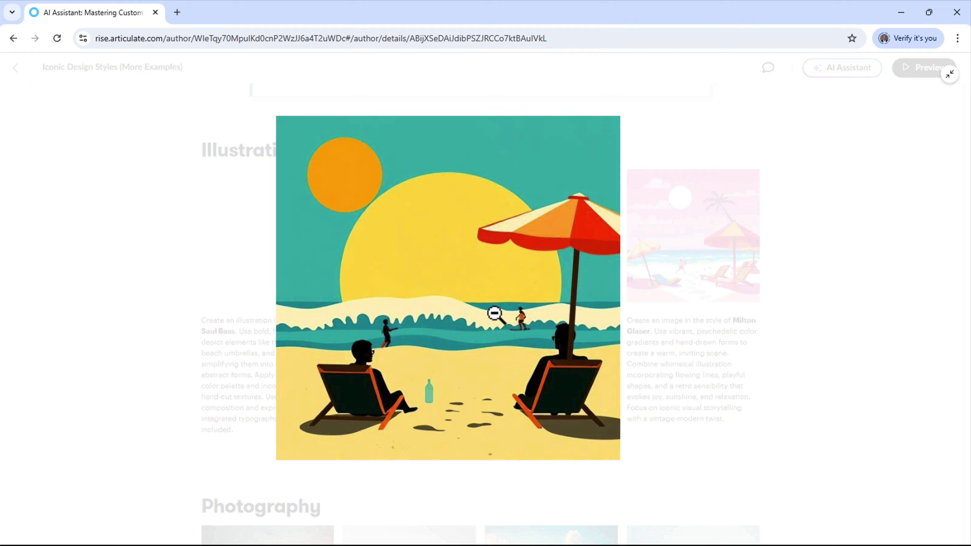
click(384, 265)
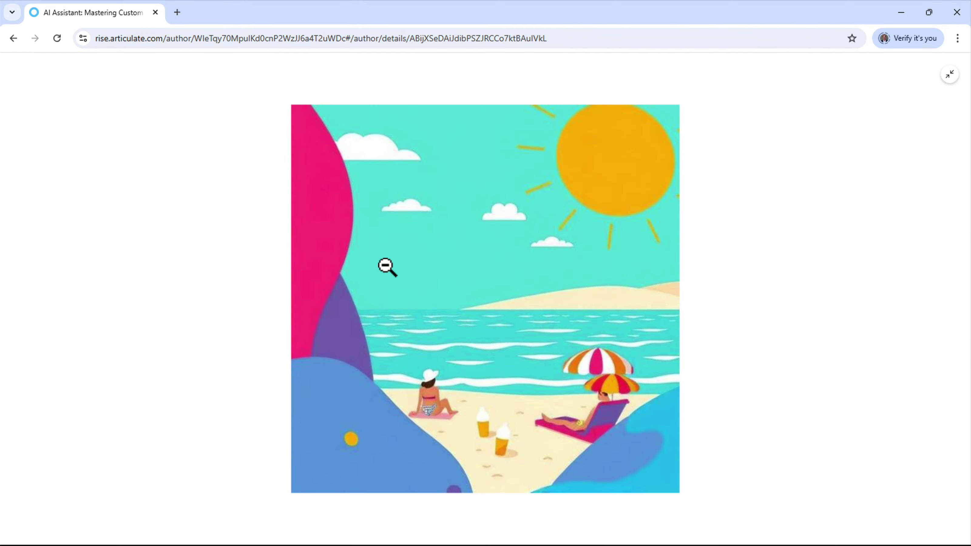
click(387, 267)
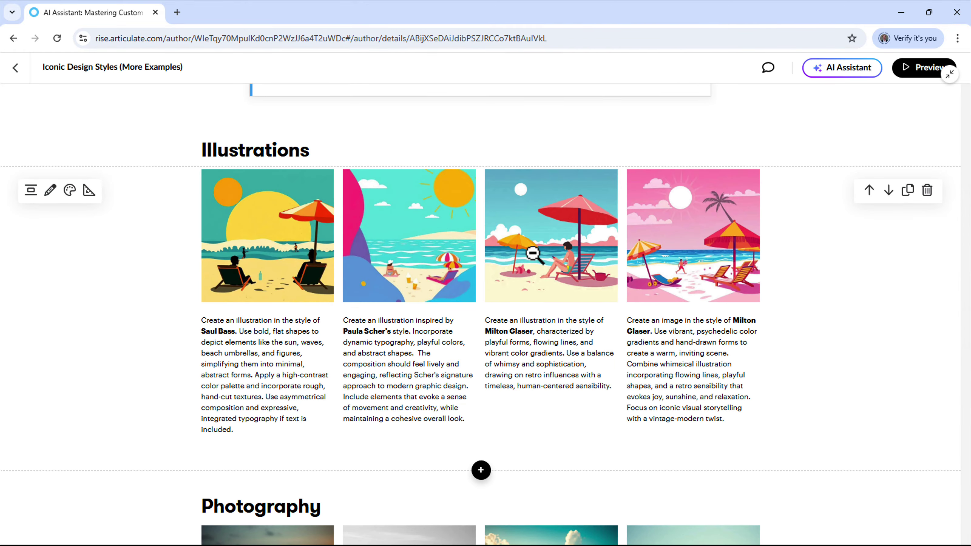
click(533, 252)
click(534, 253)
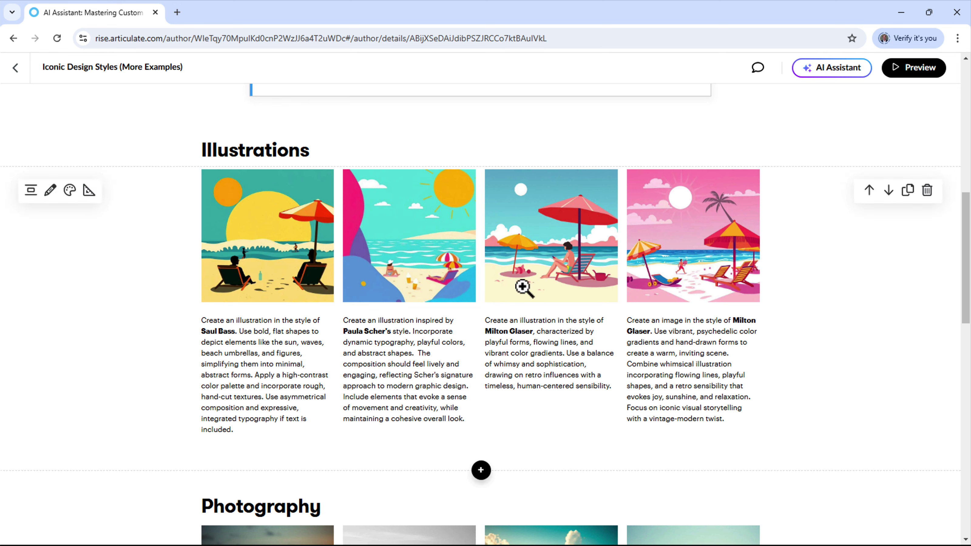
In the Photography section, view the Annie Leibovitz and Ansel Adams style images enlarged
scroll(521, 292, down, 5)
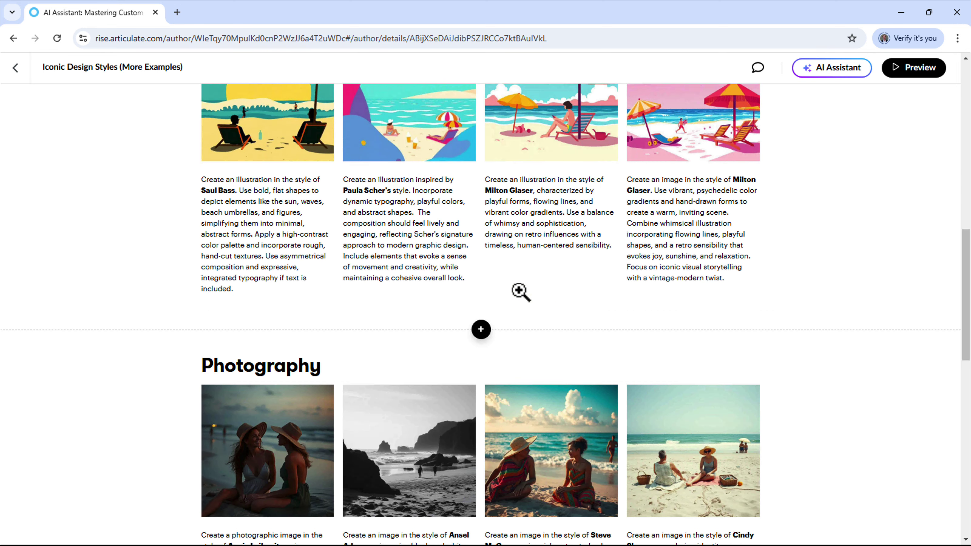
scroll(517, 294, down, 3)
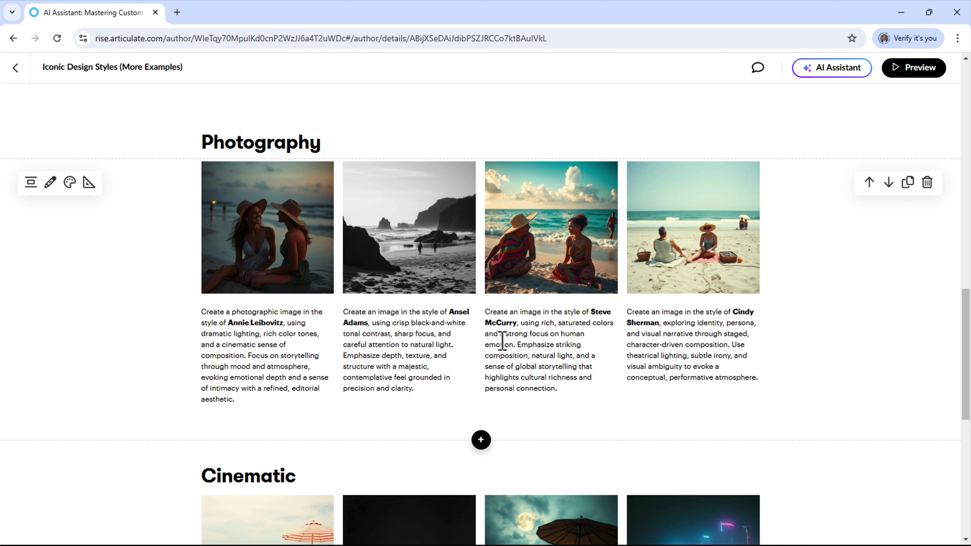
click(280, 254)
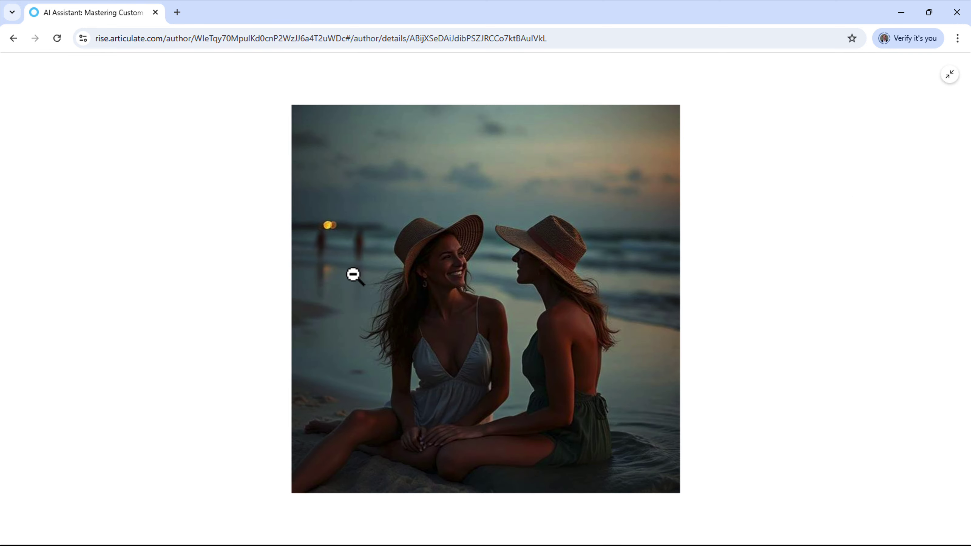
click(513, 274)
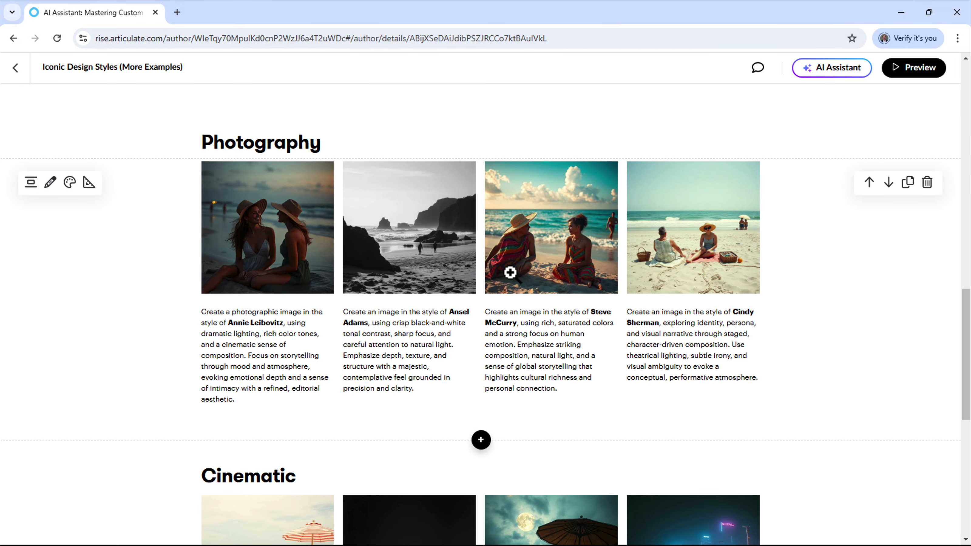
click(408, 276)
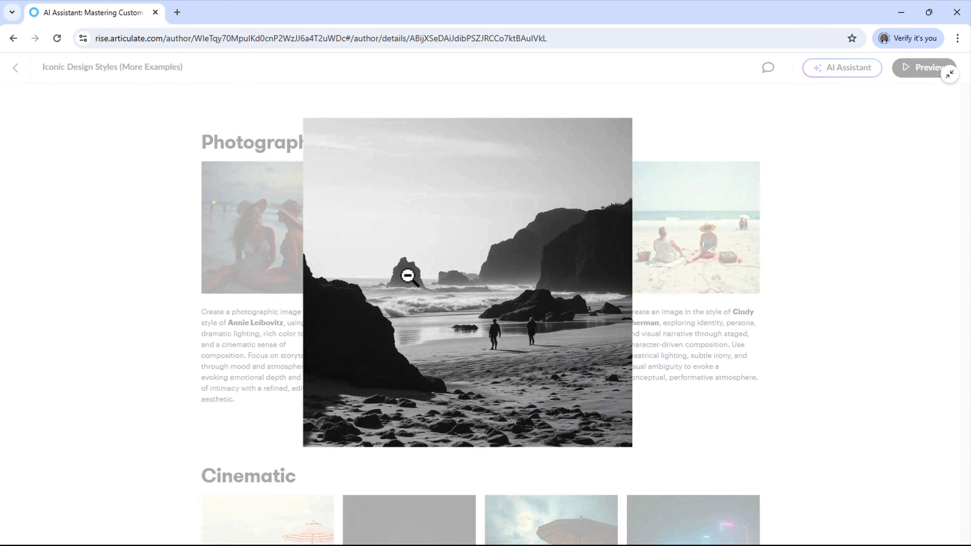
click(478, 289)
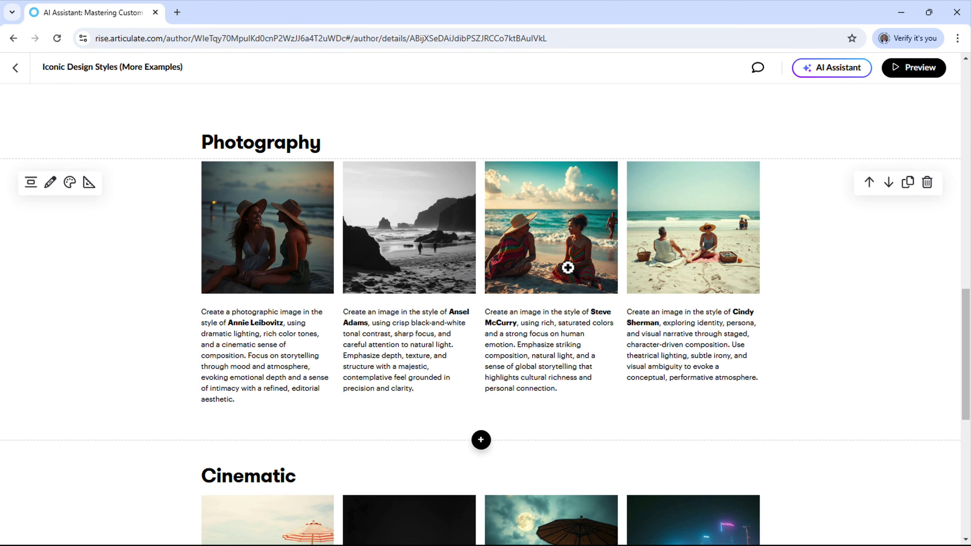
In the Cinematic section, view the Wes Anderson, Tim Burton and Blade Runner-inspired cyberpunk images enlarged
scroll(704, 296, down, 4)
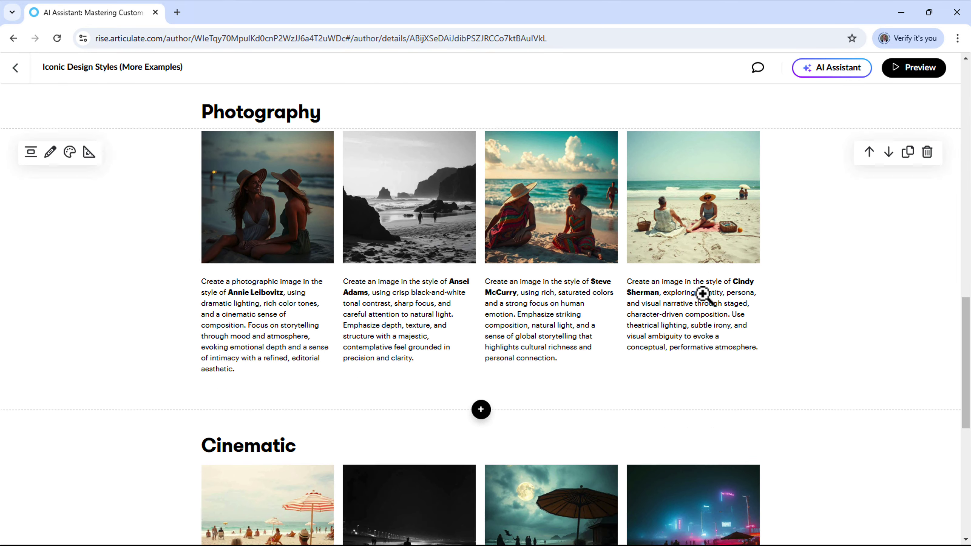
scroll(704, 296, down, 2)
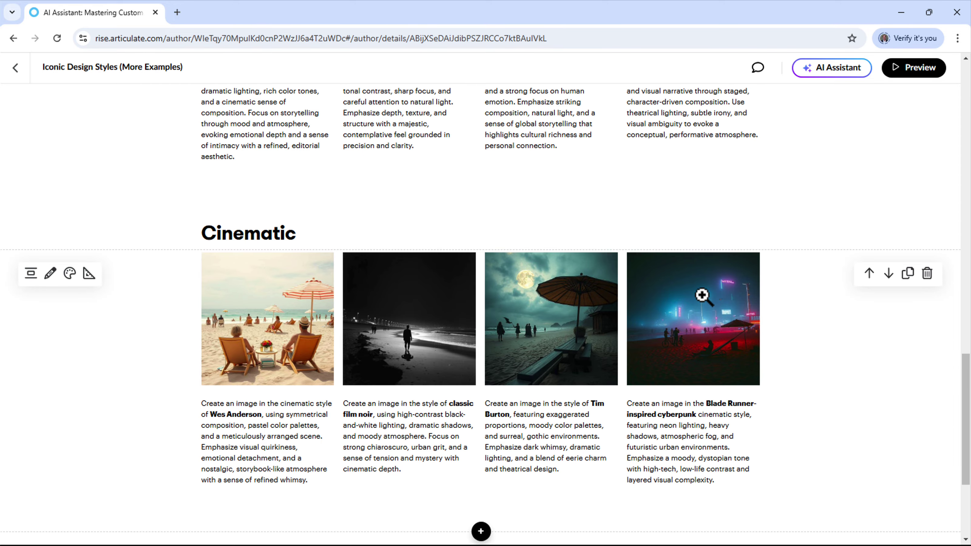
click(241, 336)
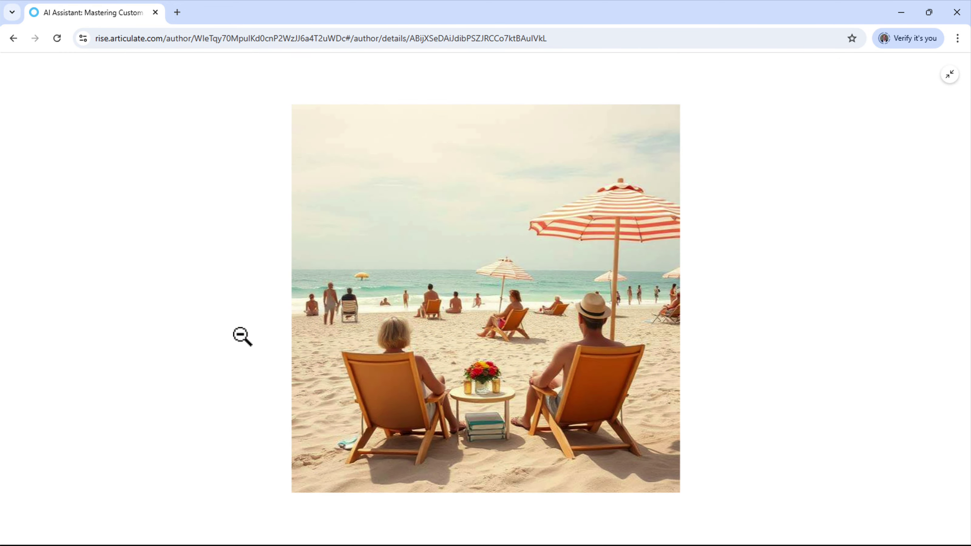
click(436, 337)
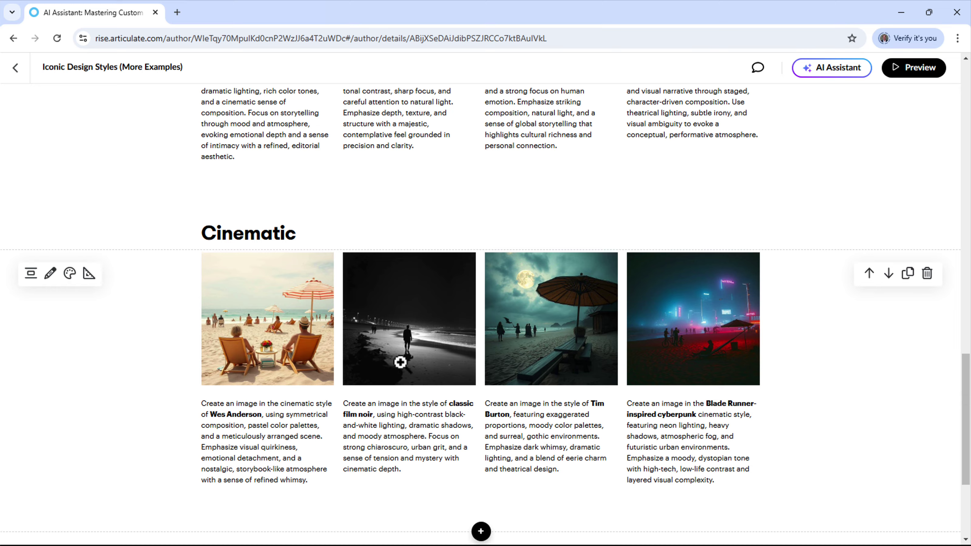
click(544, 370)
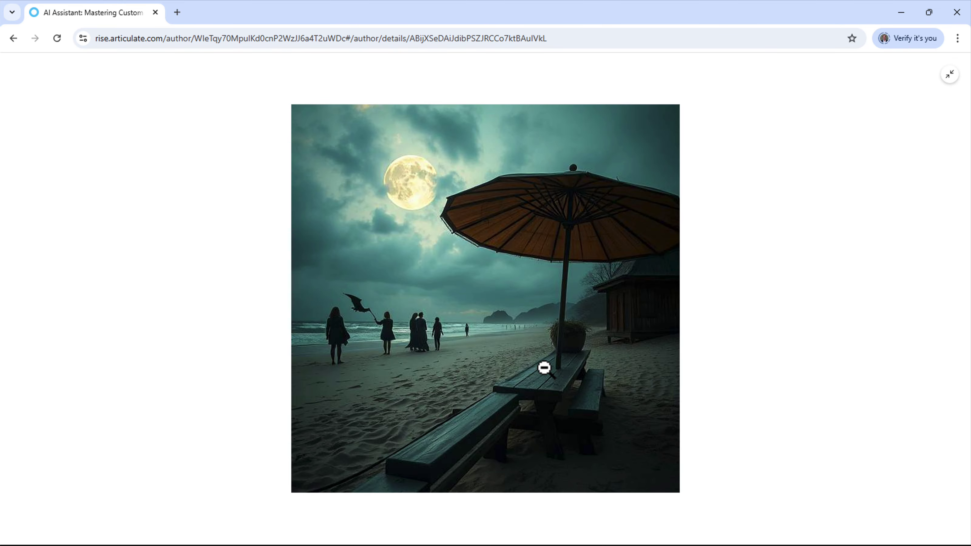
click(544, 368)
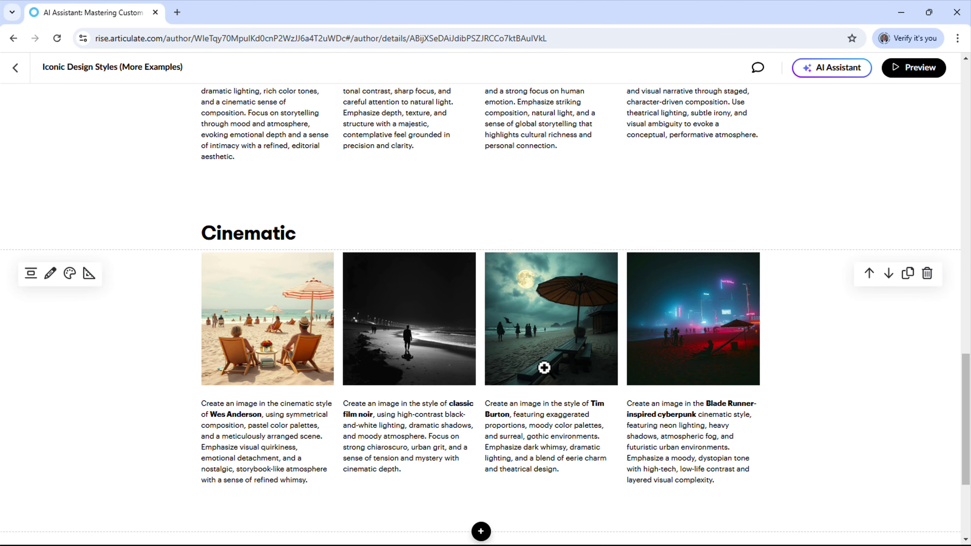
click(697, 346)
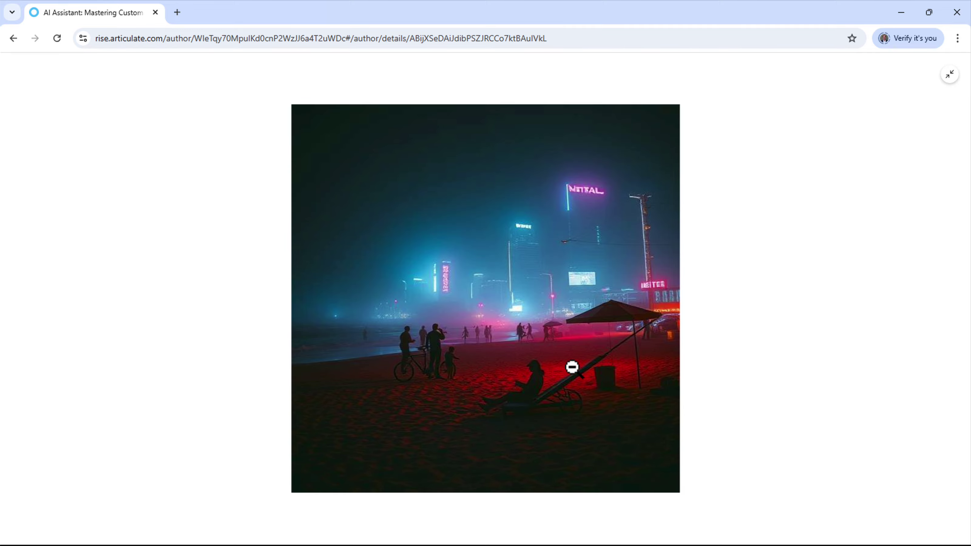
click(559, 363)
Highlight the full Blade Runner-inspired cyberpunk style description below its image, and clear the selection
scroll(560, 362, down, 2)
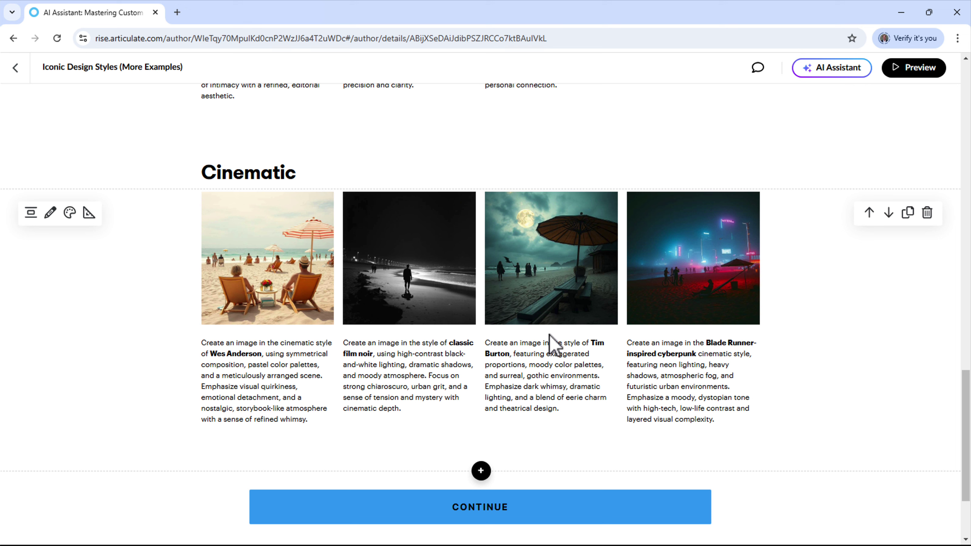
triple_click(672, 381)
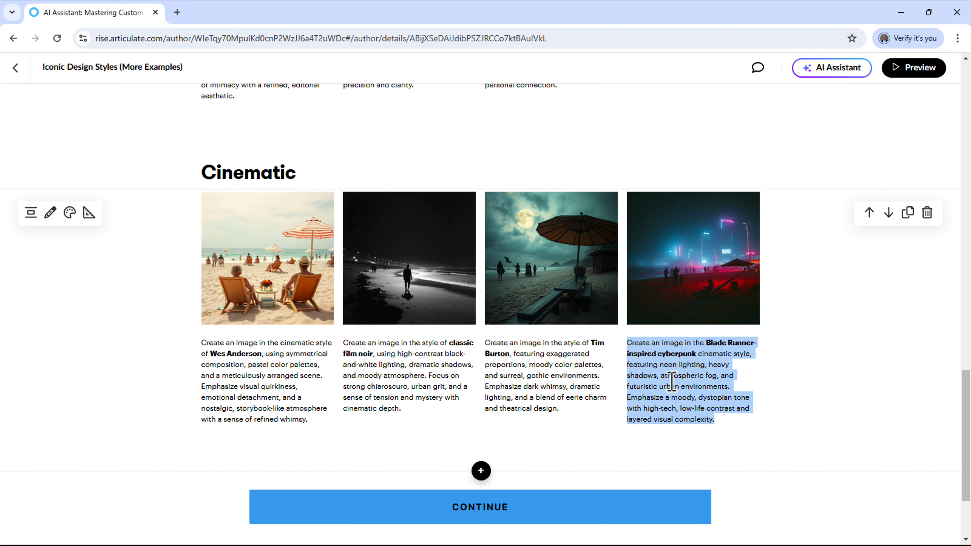
click(672, 381)
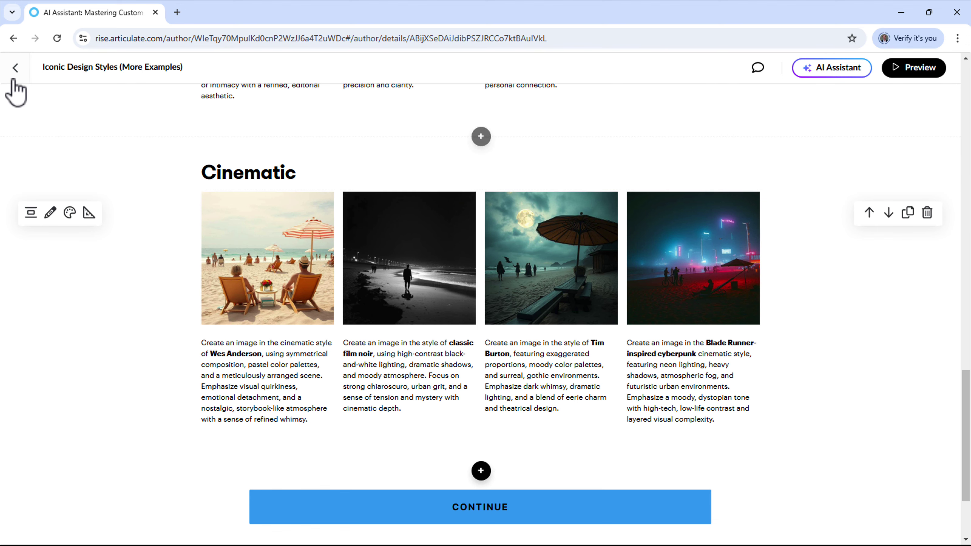
Return to the course outline and open the Artistic Illustration & Graphic Design Styles lesson for editing, down to its Traditional Drawing & Painting images
click(16, 69)
scroll(538, 332, down, 10)
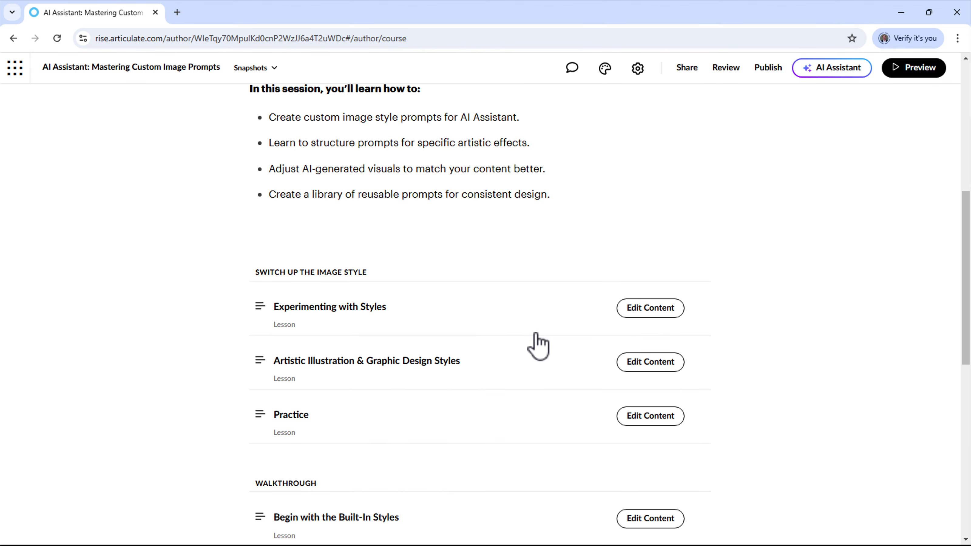
click(656, 365)
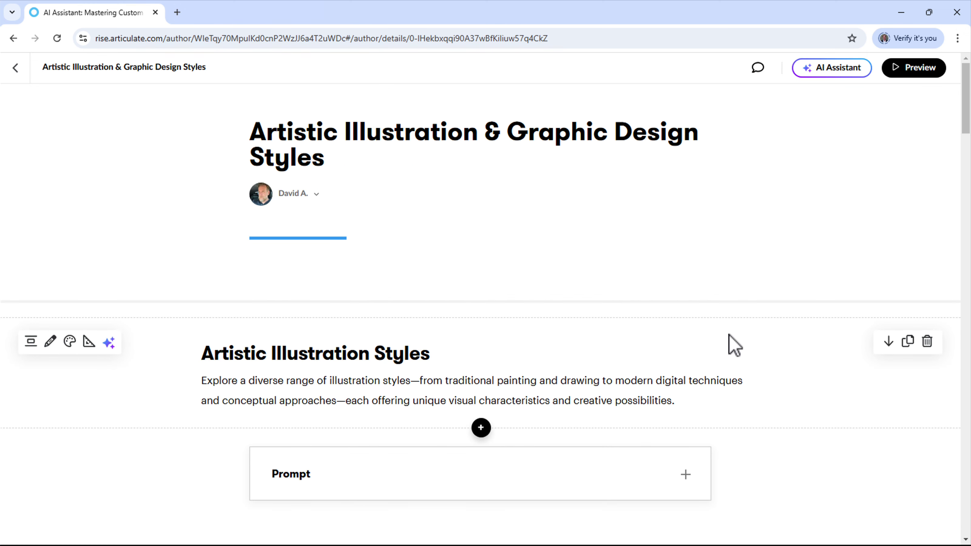
scroll(729, 337, down, 10)
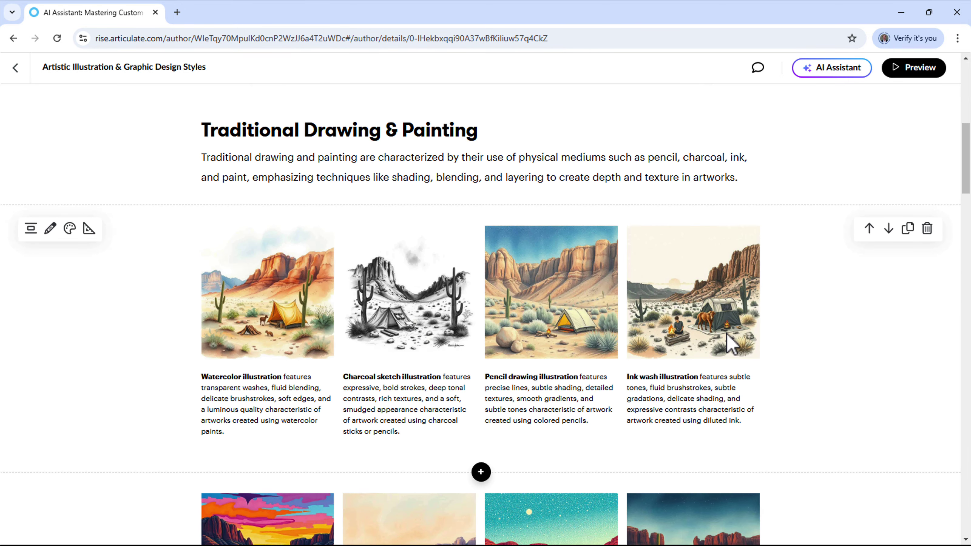
scroll(559, 289, down, 1)
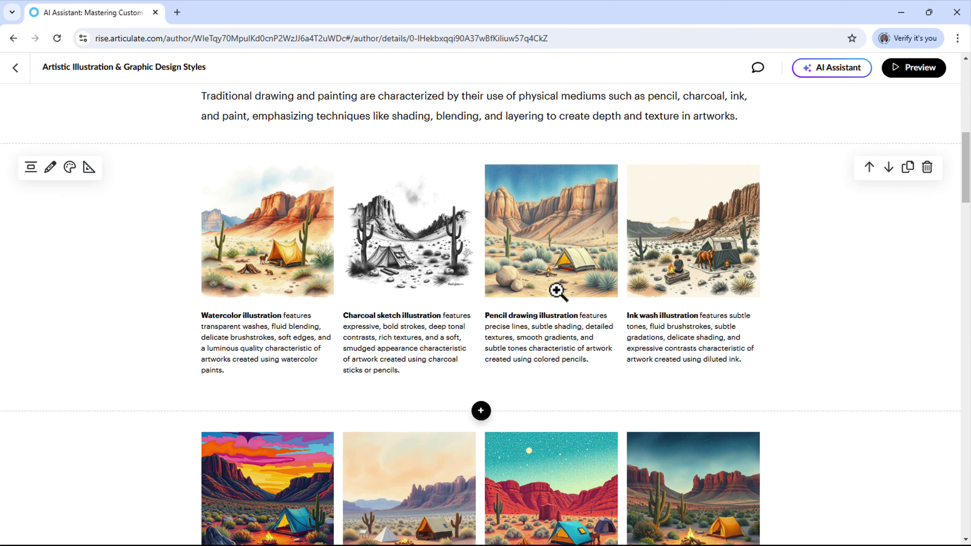
Expand the Prompt block under Artistic Illustration Styles and read the prompt used to create the style list
scroll(514, 306, up, 1)
scroll(514, 305, up, 3)
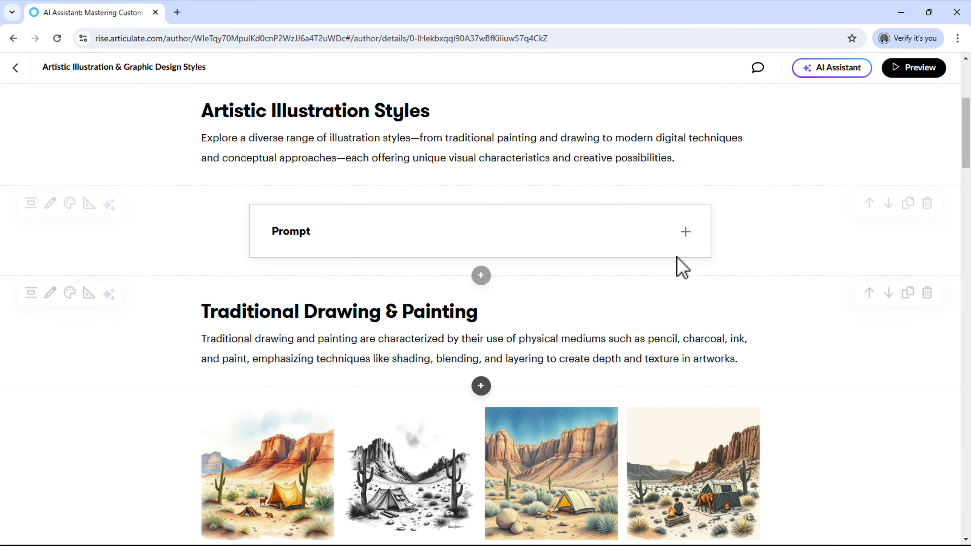
click(685, 232)
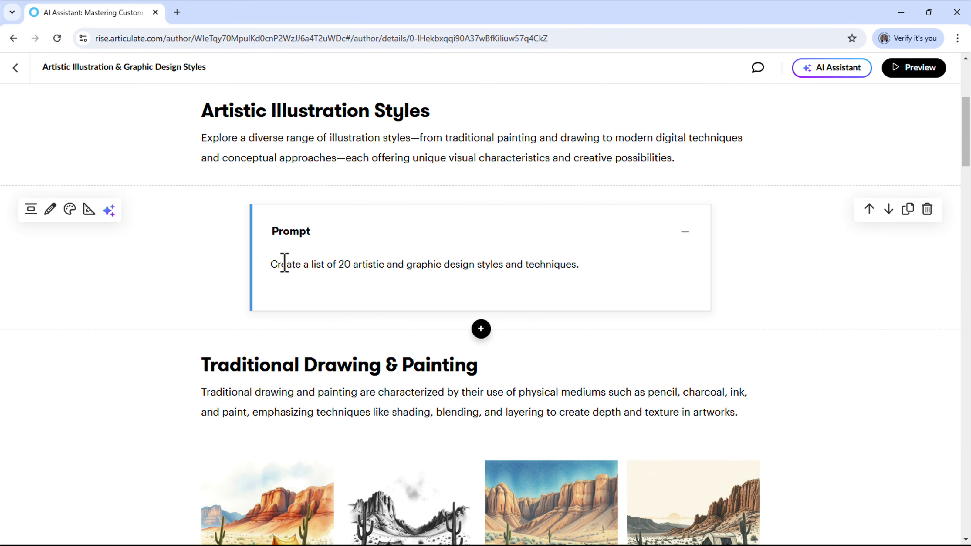
drag(286, 267, 450, 266)
click(469, 268)
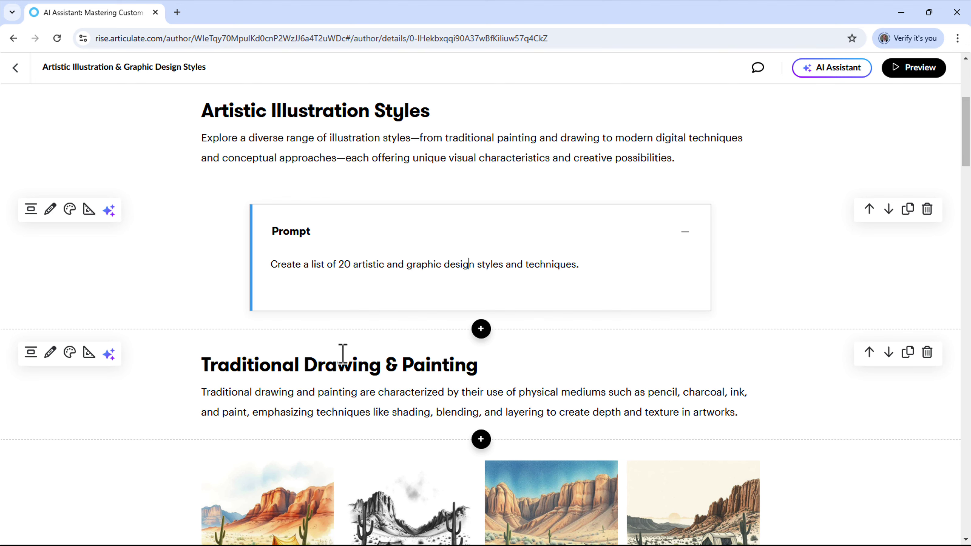
In the Traditional Drawing & Painting section, highlight the style name "Watercolor illustration" in the first caption, and clear the selection
scroll(440, 390, up, 2)
scroll(441, 402, down, 10)
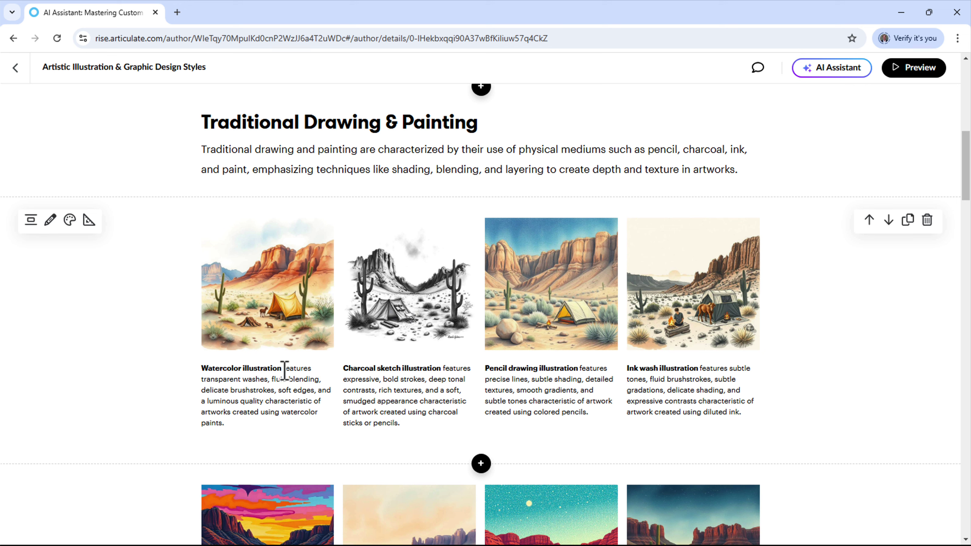
drag(282, 368, 201, 368)
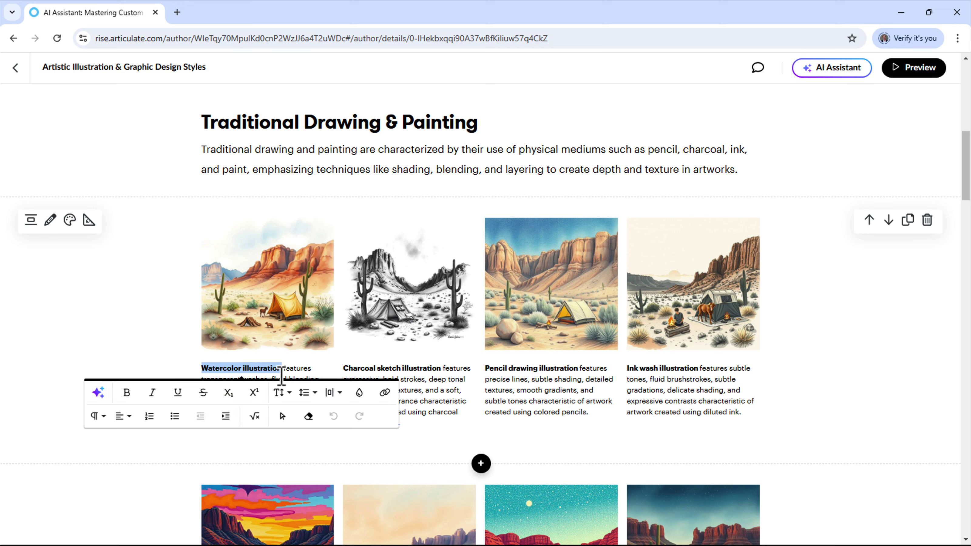
click(290, 369)
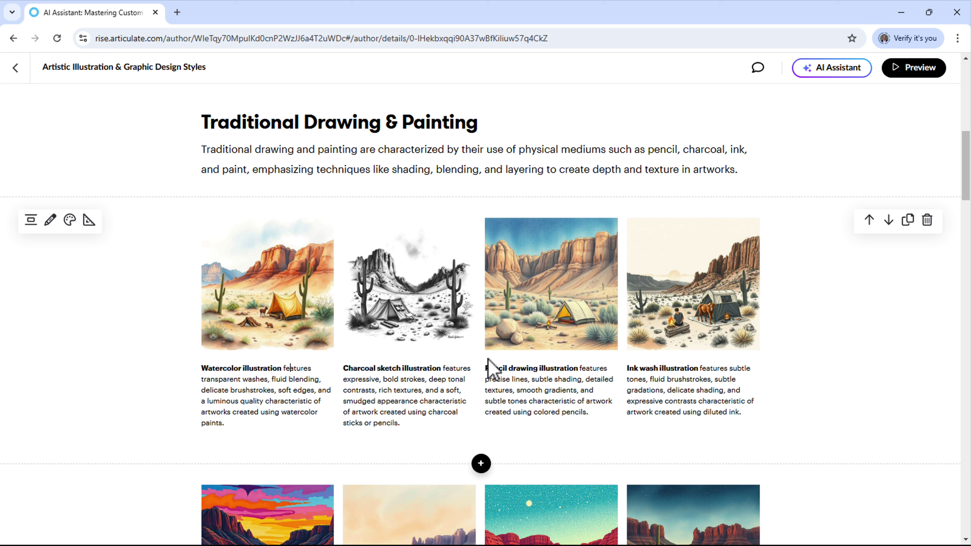
View the charcoal sketch and ink wash desert camping illustrations enlarged
click(395, 322)
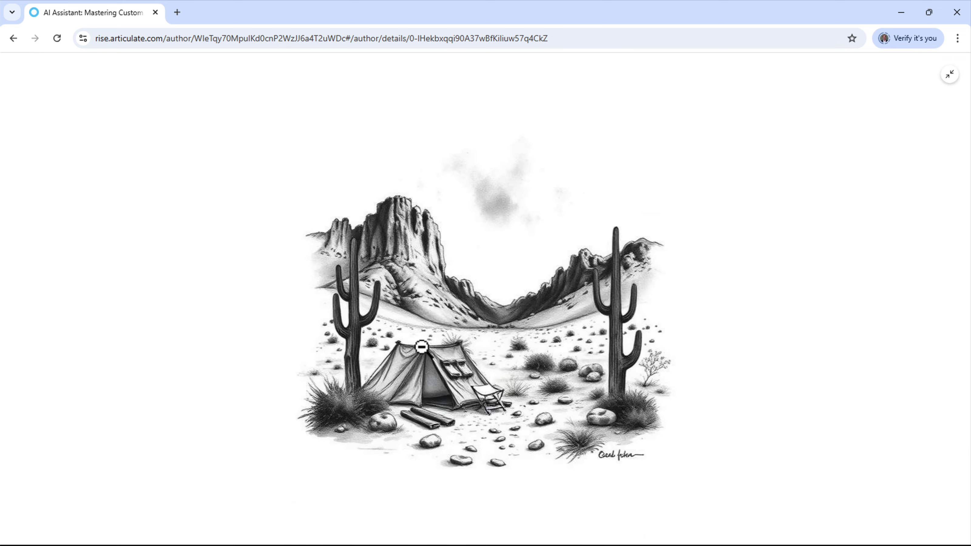
click(422, 348)
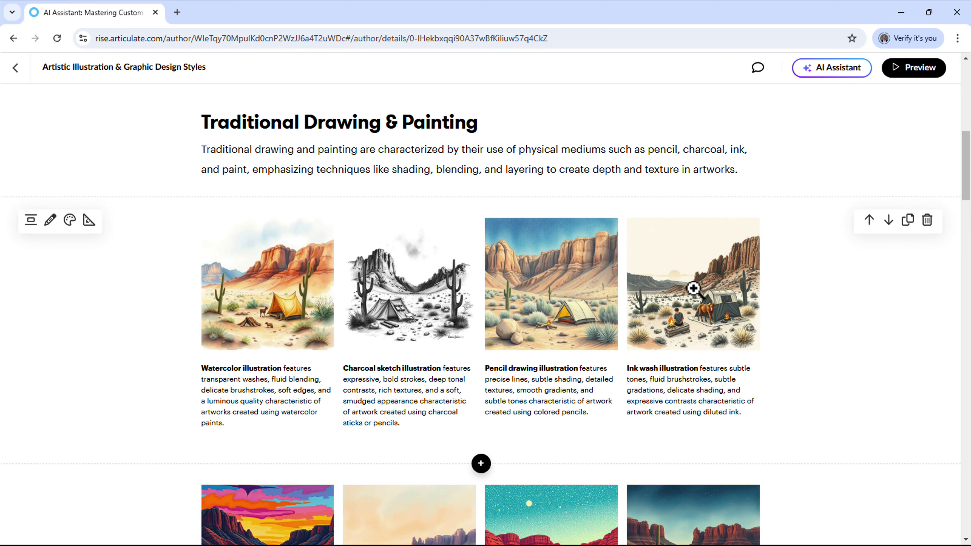
click(694, 289)
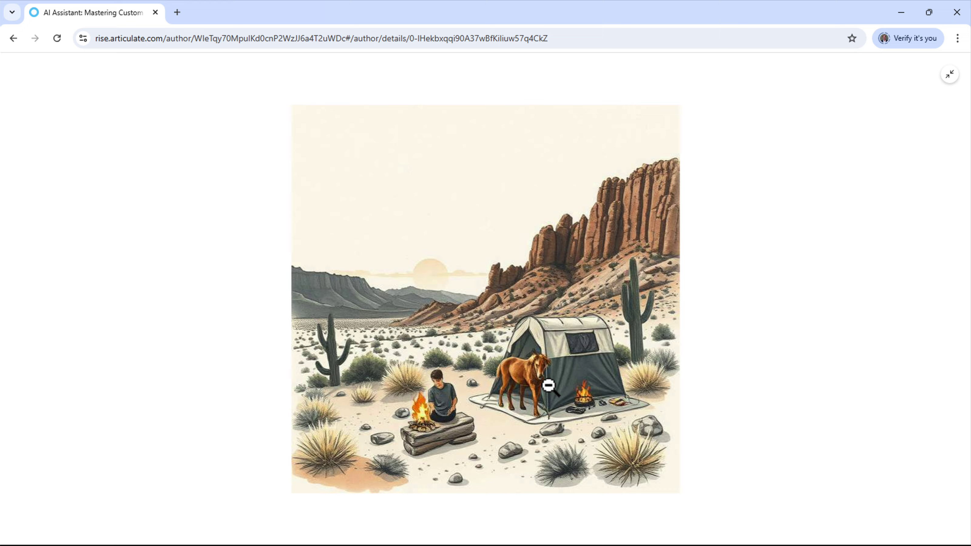
click(571, 361)
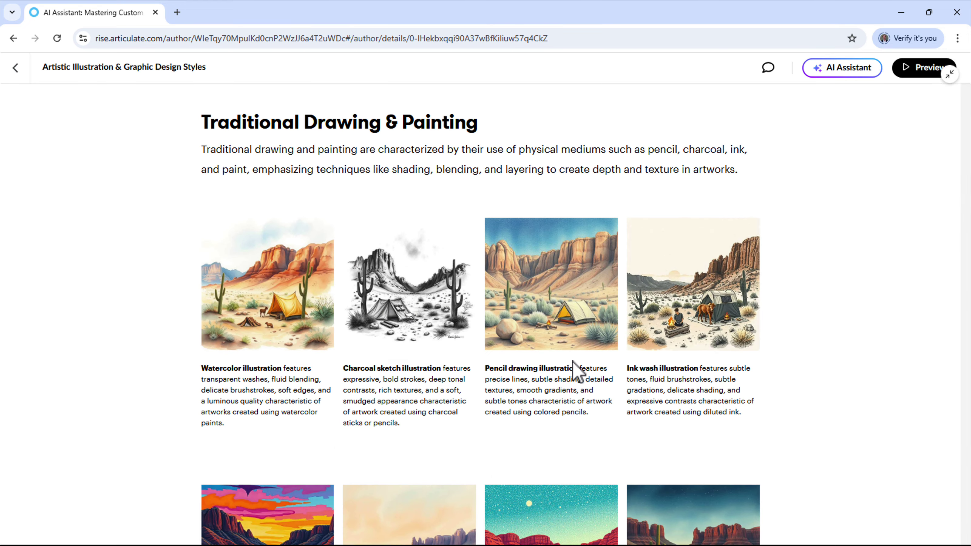
View the pointillism illustration enlarged in the second row of traditional styles
scroll(571, 361, down, 5)
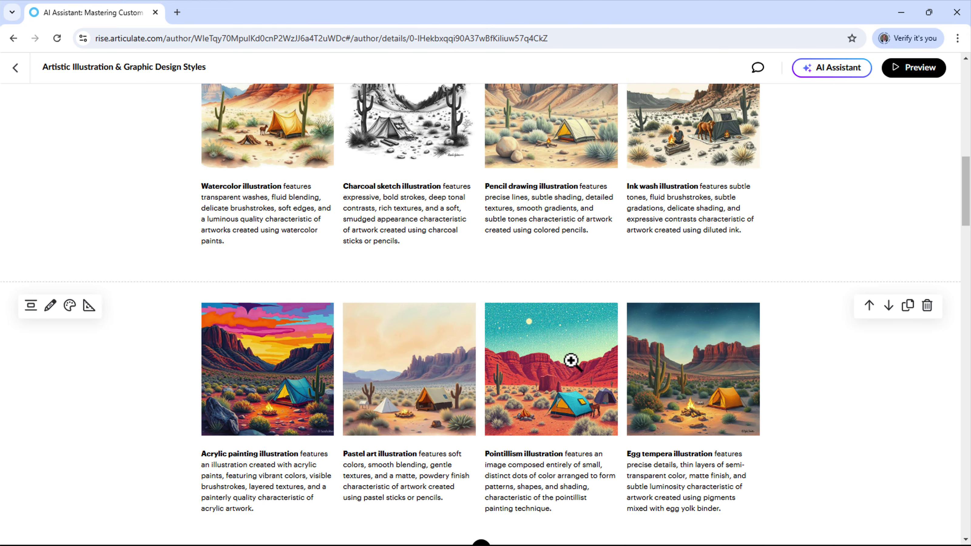
click(567, 389)
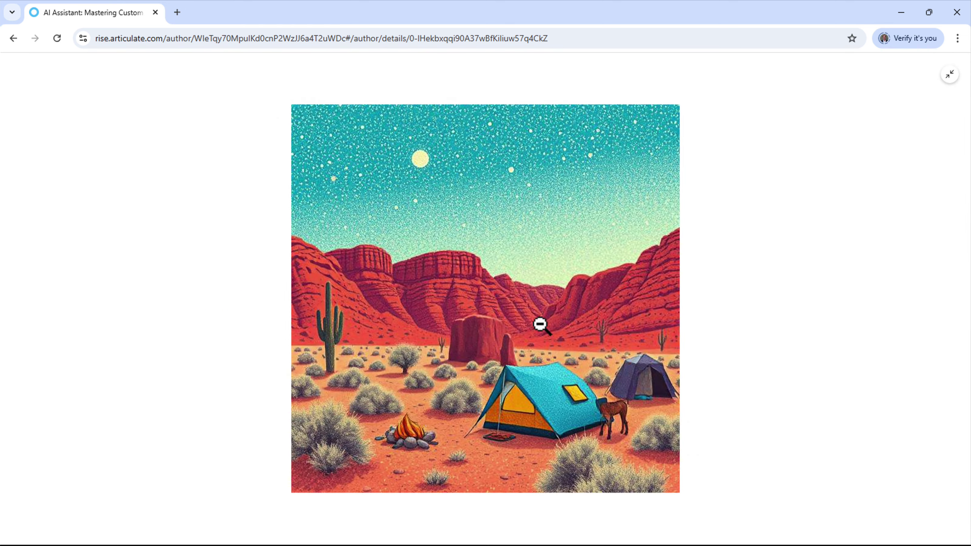
click(451, 383)
In the Printmaking & Stencil-Based section, view the linocut illustration enlarged
scroll(485, 379, down, 5)
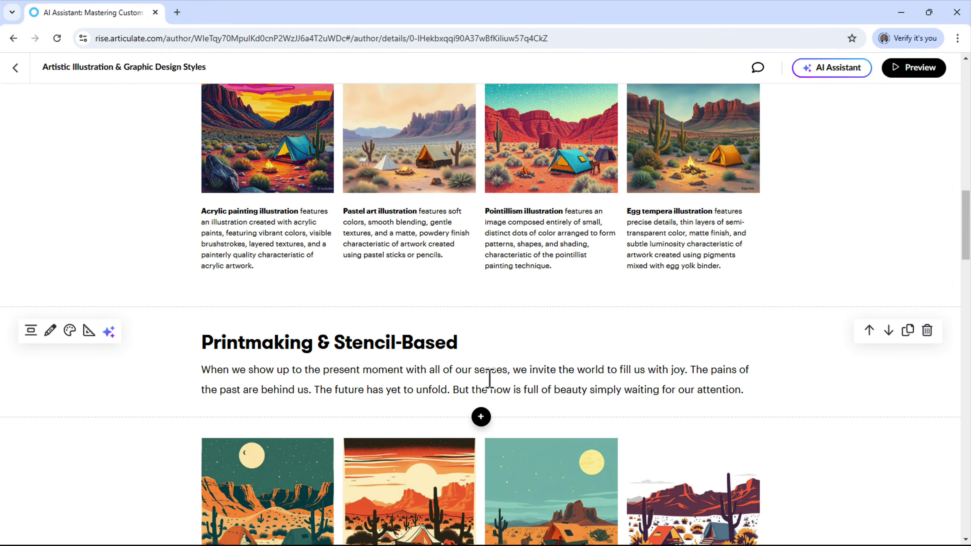
scroll(490, 378, down, 4)
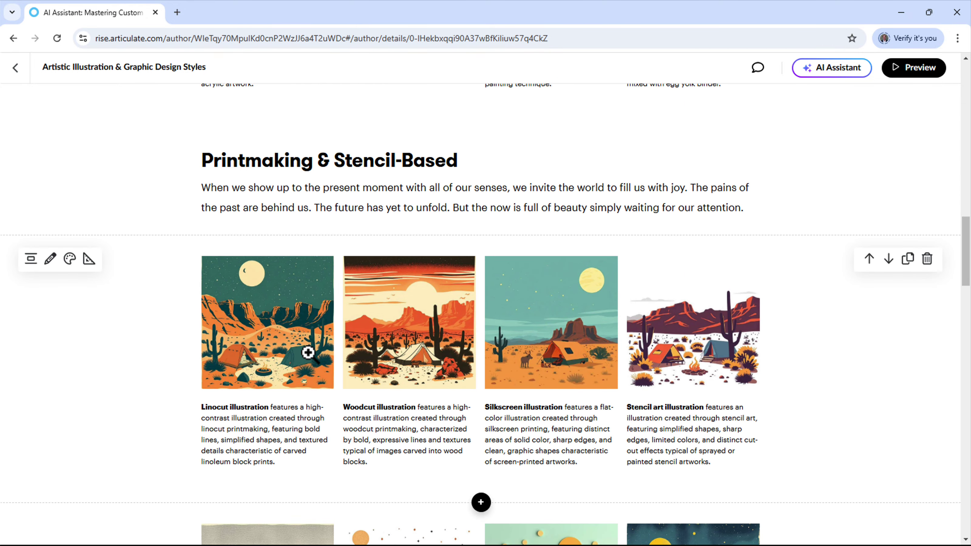
click(308, 353)
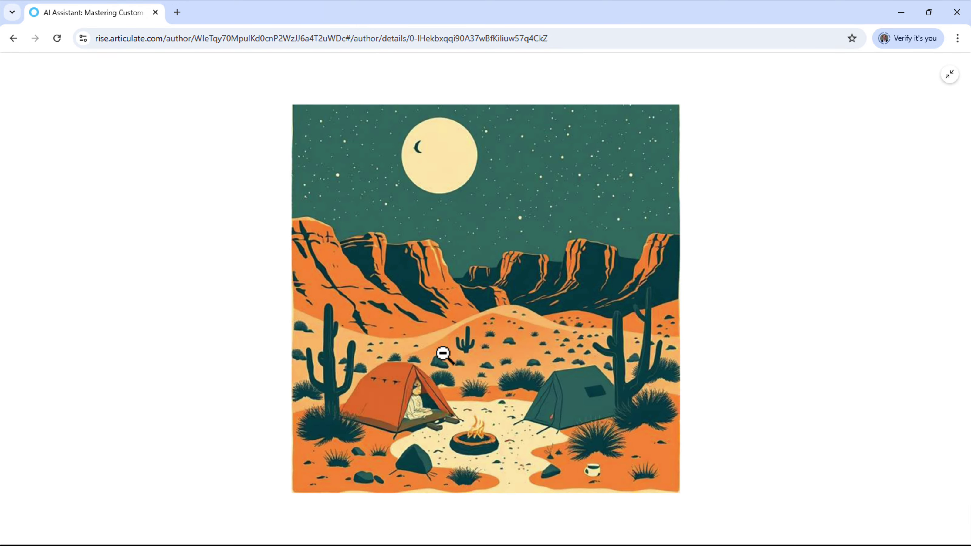
Close the enlarged linocut illustration, and view the stencil art illustration enlarged
click(443, 354)
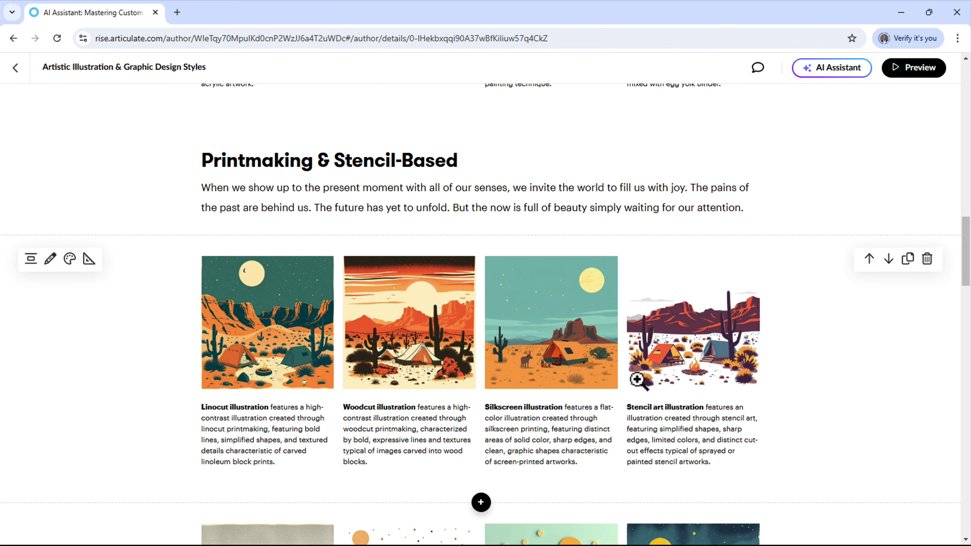
click(700, 373)
click(557, 353)
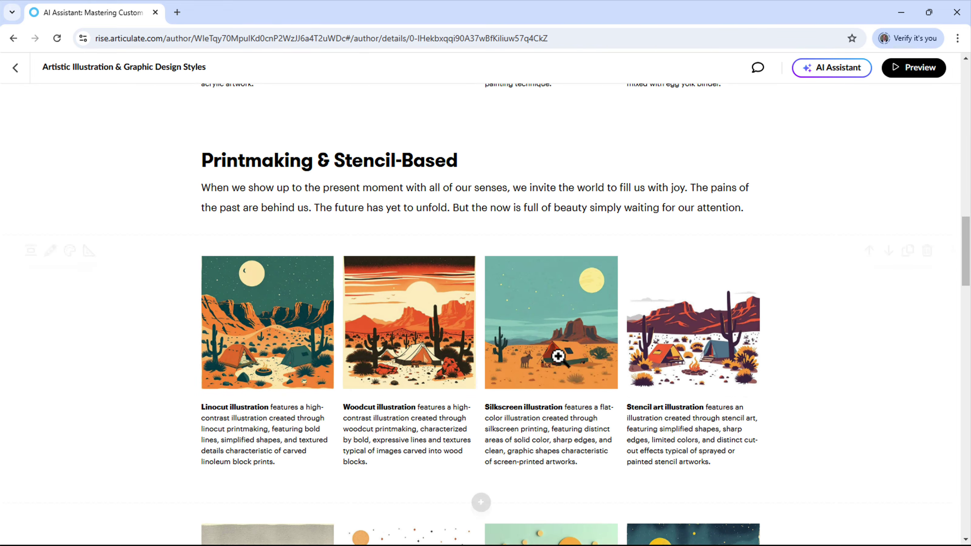
View the cut-paper illustration enlarged in the second row of printmaking styles, and return to the lesson
scroll(561, 358, down, 3)
scroll(561, 358, down, 5)
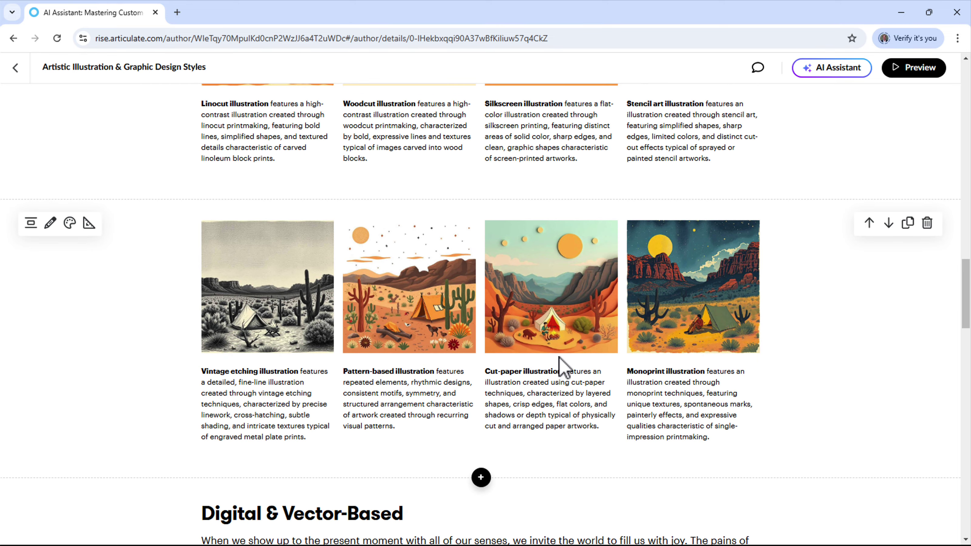
click(551, 325)
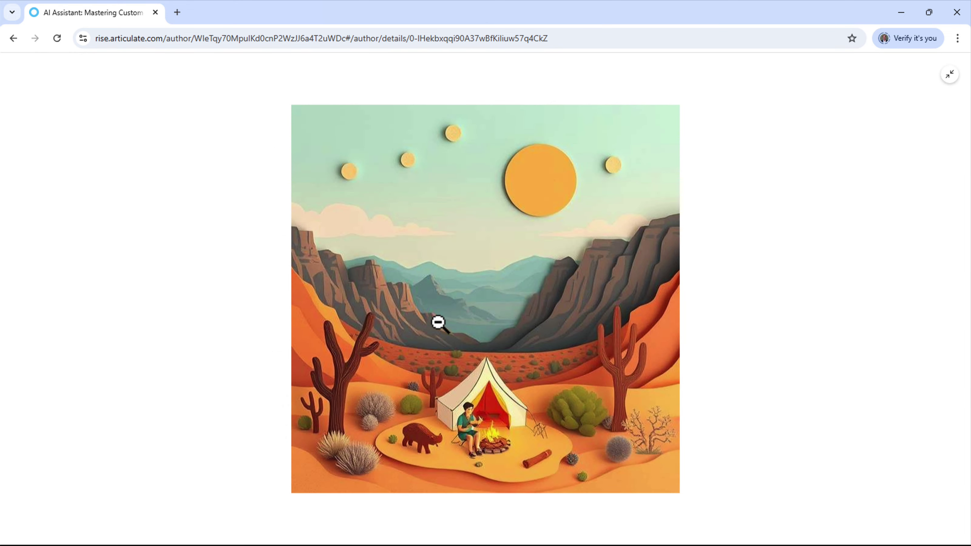
click(501, 370)
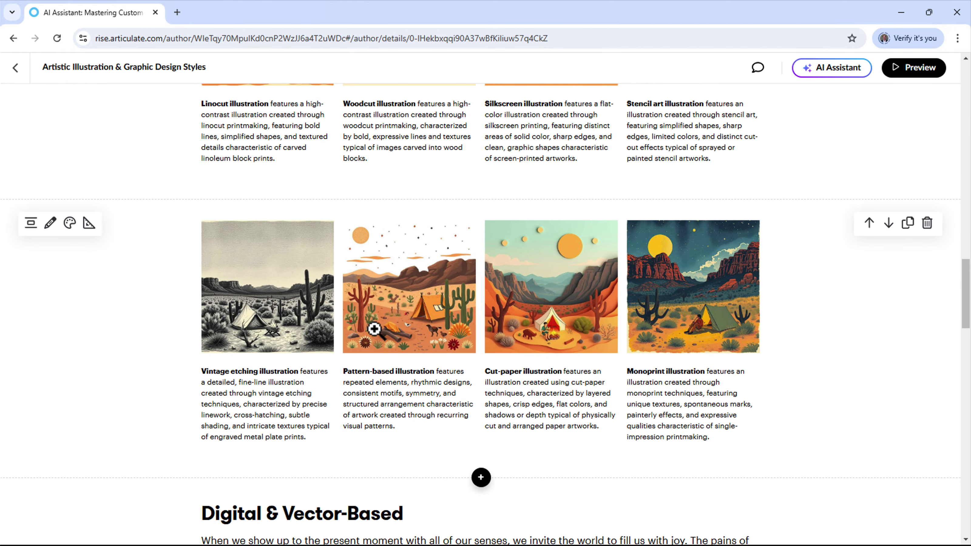
Examine both rows of example illustrations and style captions in the Digital & Vector-Based section
scroll(384, 337, down, 1)
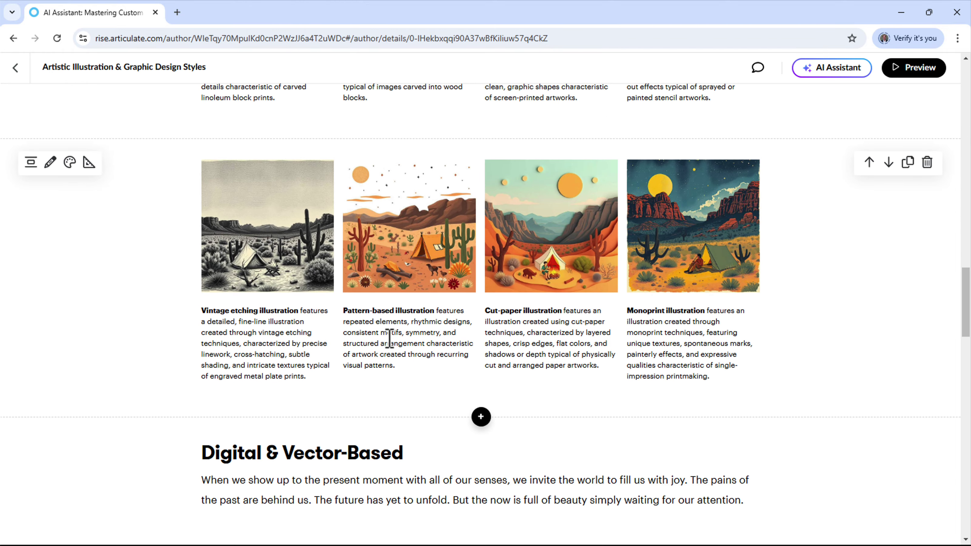
scroll(388, 343, down, 4)
scroll(390, 346, down, 2)
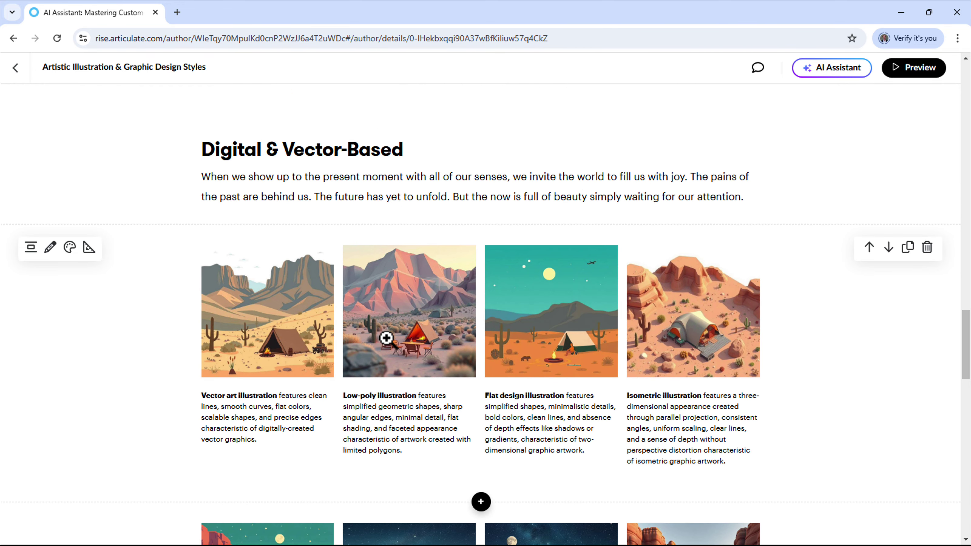
scroll(386, 337, down, 5)
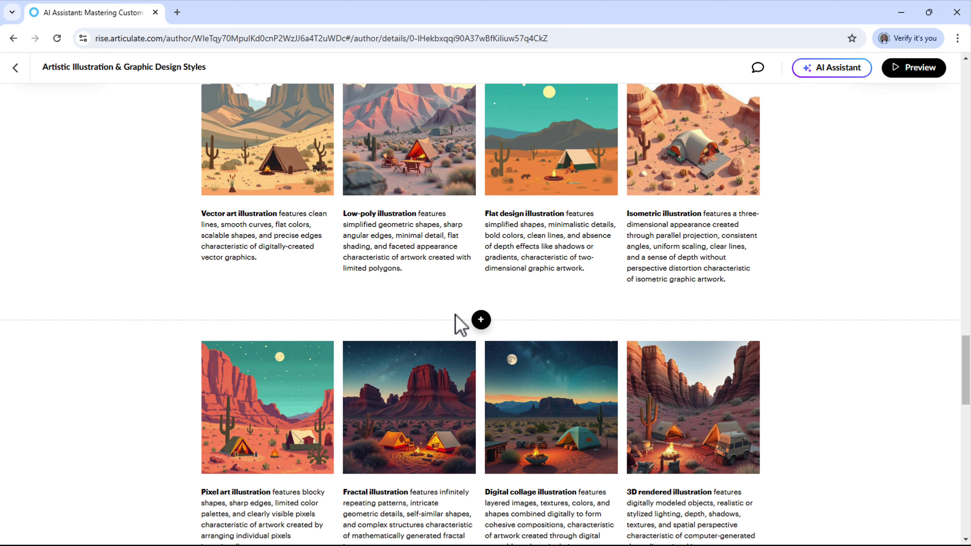
scroll(454, 318, down, 3)
scroll(456, 325, down, 5)
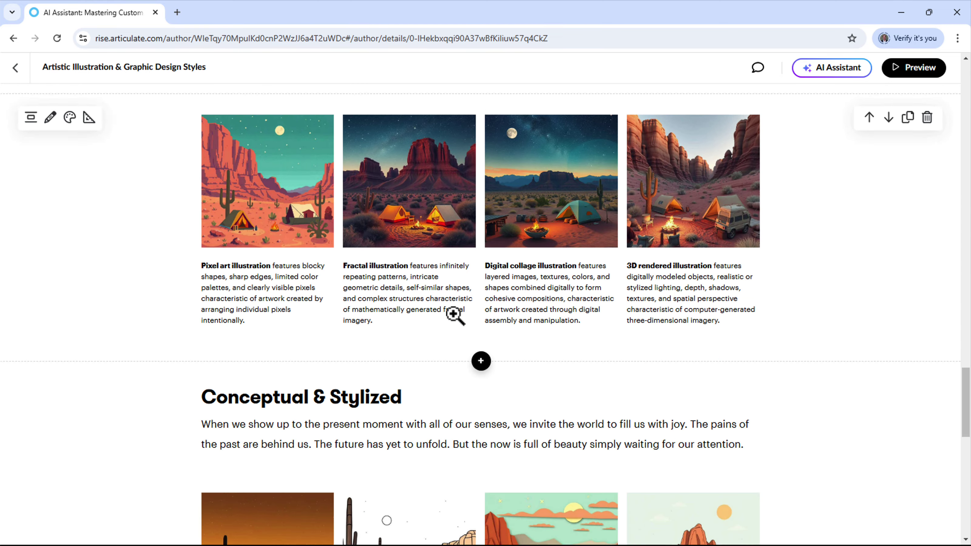
Review the Conceptual & Stylized section's example illustrations, and view the collage-style illustration enlarged
scroll(455, 318, down, 6)
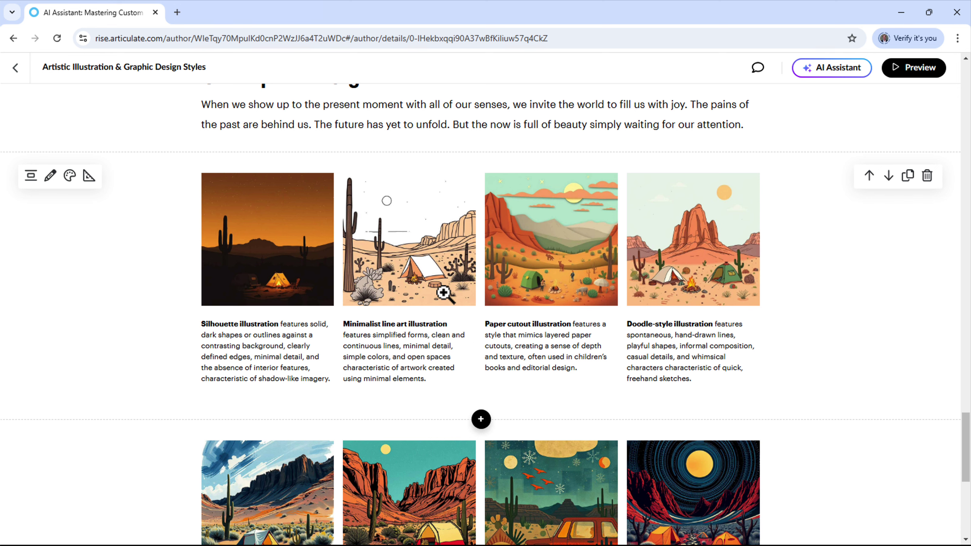
scroll(444, 293, down, 2)
scroll(443, 293, down, 4)
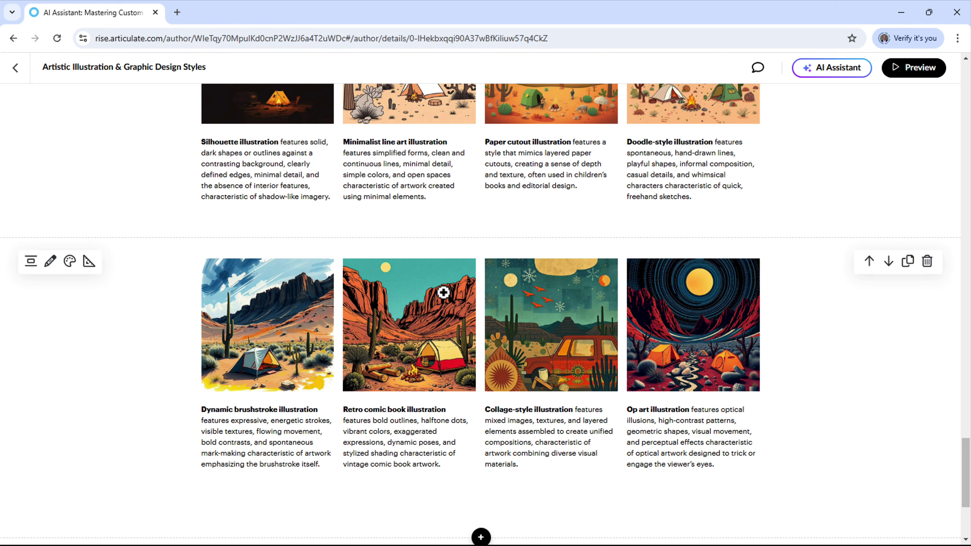
scroll(443, 294, down, 5)
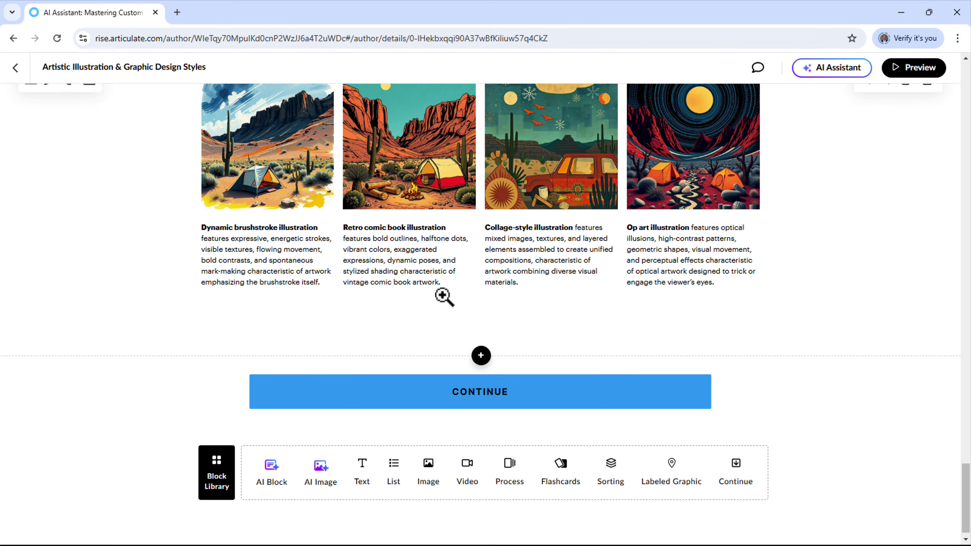
click(541, 185)
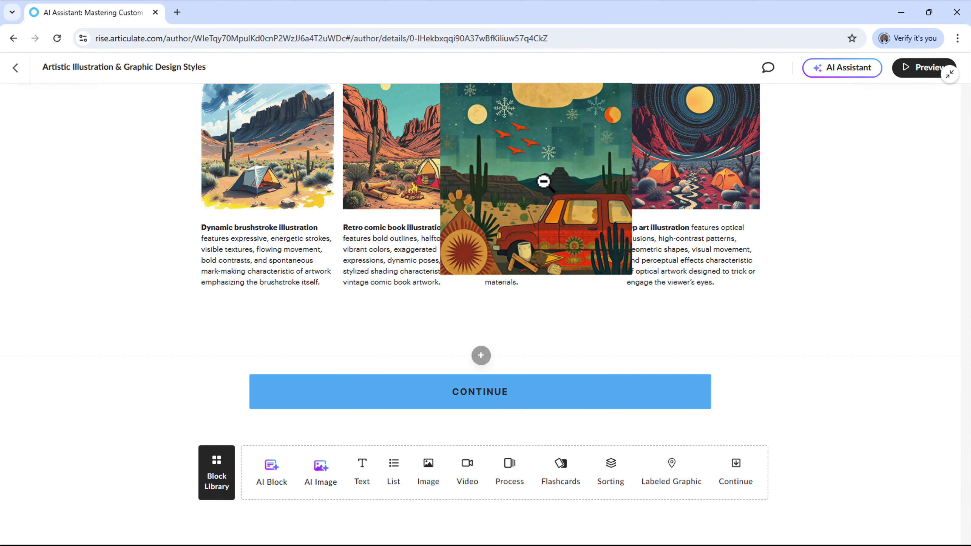
click(538, 271)
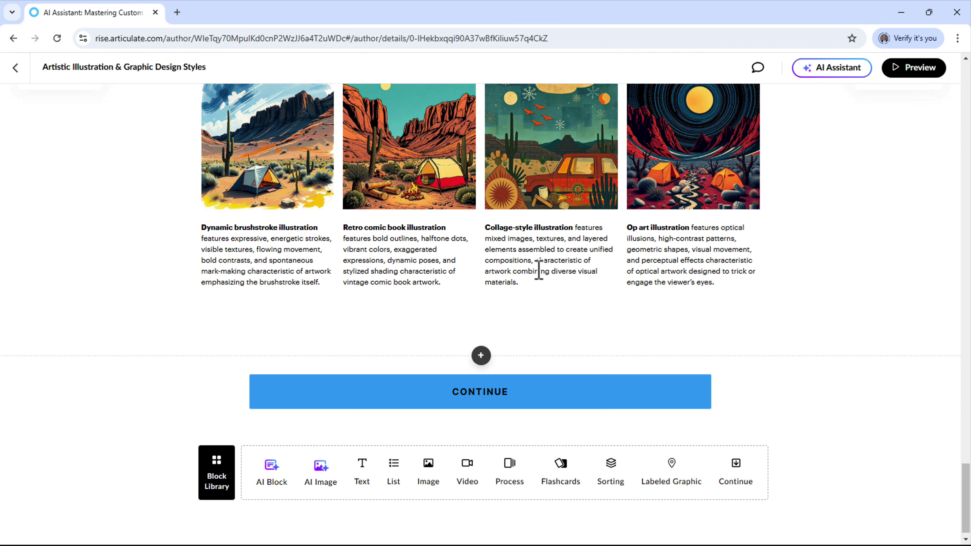